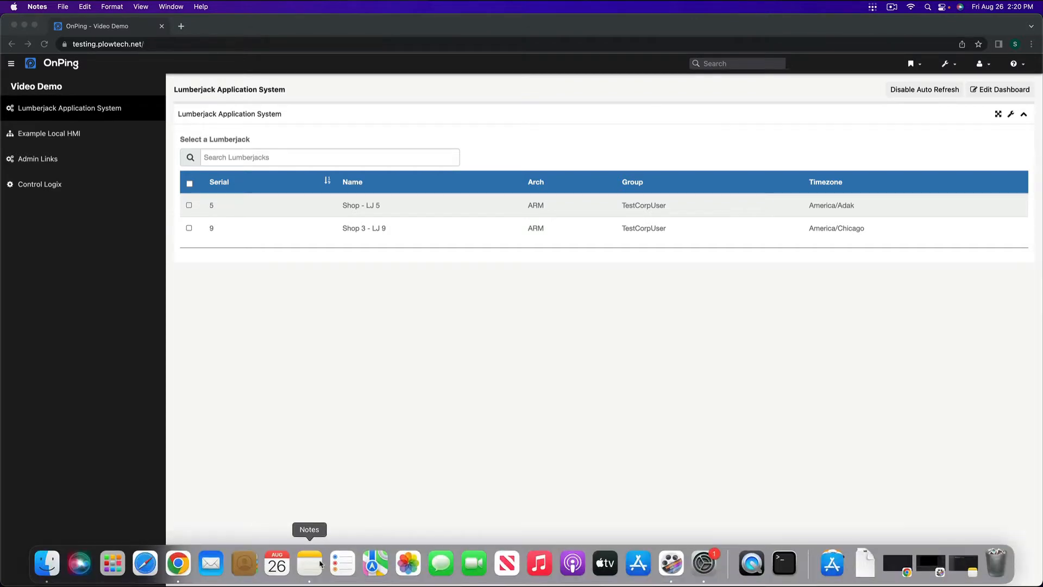
Step: Switch to Notes and add the lines Tailscale and Lumberjack under the Video notes heading
left_click(307, 565)
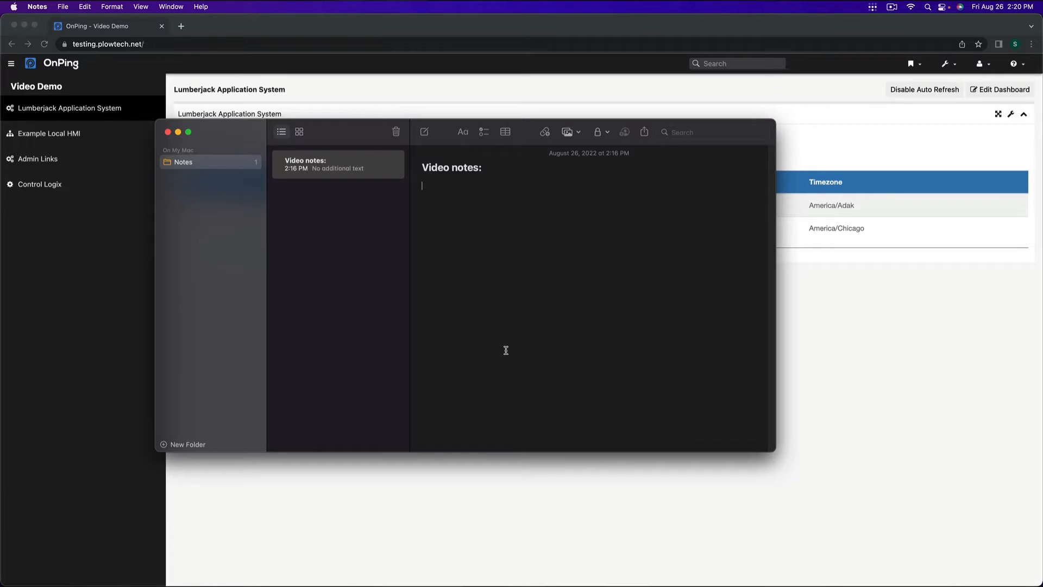
type("Tailscale")
key("Return")
type("Lm")
key("BackSpace")
type("umberjack")
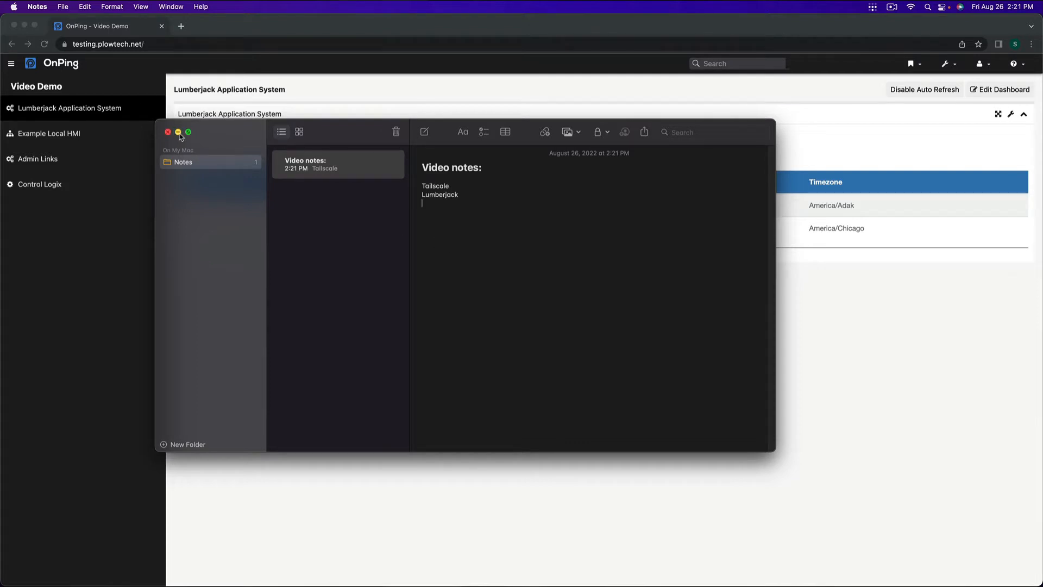
left_click(177, 133)
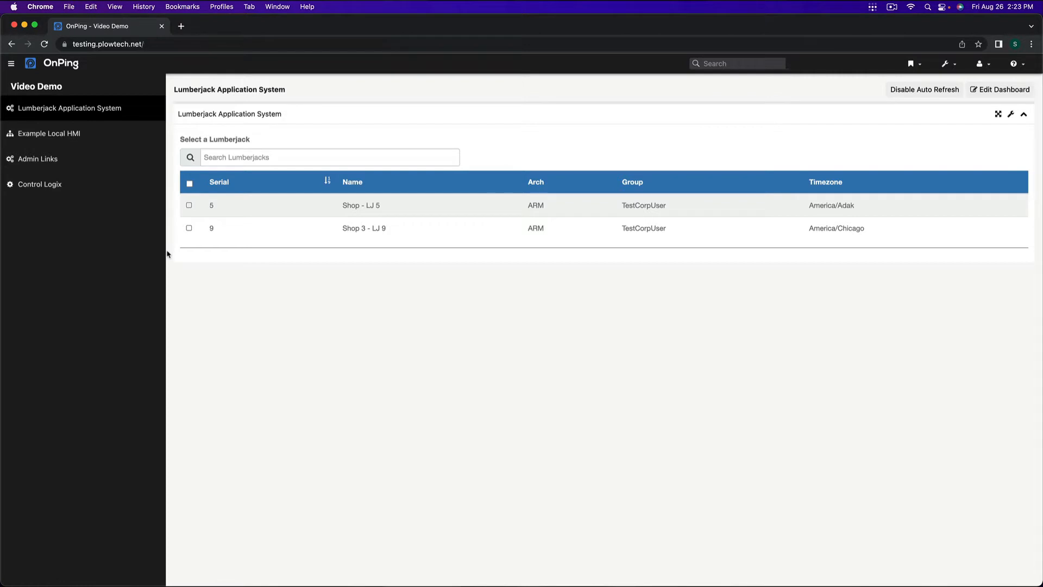
Step: Open the apps page of the Shop 3 - LJ 9 Lumberjack and search its available apps for hmi
left_click(189, 228)
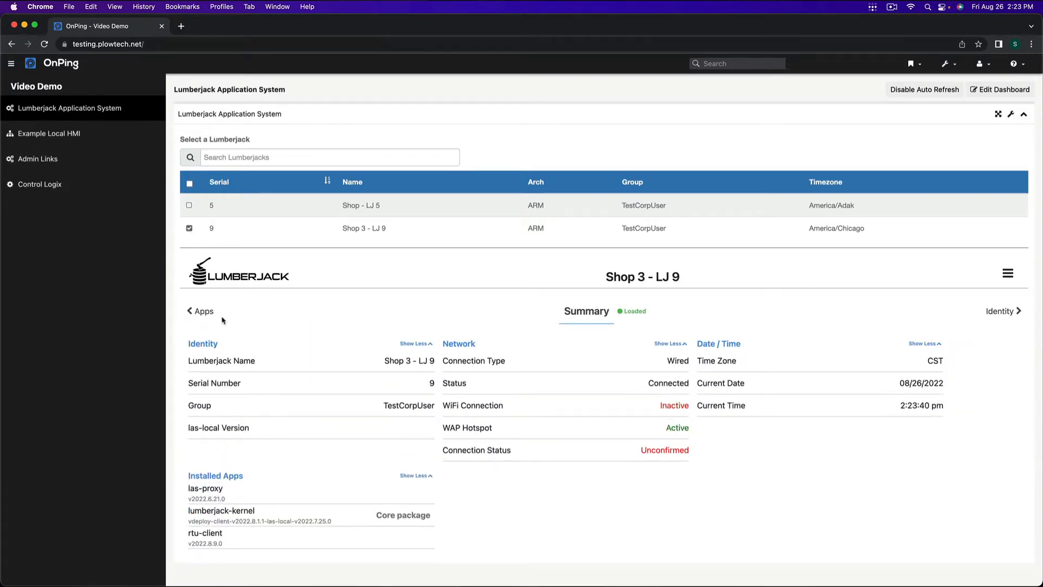
left_click(202, 315)
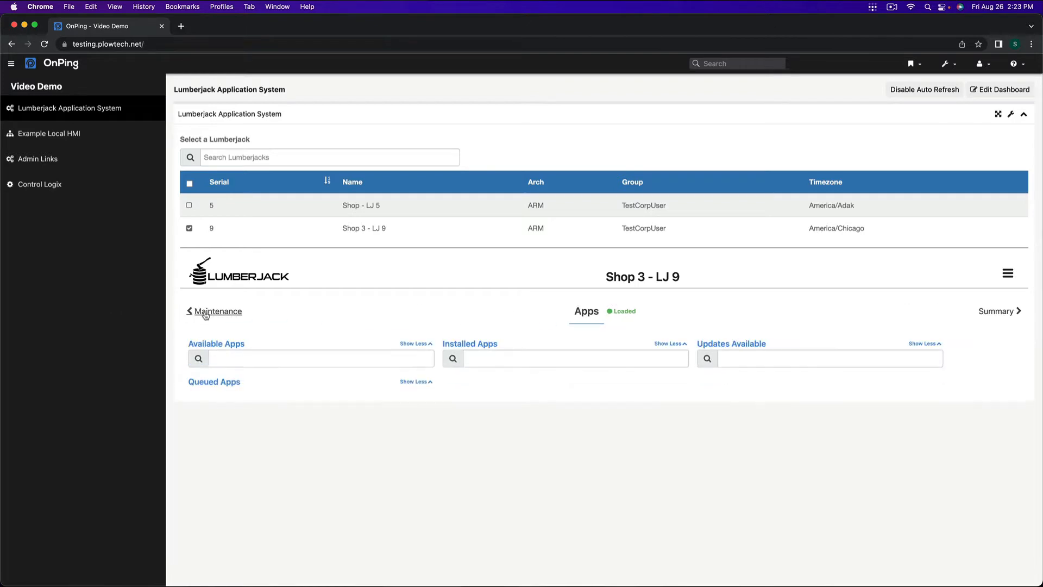
left_click(280, 354)
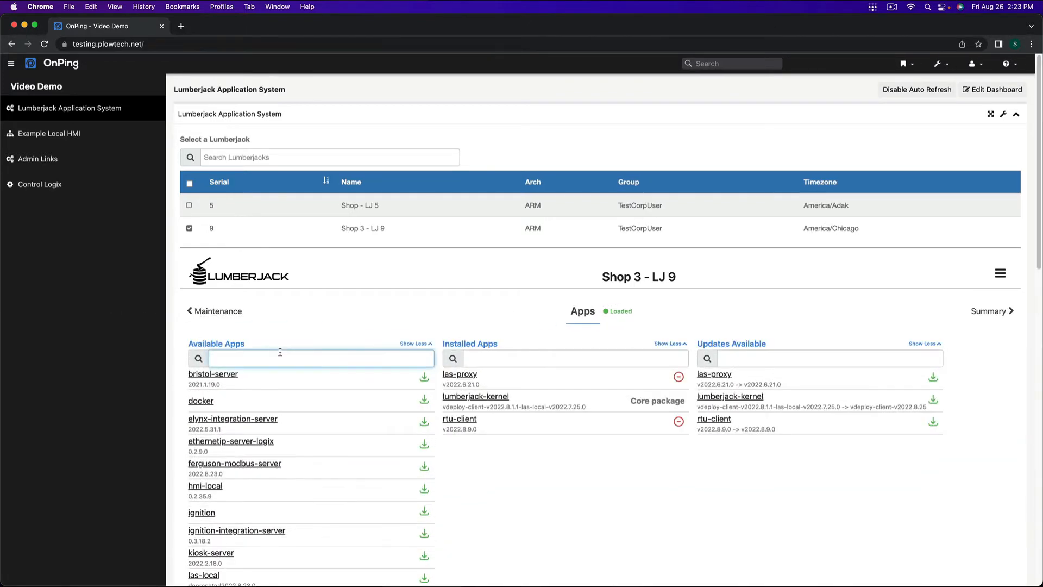
type("hmi")
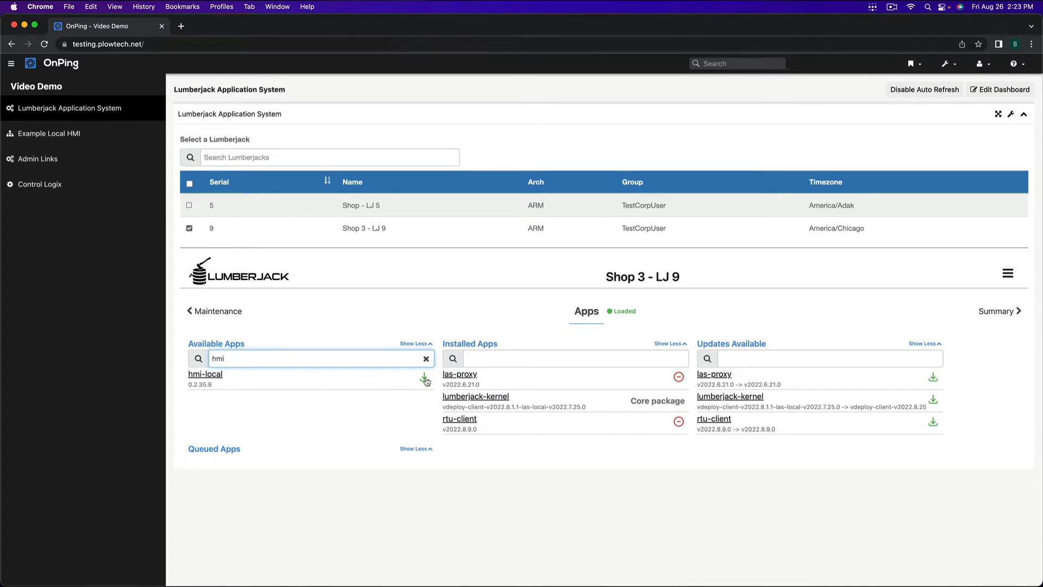
Step: Review the hmi-local app's details, install it on Shop 3 - LJ 9 and return to the app list
left_click(207, 375)
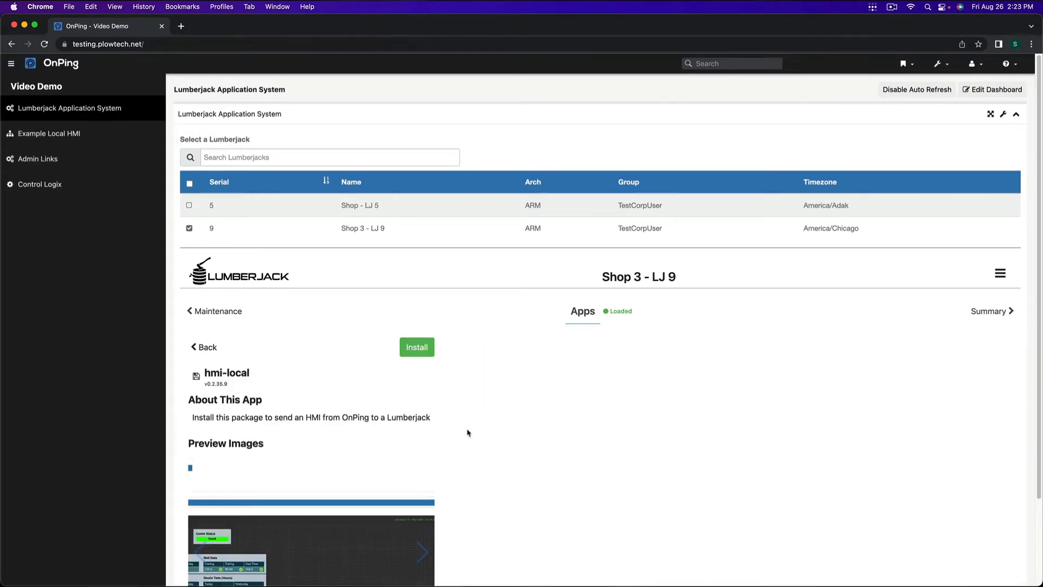
scroll(510, 437, "down", 3)
scroll(511, 455, "up", 3)
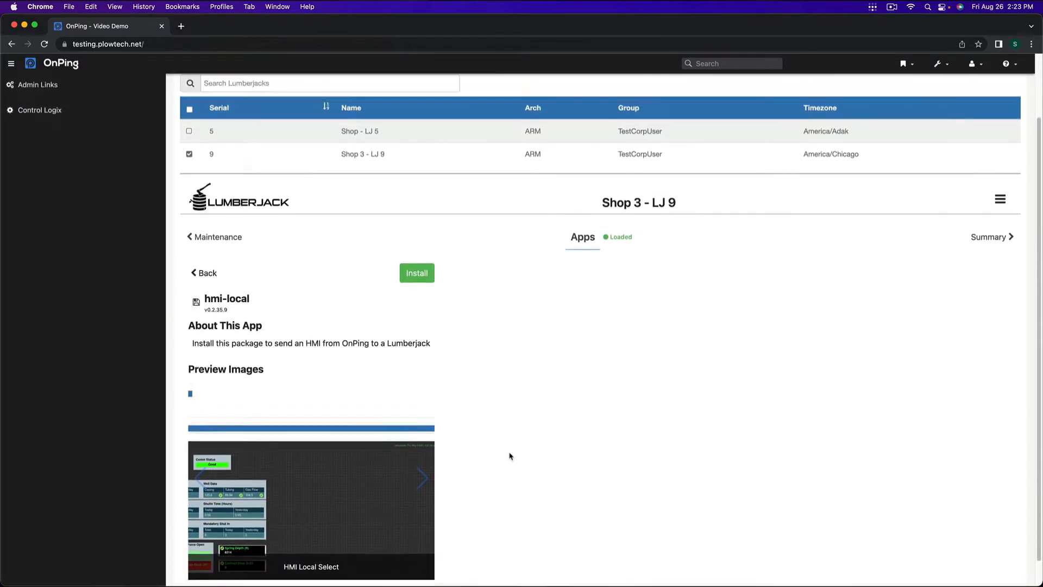
left_click(209, 347)
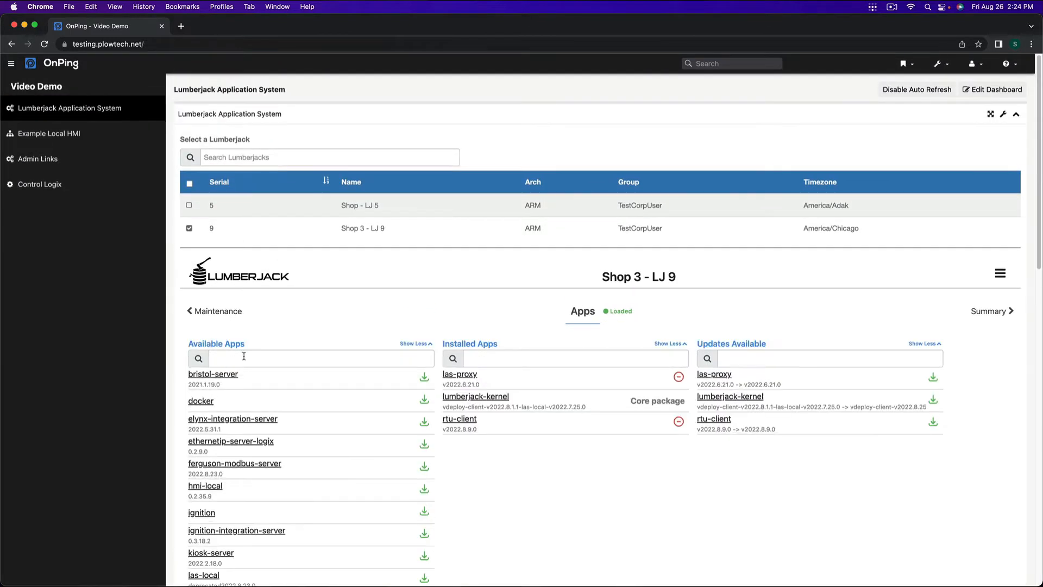
left_click(203, 488)
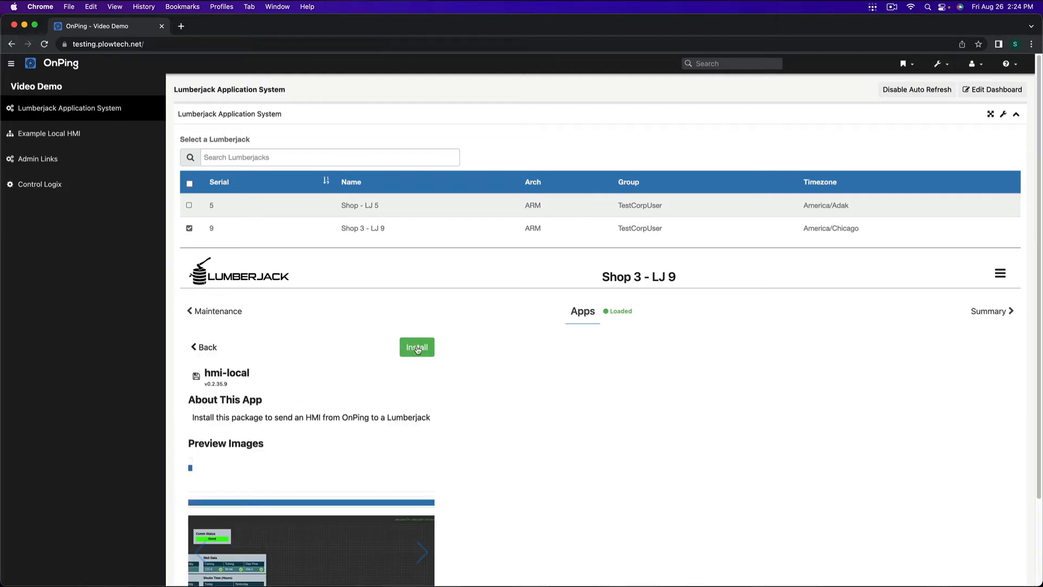
left_click(417, 348)
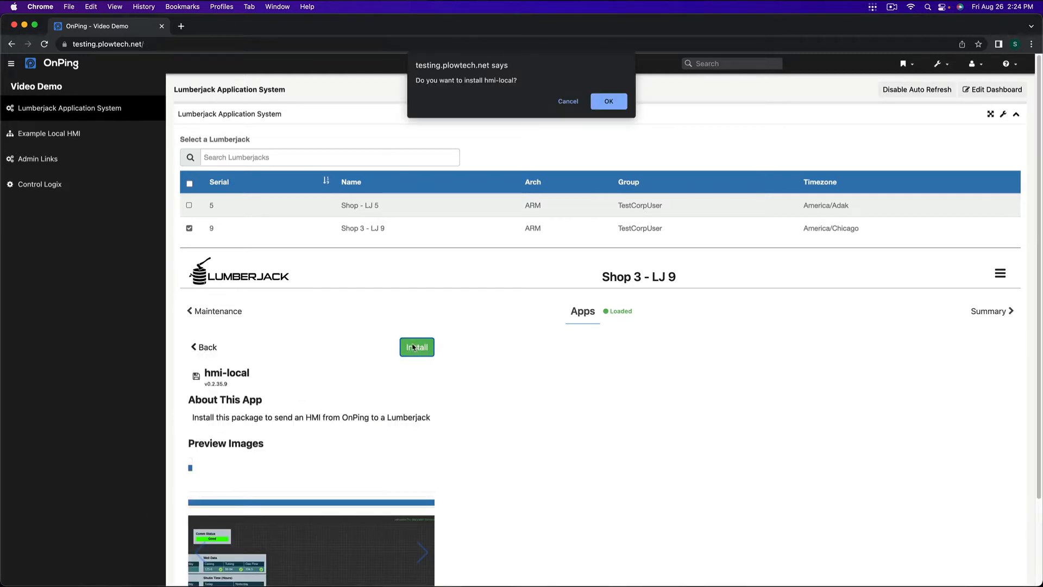
left_click(608, 101)
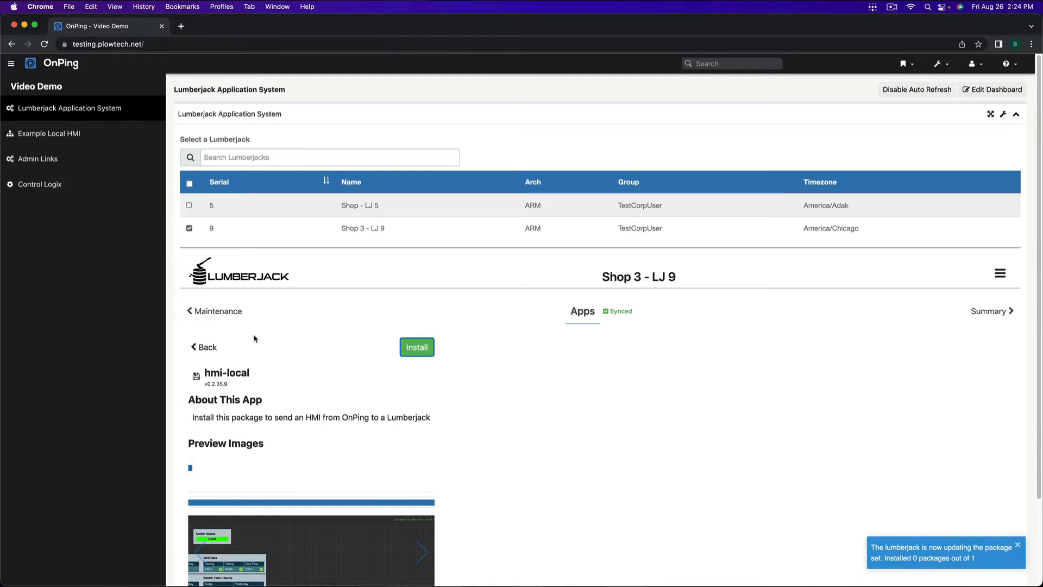
left_click(204, 345)
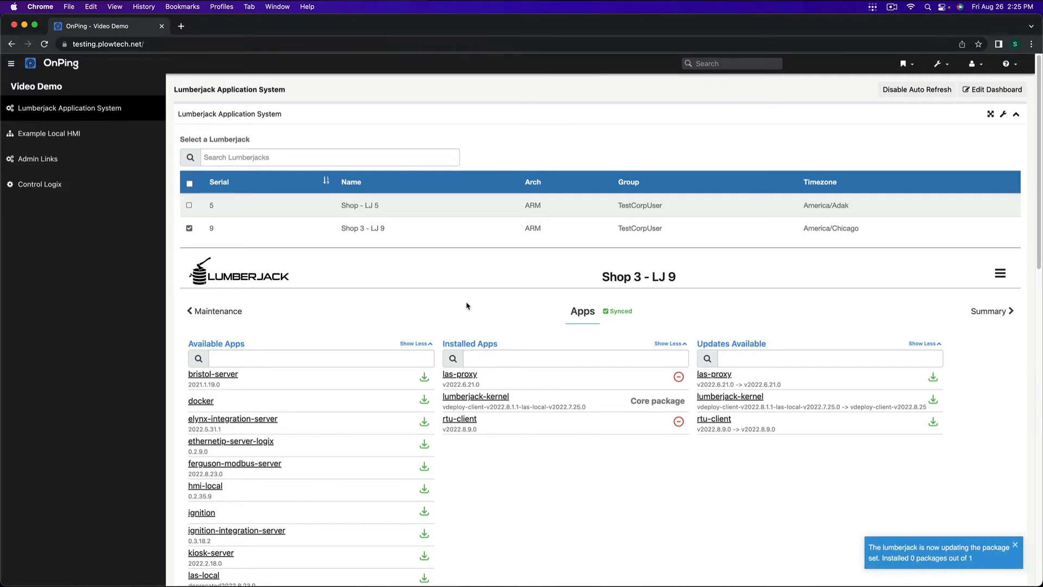
middle_click(45, 44)
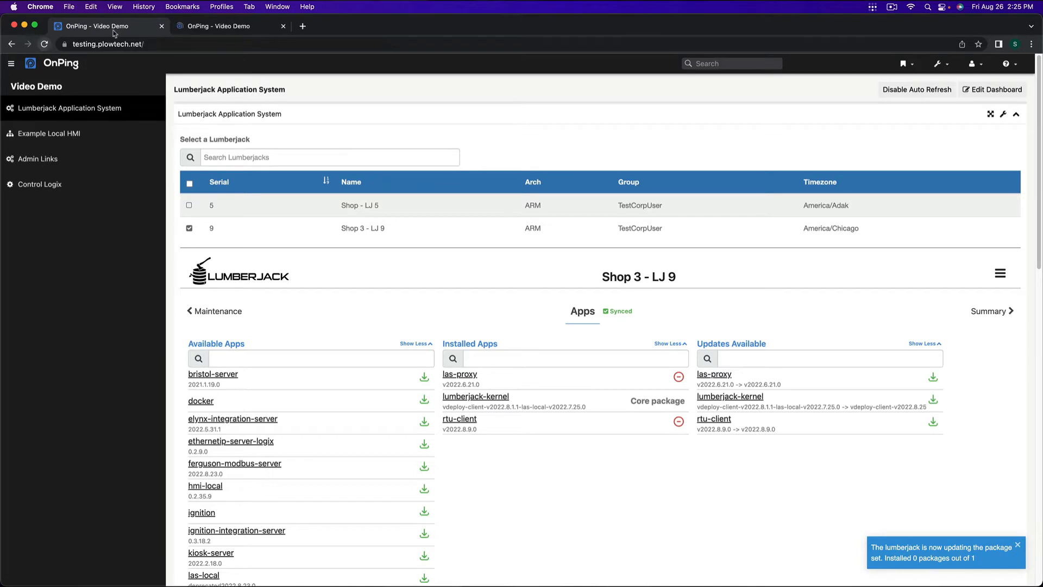
left_click(224, 28)
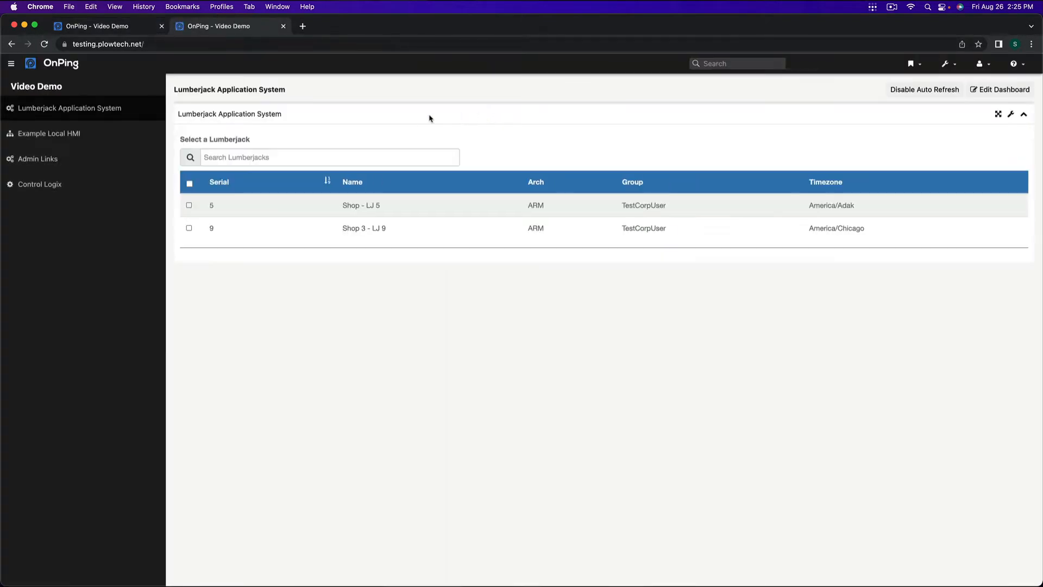
left_click(90, 26)
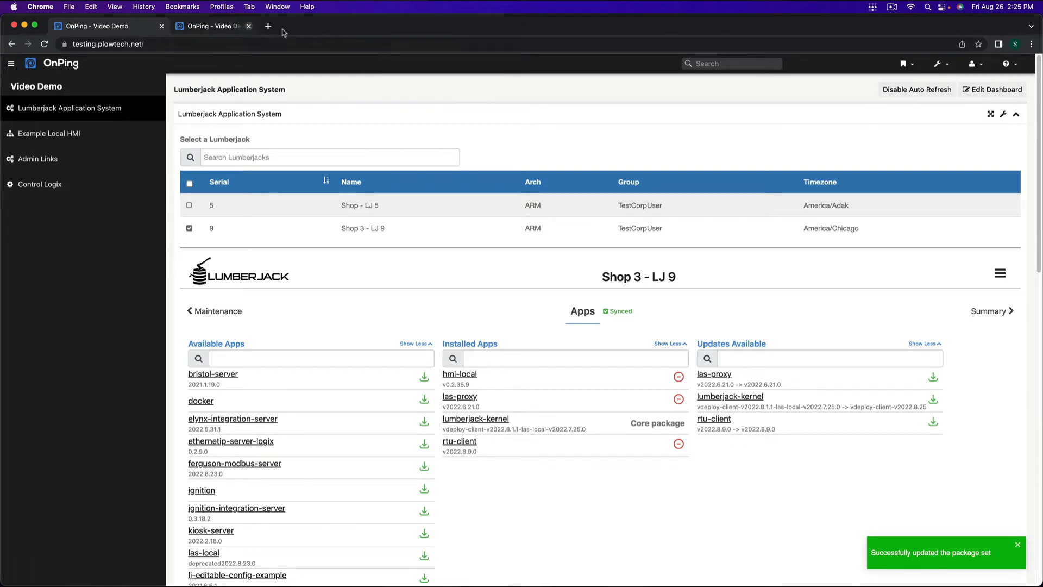
left_click(283, 26)
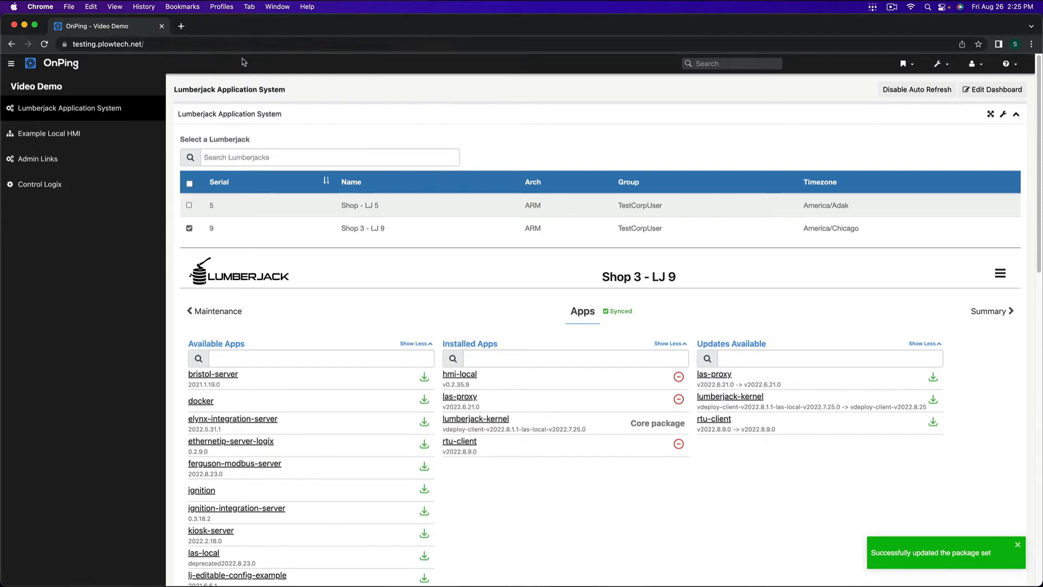
left_click(1018, 544)
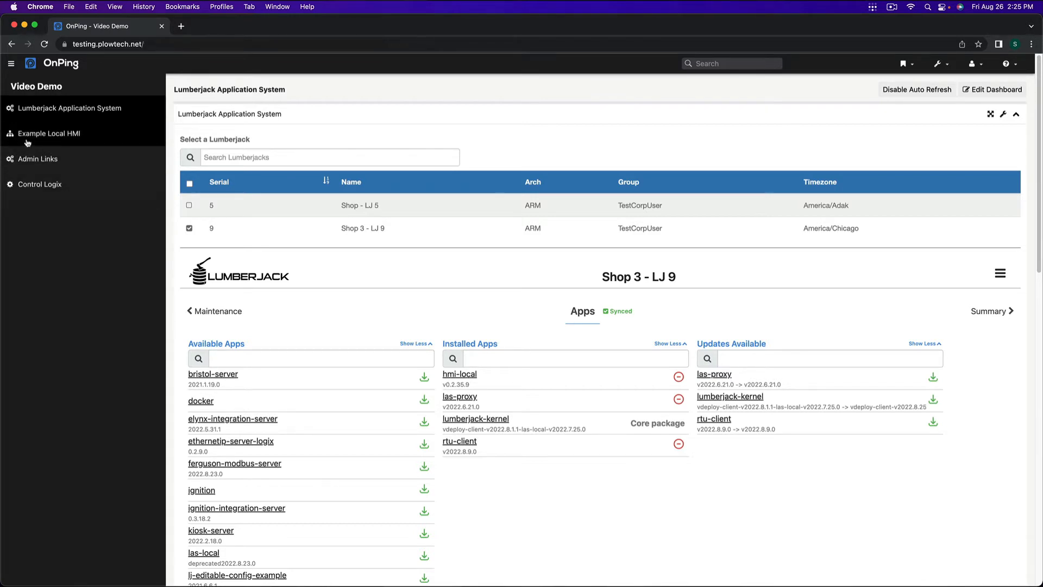
Step: Open the hmi-local add page from the admin links and start a new local HMI for the Lumberjack with serial 9
left_click(62, 161)
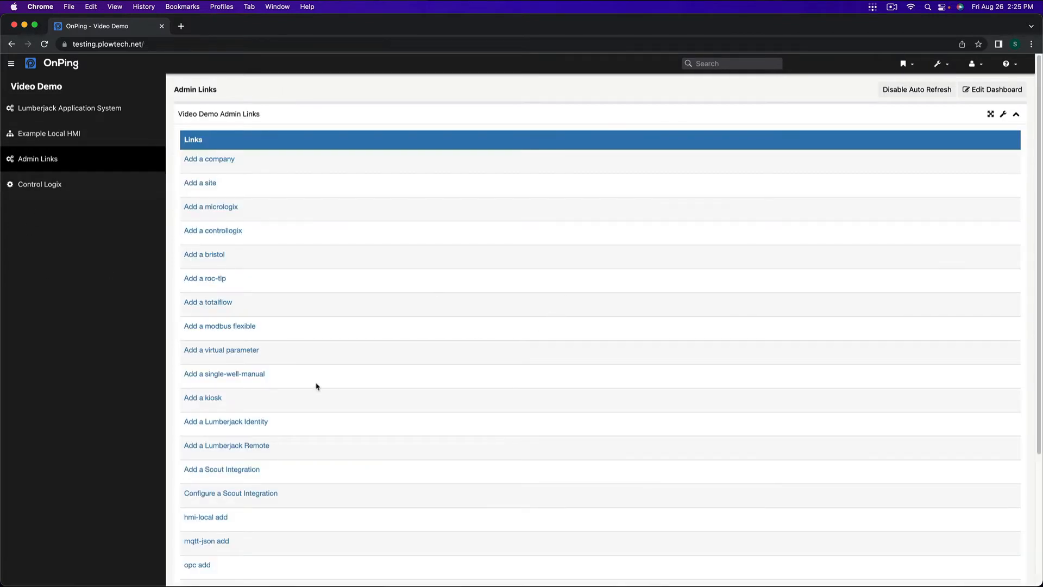
scroll(317, 387, "down", 2)
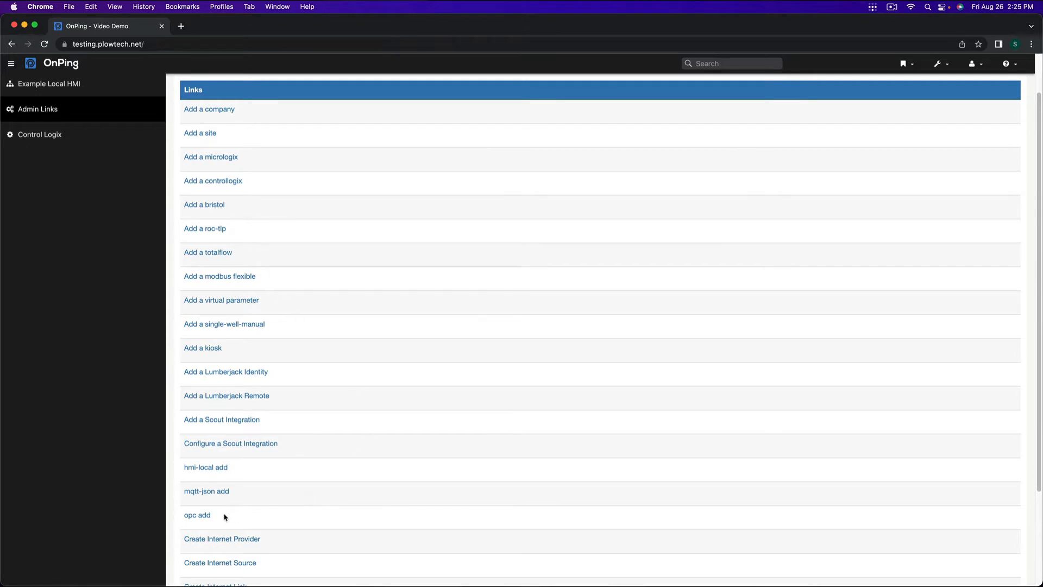
left_click(209, 469)
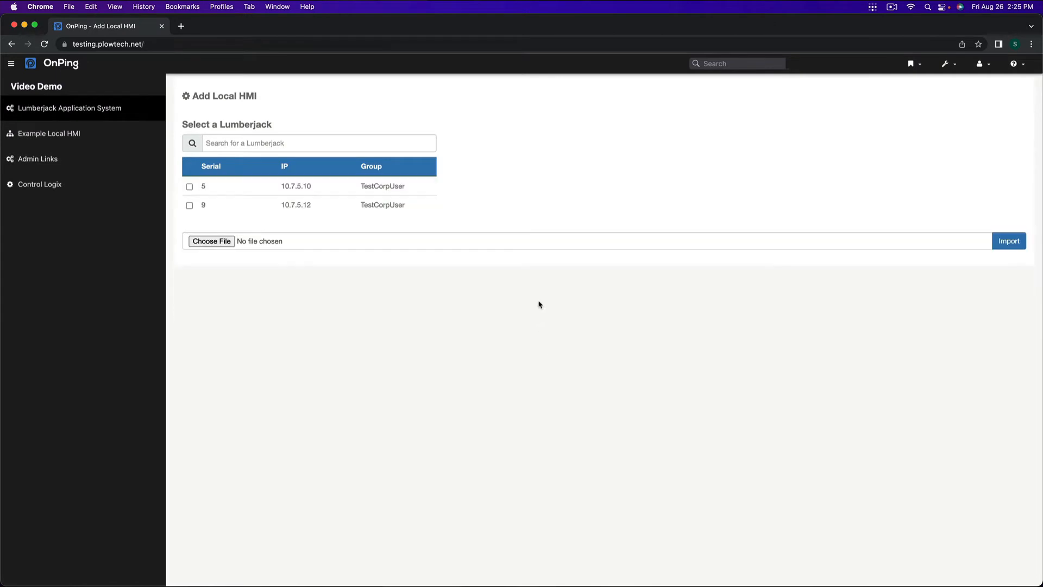
left_click(189, 206)
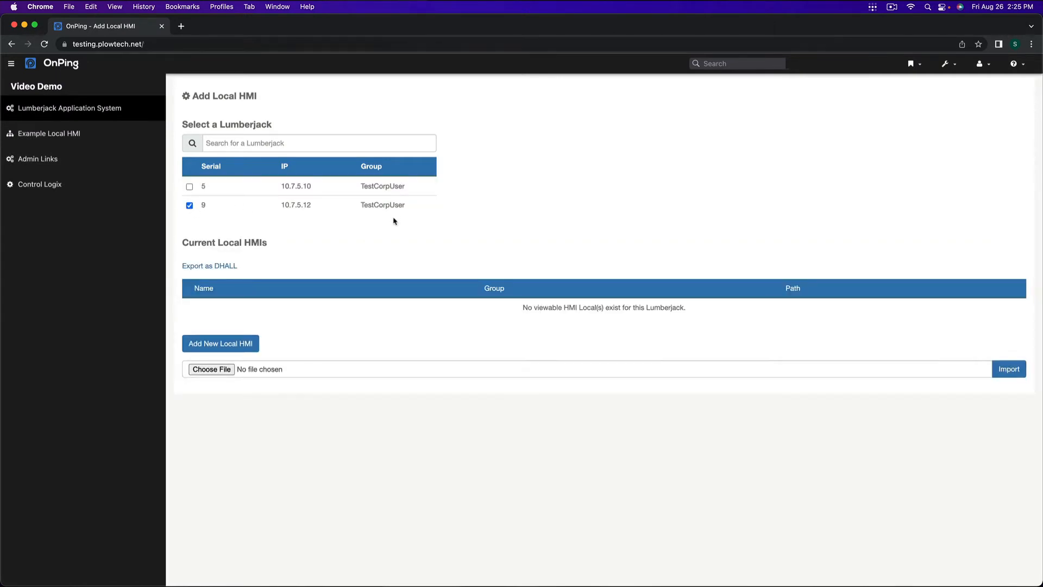
left_click(240, 343)
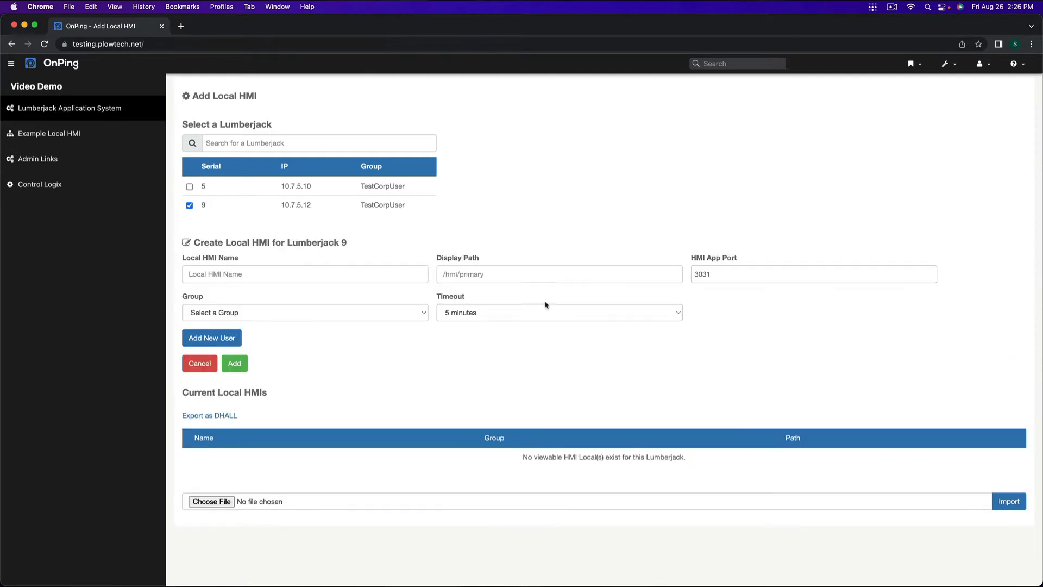
Step: Name the local HMI "Test HMI Local for Youtube", with display path /hmi/primary and group TestCorpUser
left_click(320, 277)
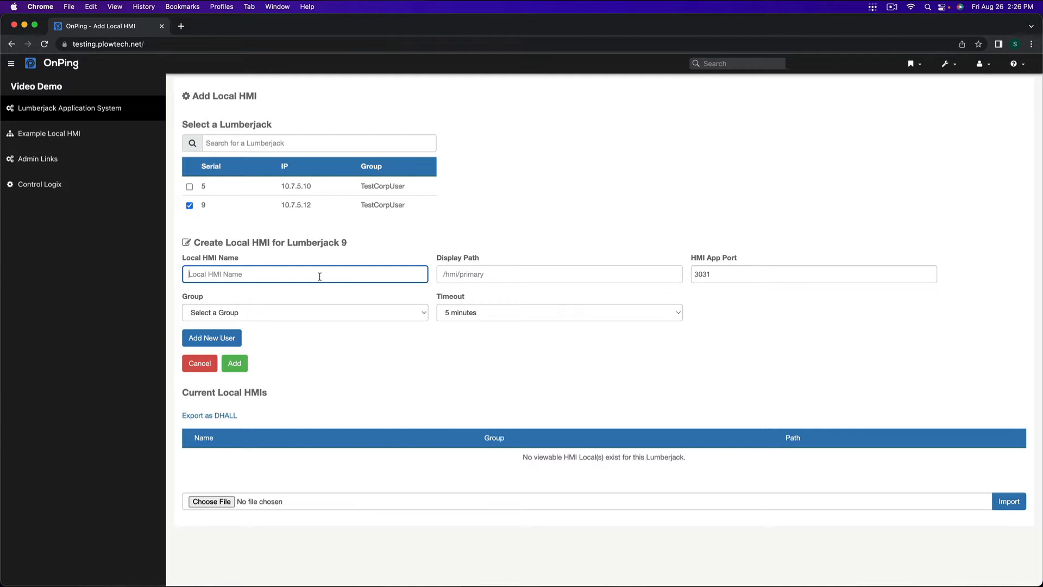
type("Test HMI Local for Youtube")
left_click(451, 276)
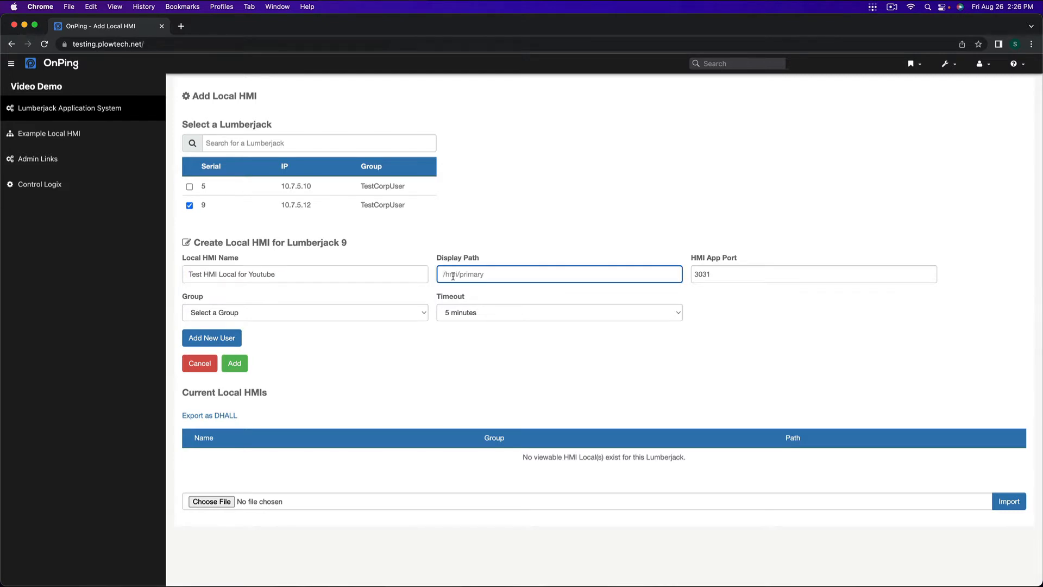
key("Tab")
left_click(455, 277)
type("/hmi/primary")
left_click(733, 279)
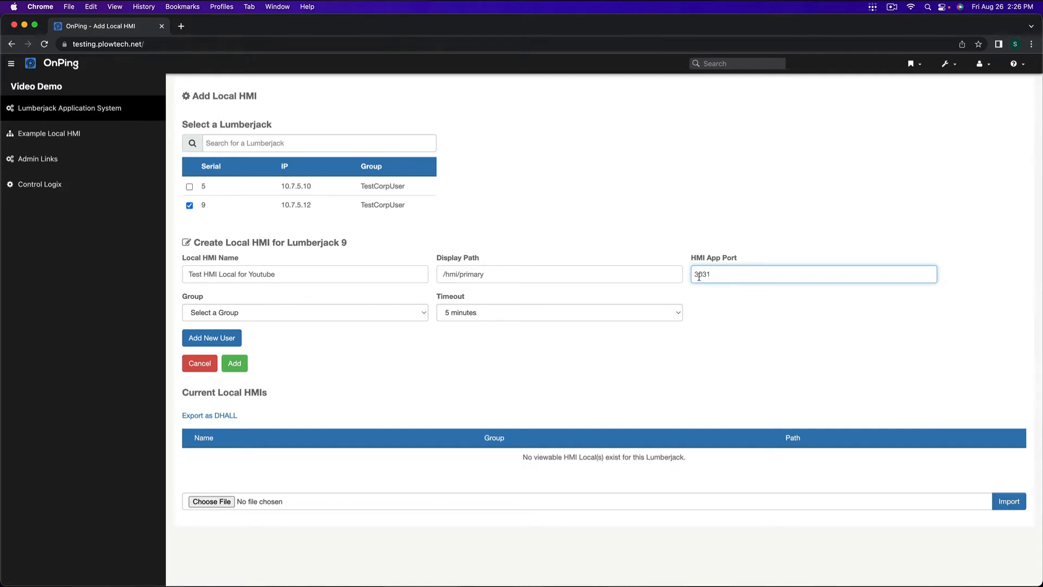
left_click(337, 310)
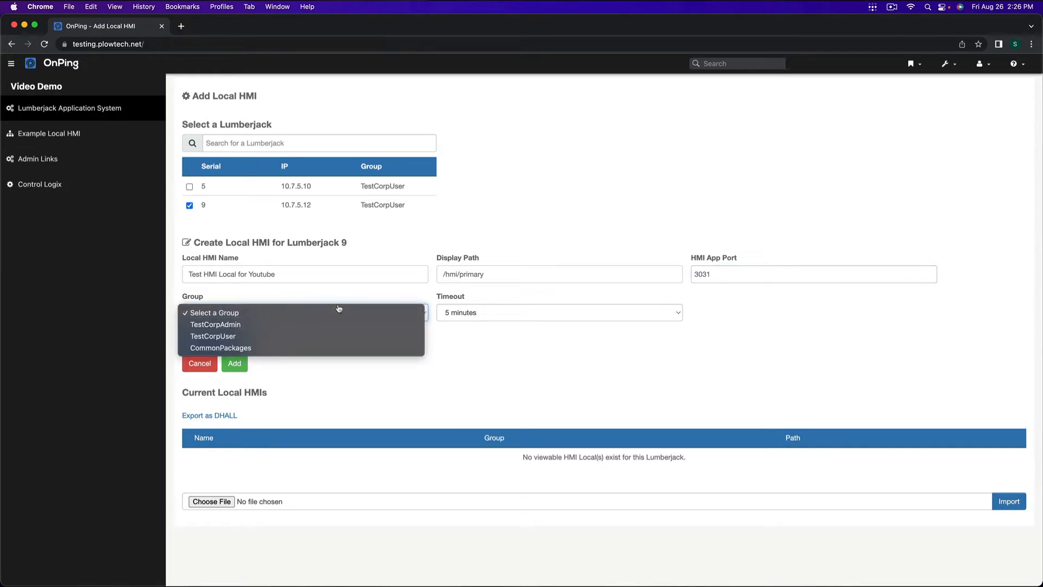
left_click(305, 337)
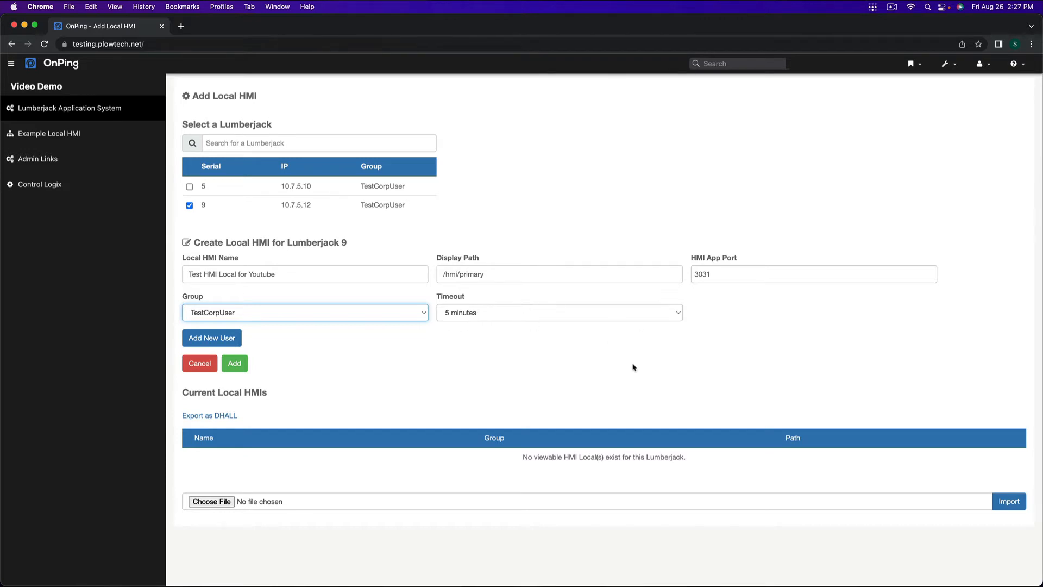
Step: Add a user to the local HMI with a user code and PIN, and save the new local HMI
left_click(190, 341)
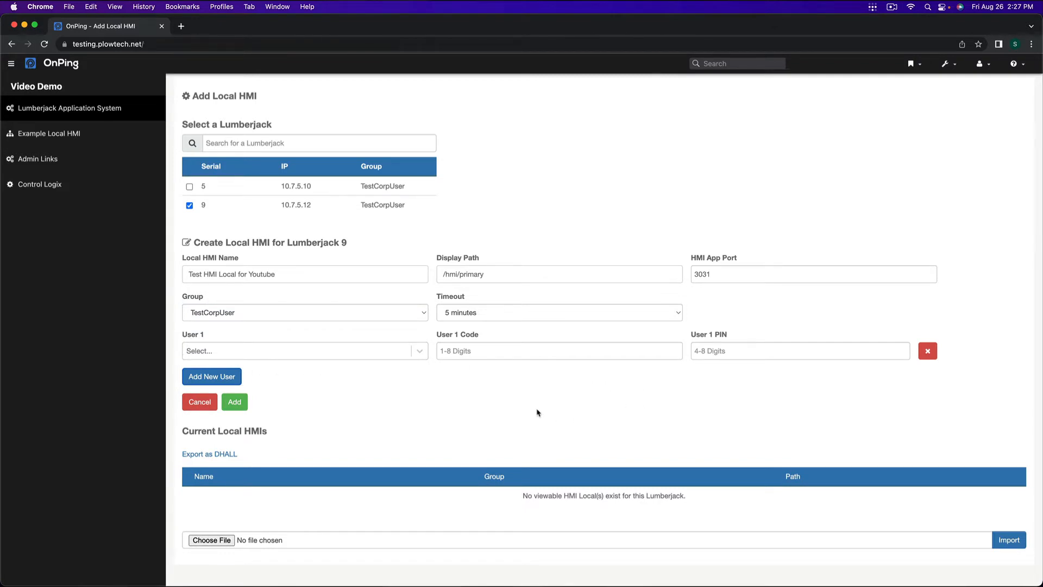
left_click(415, 353)
type("sc")
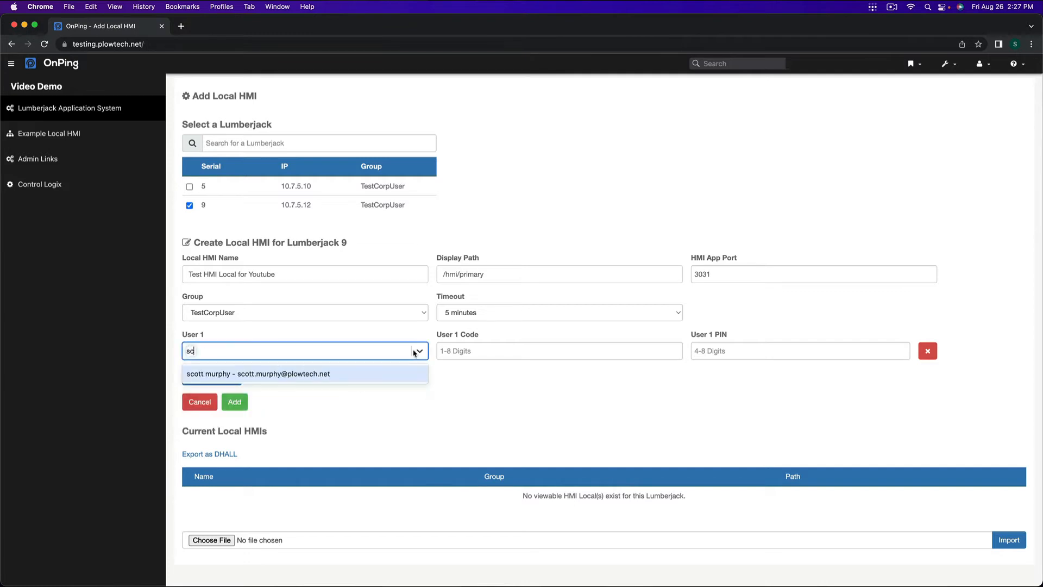
left_click(377, 373)
left_click(644, 349)
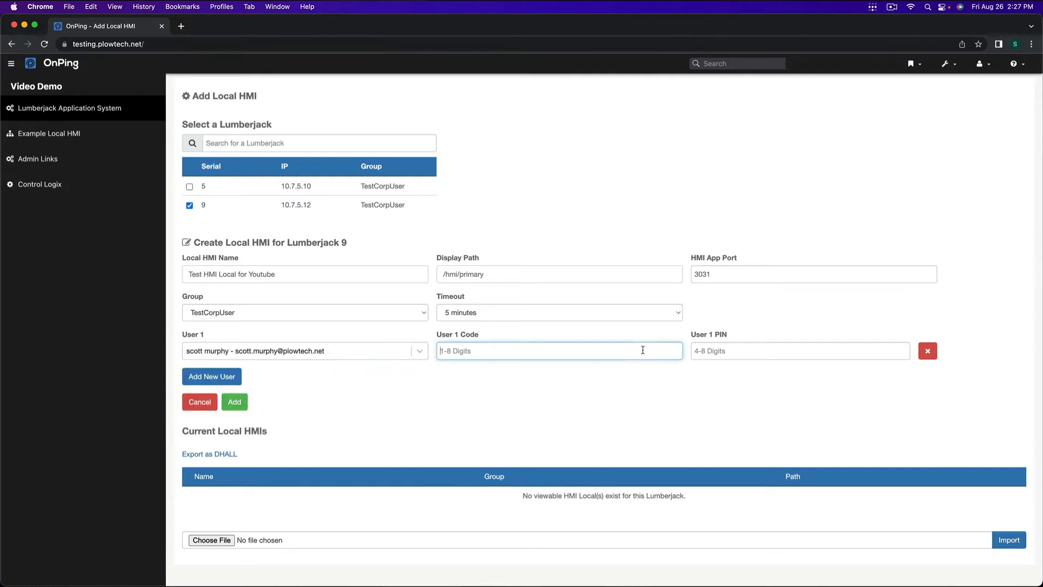
type("1111")
left_click(793, 346)
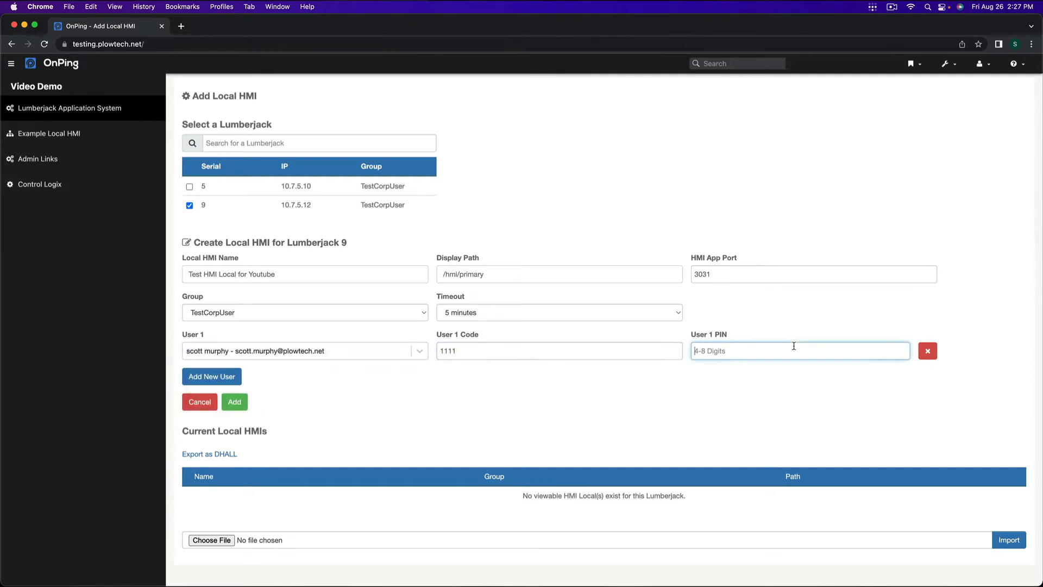
type("1111")
left_click(235, 402)
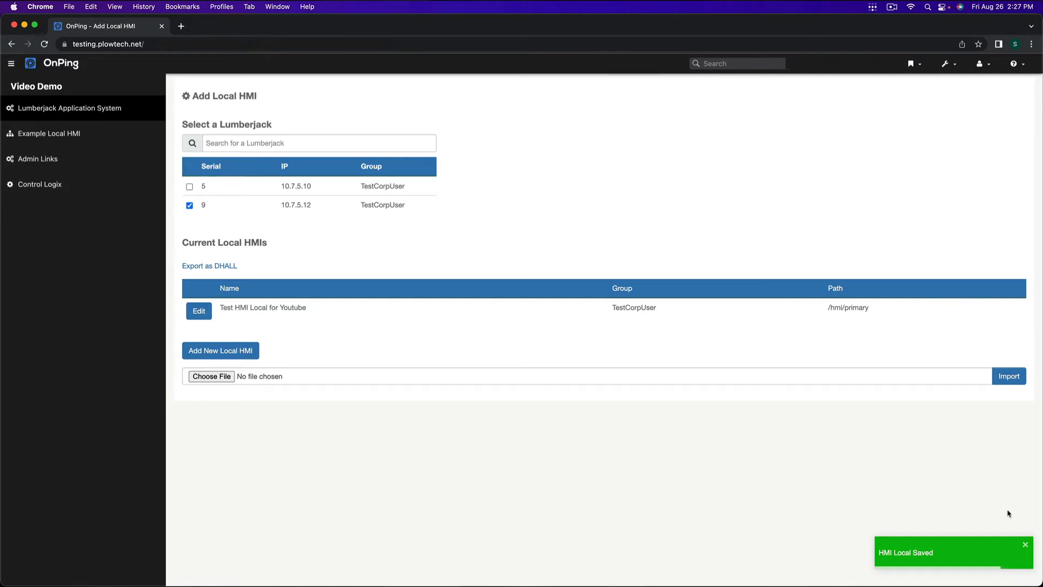
left_click(1026, 544)
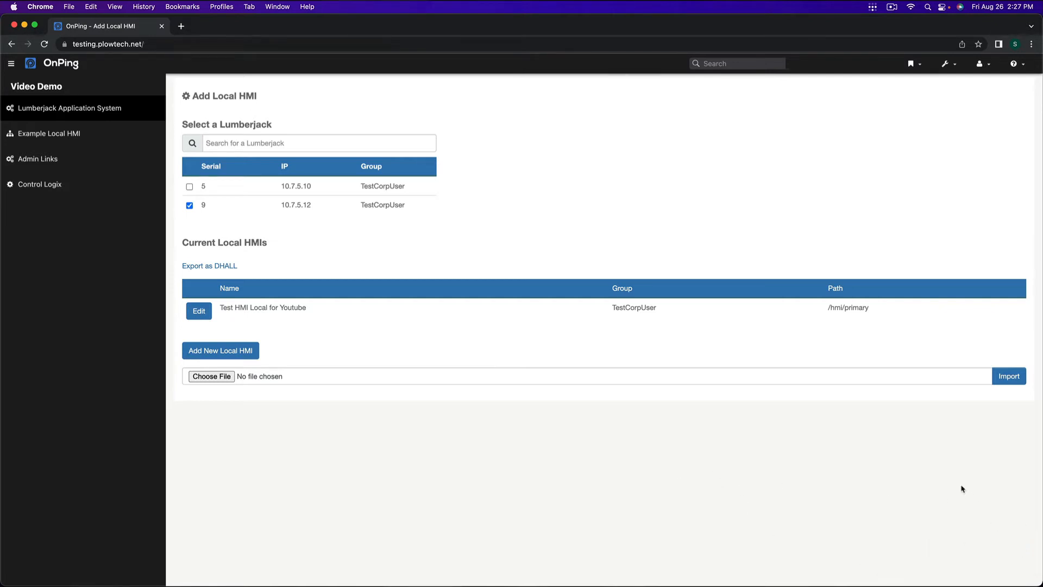
Step: Open the Example Local HMI panel of the Video Demo dashboard
left_click(83, 143)
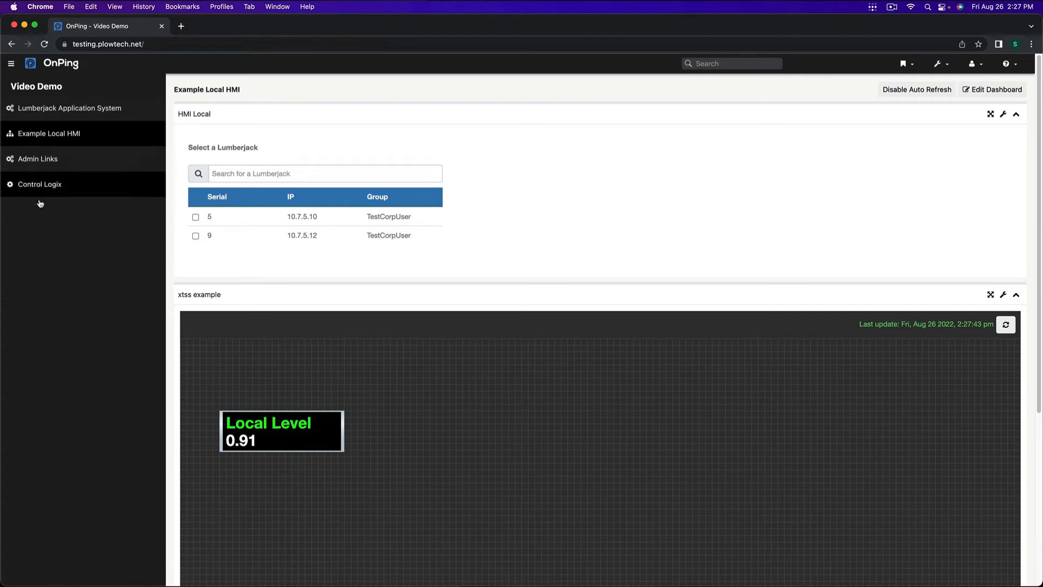
Step: Try adding an HMI Local widget to the Example Local HMI dashboard and discard the dashboard edits
left_click(974, 89)
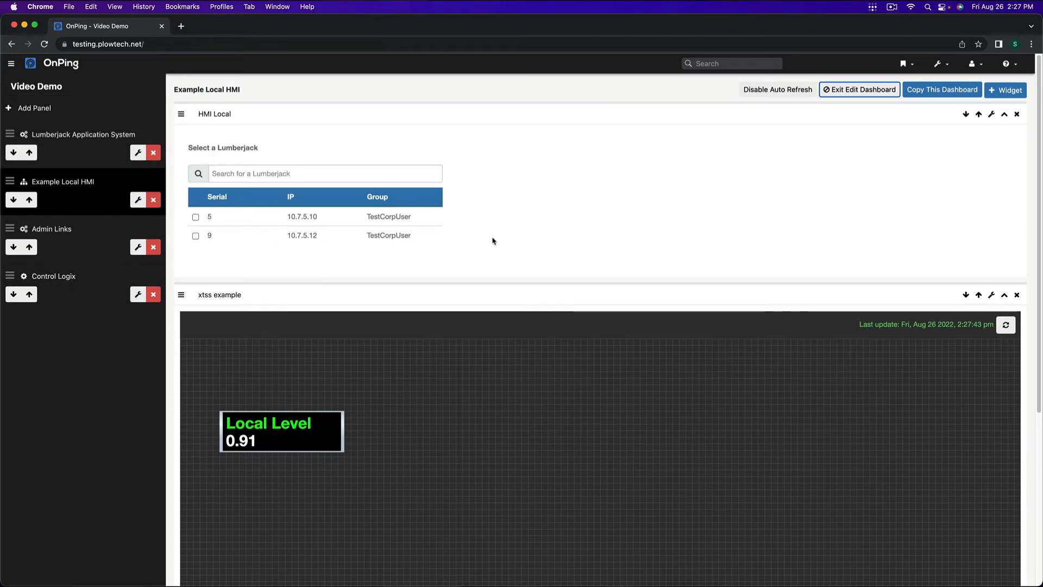
left_click(1014, 93)
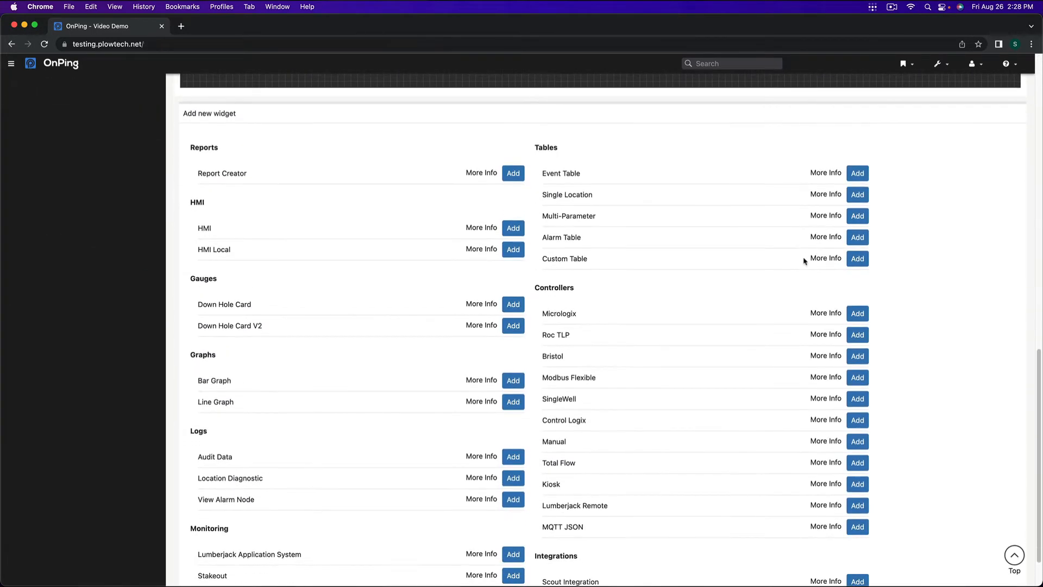
scroll(807, 259, "up", 15)
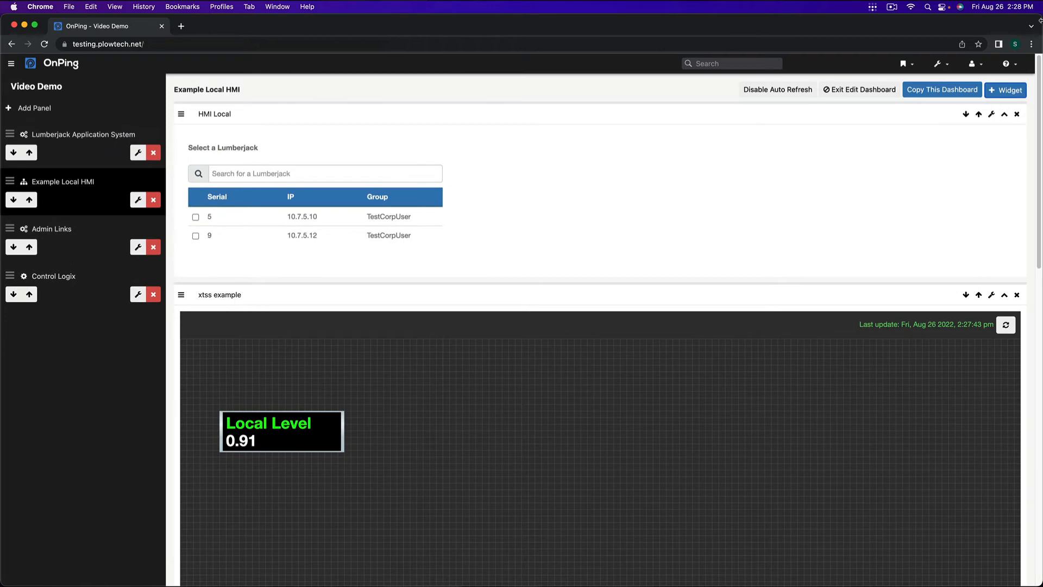
scroll(685, 257, "down", 5)
scroll(686, 254, "down", 9)
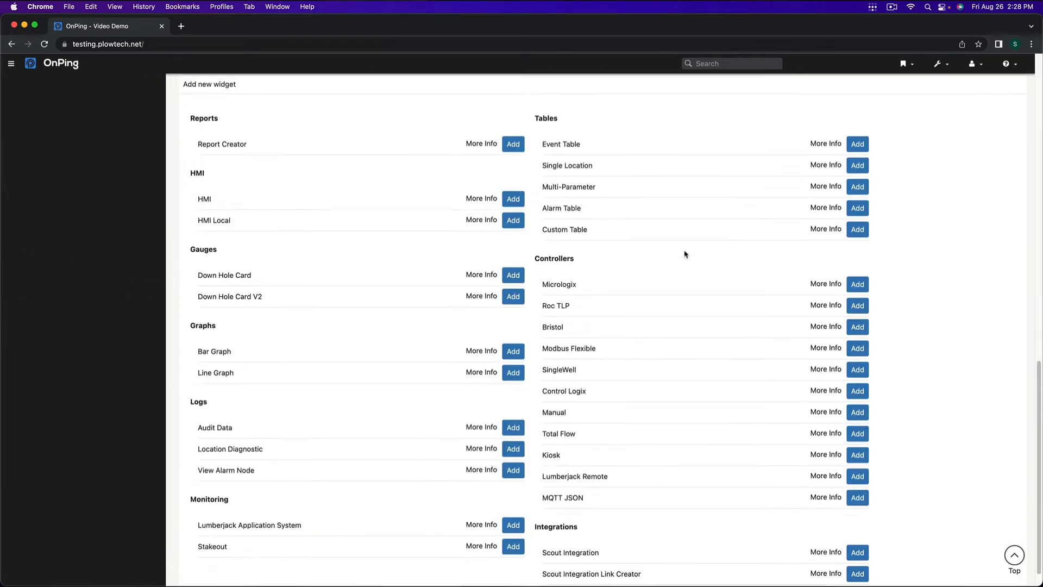
left_click(513, 221)
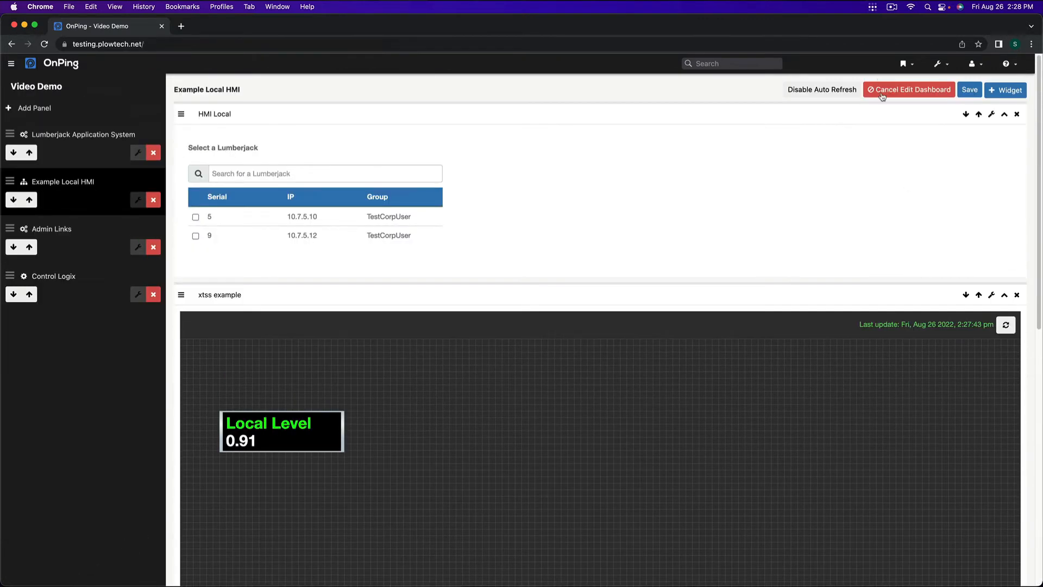
left_click(882, 95)
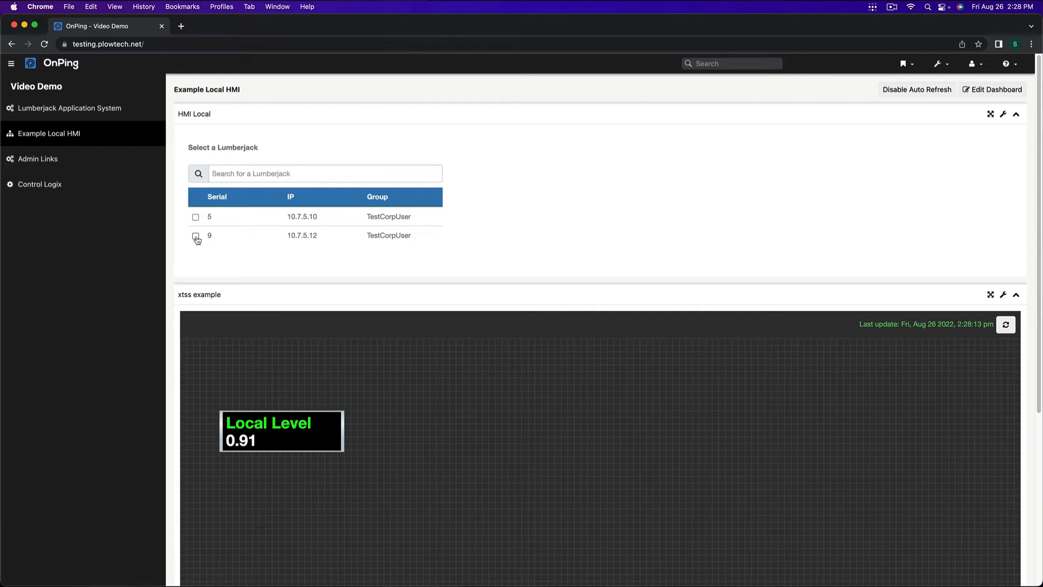
Step: Select the Lumberjack with serial 9 and the local HMI "Test HMI Local for Youtube", and look over its HMI sections
left_click(195, 236)
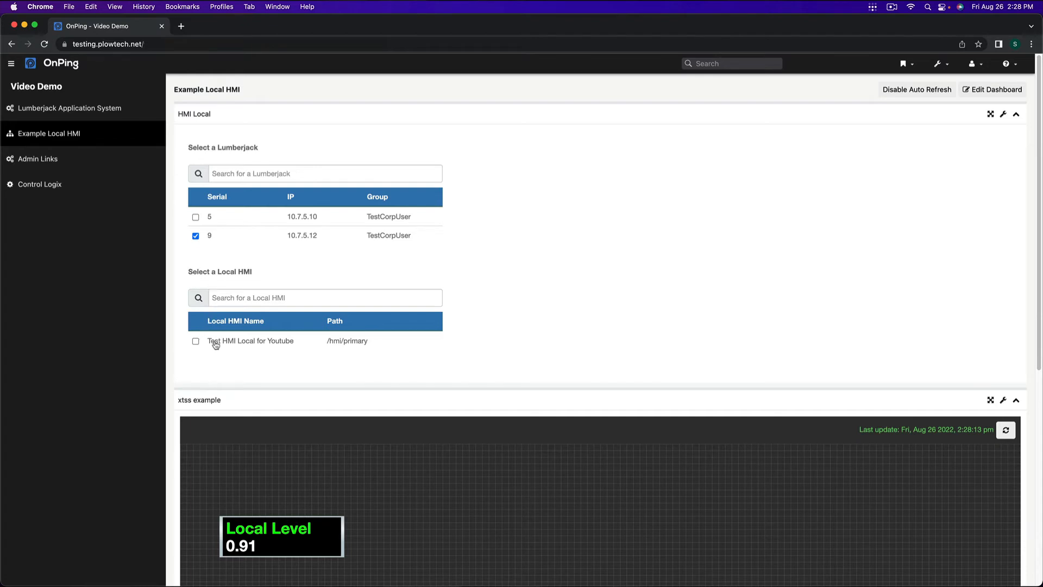
left_click(196, 342)
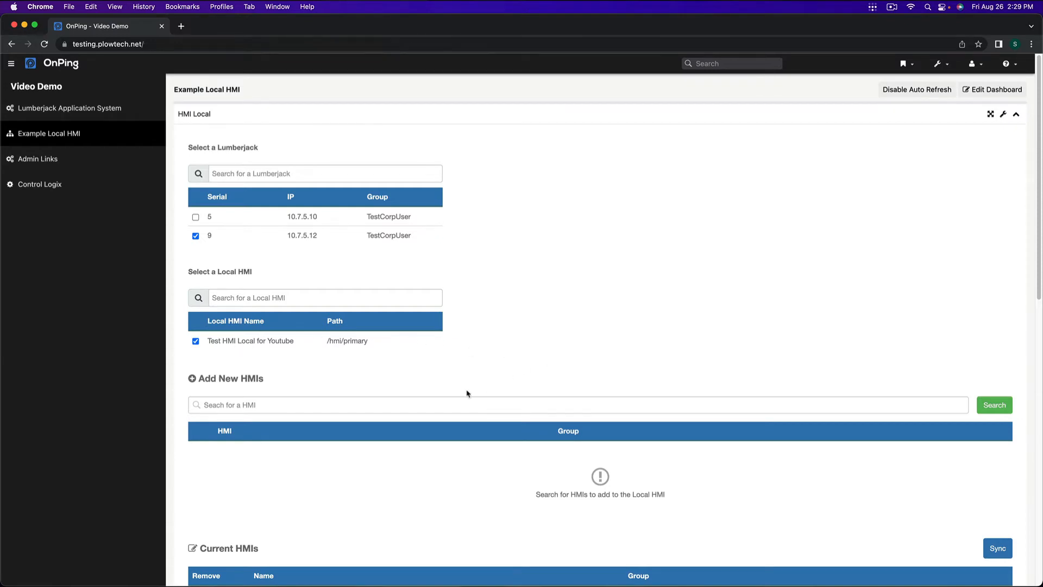
scroll(468, 390, "down", 1)
scroll(466, 388, "down", 8)
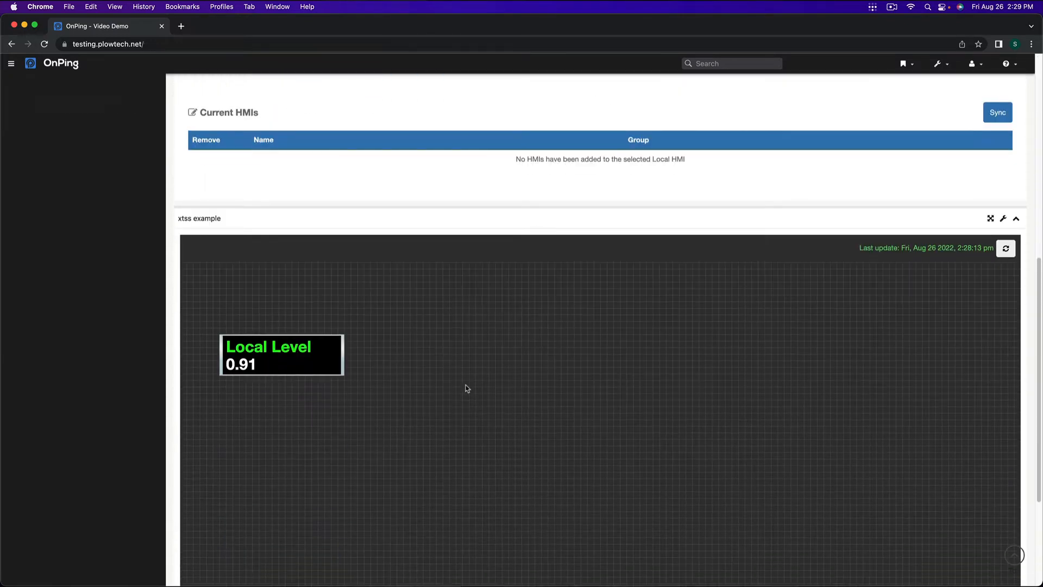
scroll(464, 389, "up", 7)
scroll(464, 391, "down", 3)
scroll(259, 471, "down", 1)
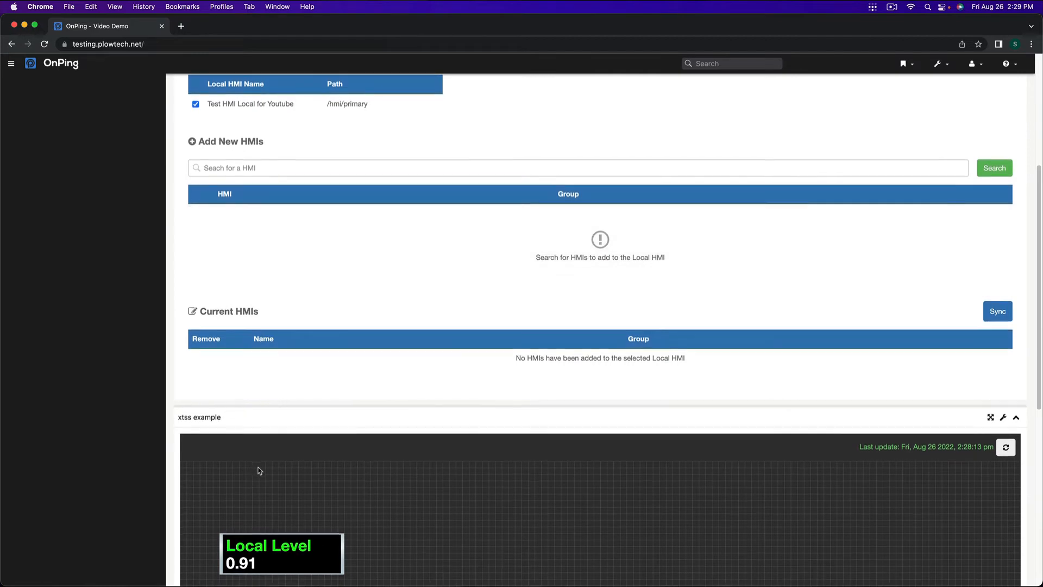
scroll(448, 441, "down", 5)
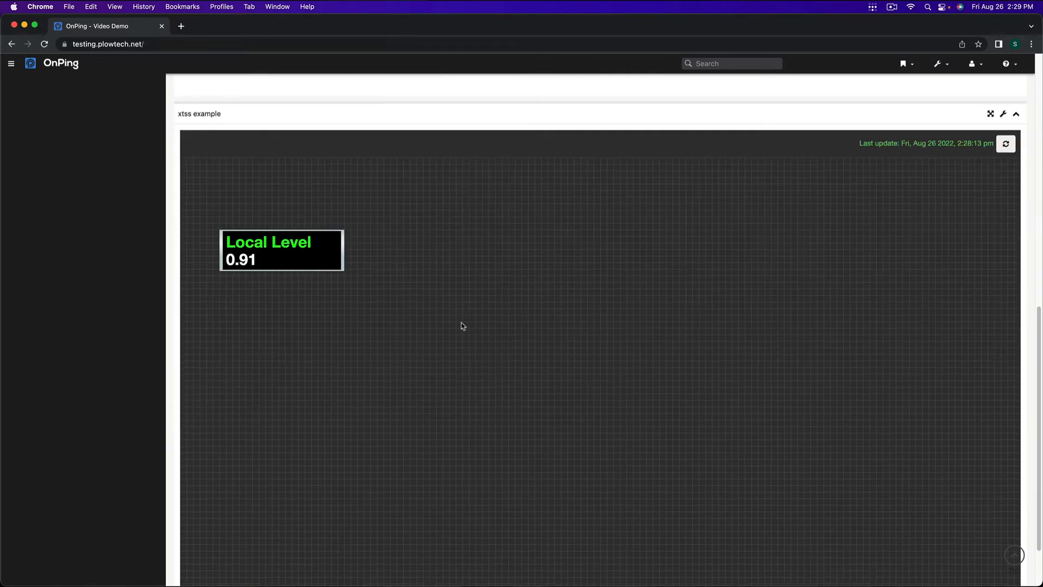
scroll(462, 326, "up", 7)
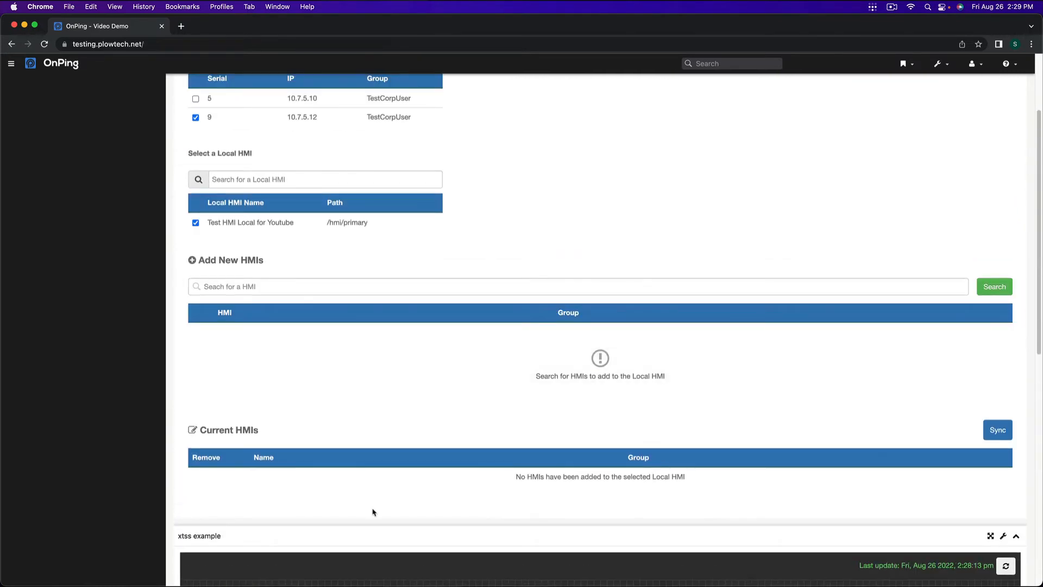
scroll(373, 512, "down", 3)
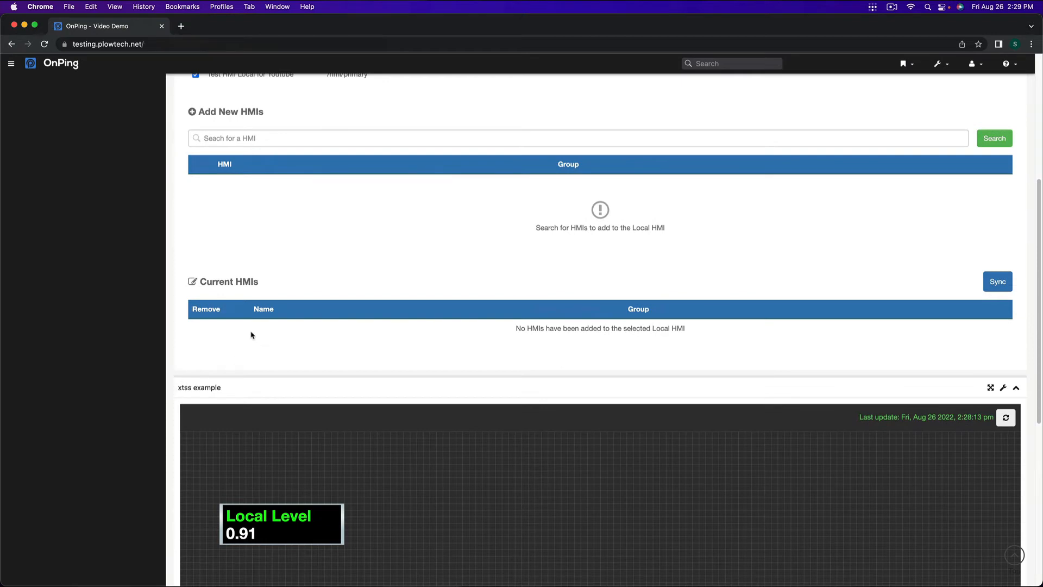
Step: Search for HMIs matching "xtss" and expand the preview of xtss example
left_click(243, 139)
type("xtss")
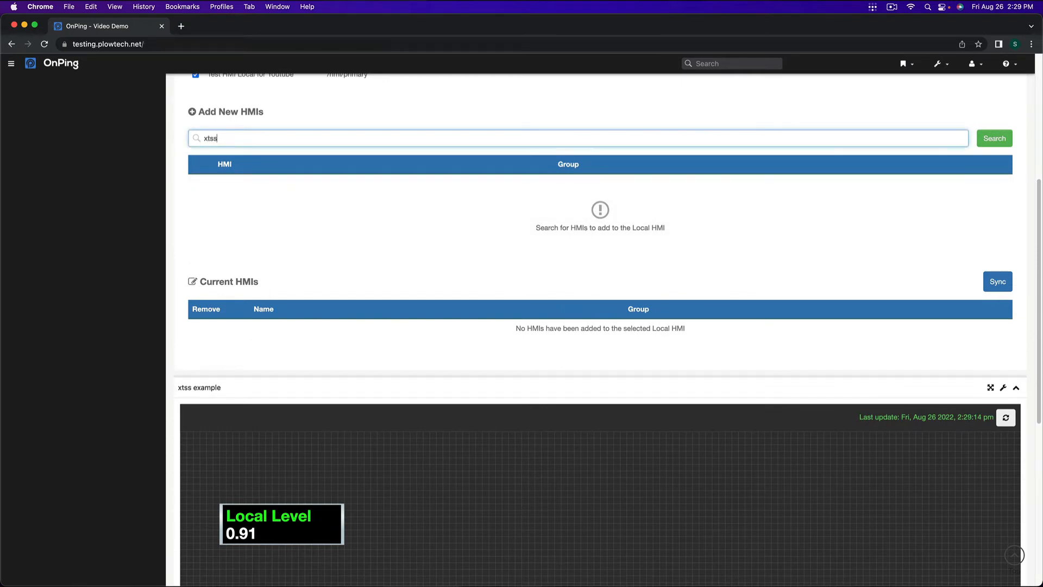
key("Return")
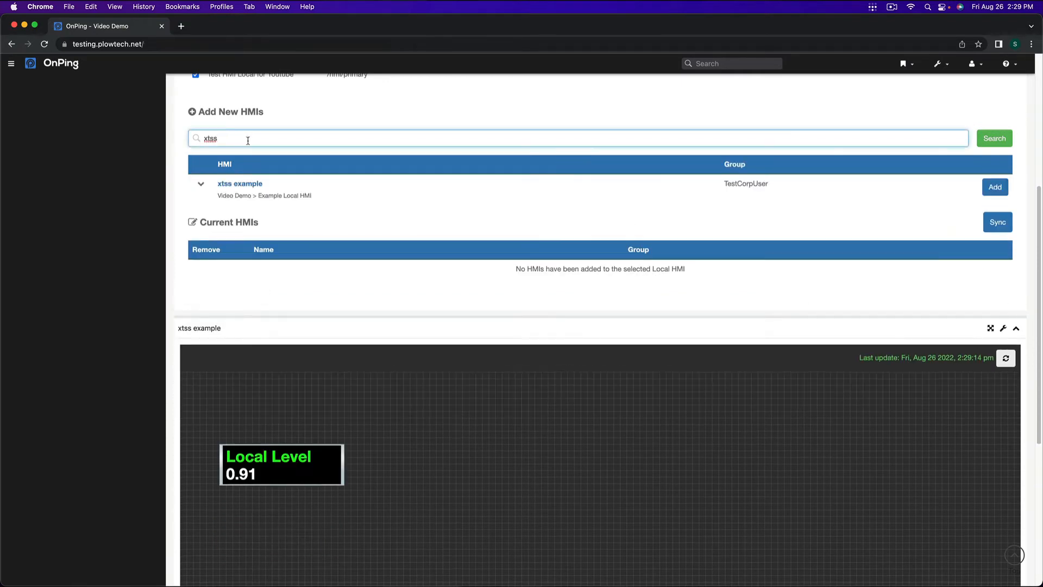
left_click(201, 184)
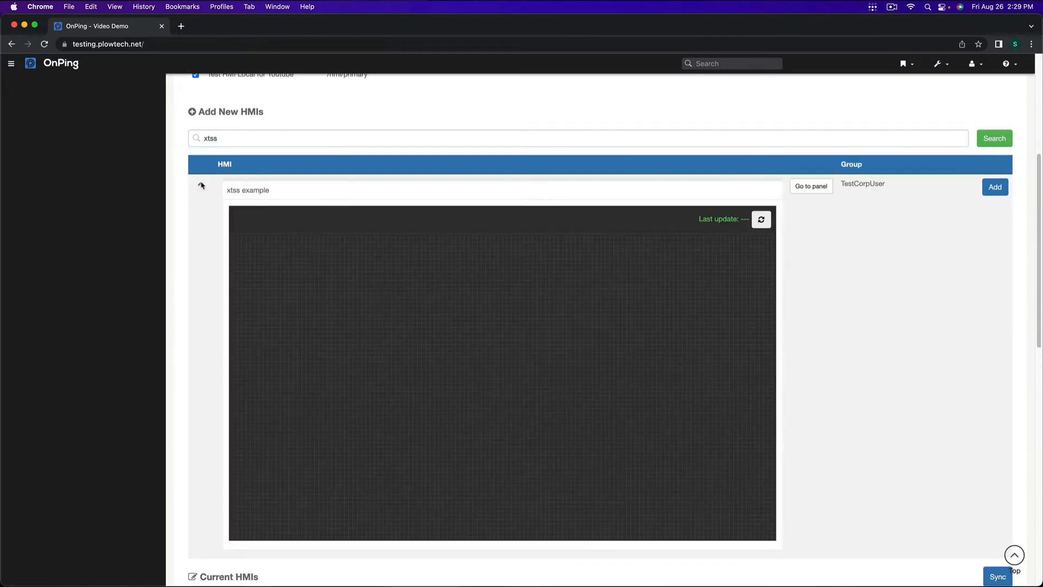
scroll(235, 378, "down", 9)
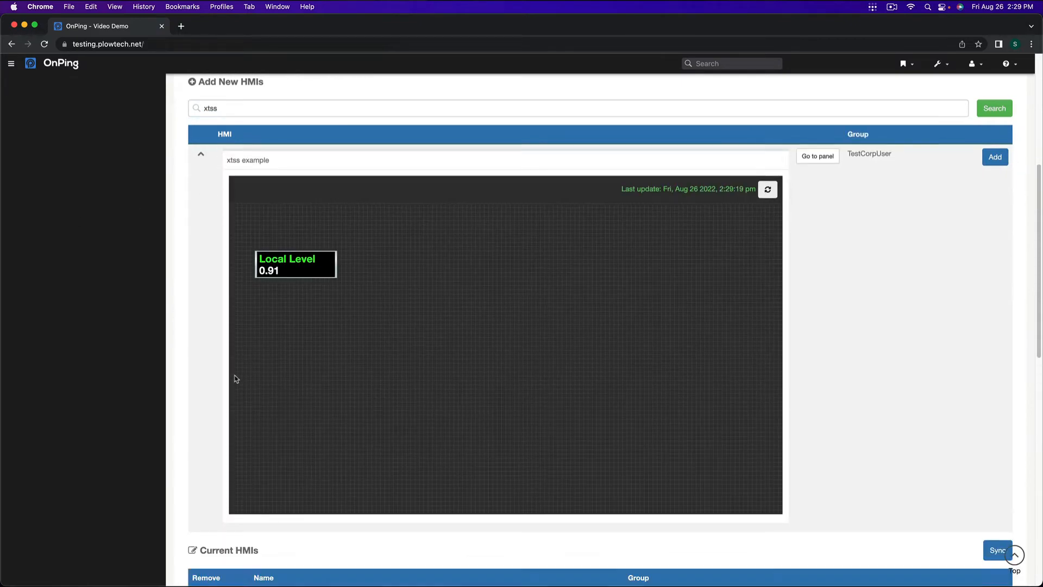
scroll(236, 379, "up", 8)
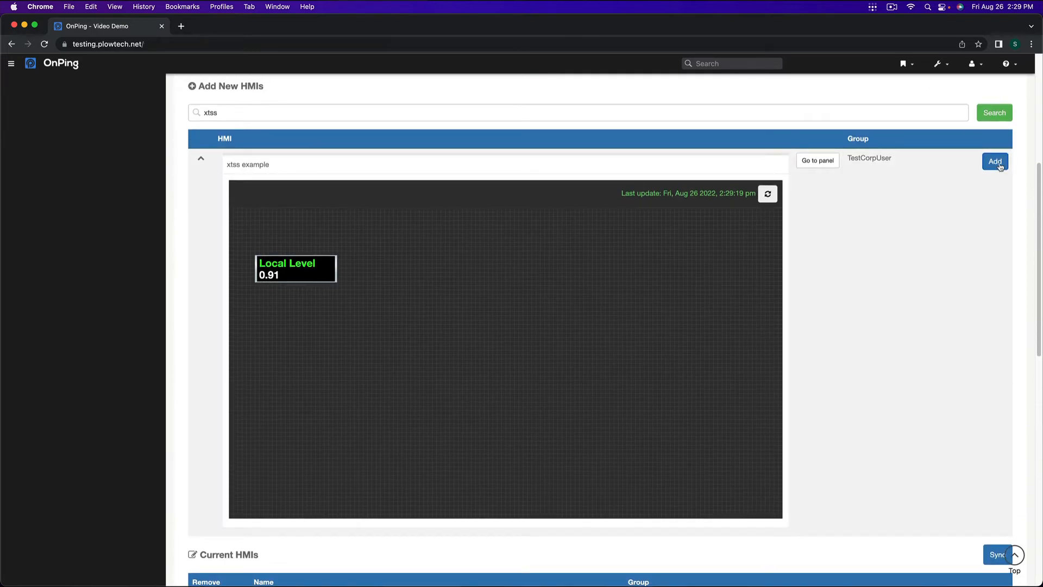
Step: Add xtss example to the local HMI's current HMIs and save the local HMI
left_click(1000, 166)
scroll(908, 166, "down", 3)
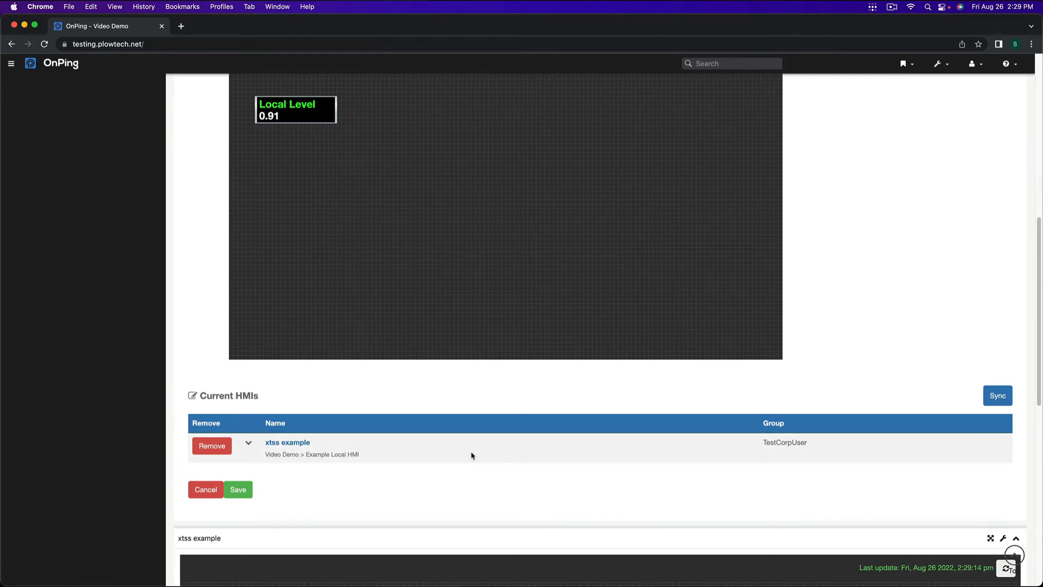
scroll(650, 415, "down", 9)
scroll(650, 415, "up", 6)
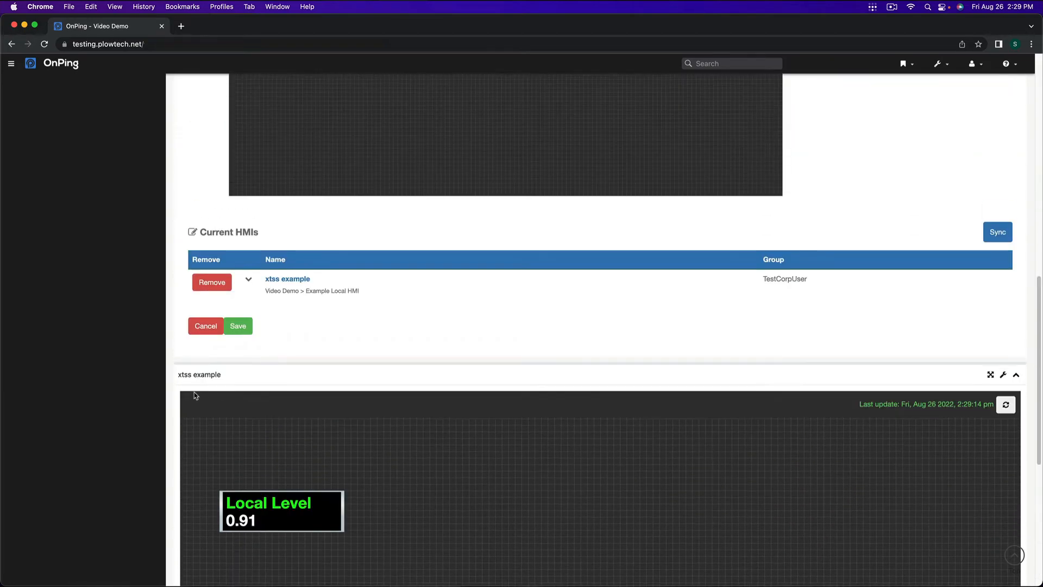
left_click(242, 325)
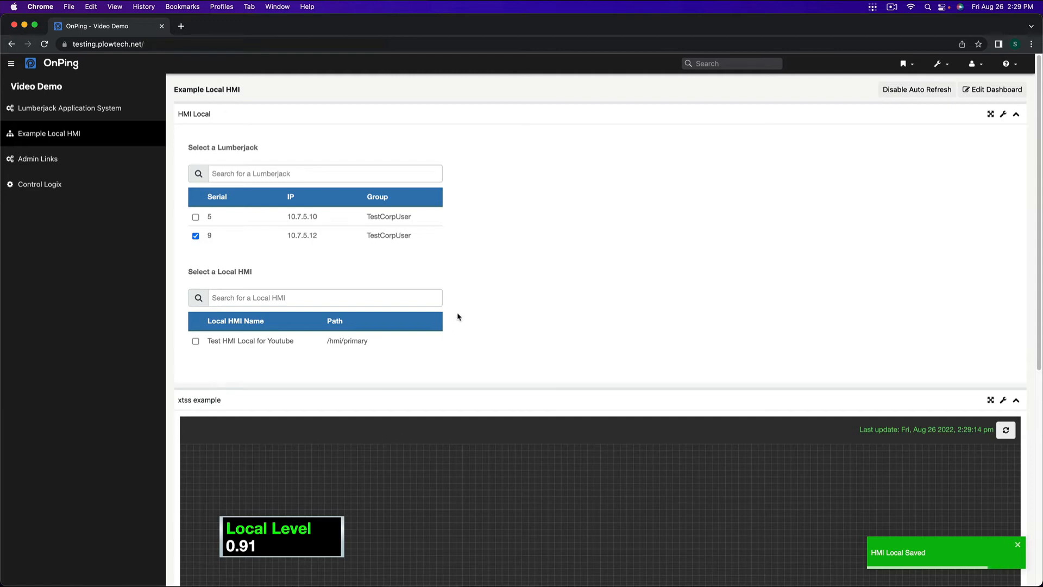
left_click(1016, 545)
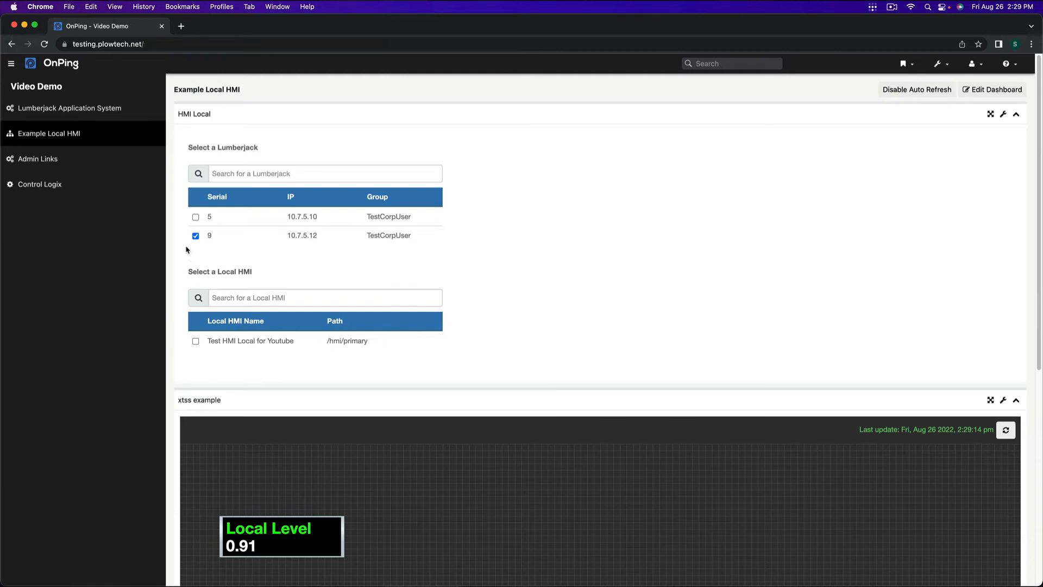
Step: Open the Network settings of Shop 3 - LJ 9 in the Lumberjack Application System and view the Tailscale section
left_click(100, 114)
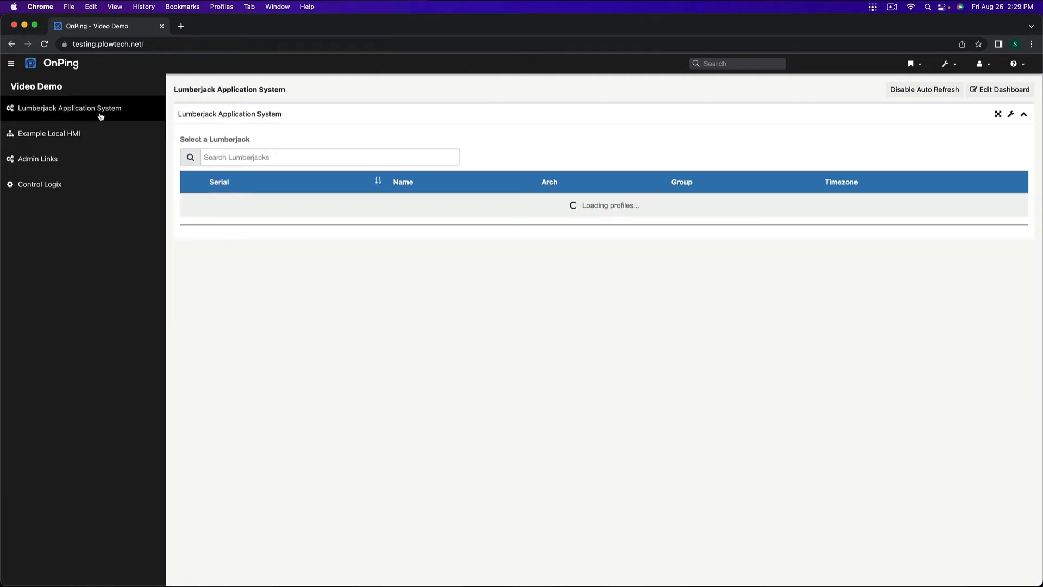
left_click(189, 228)
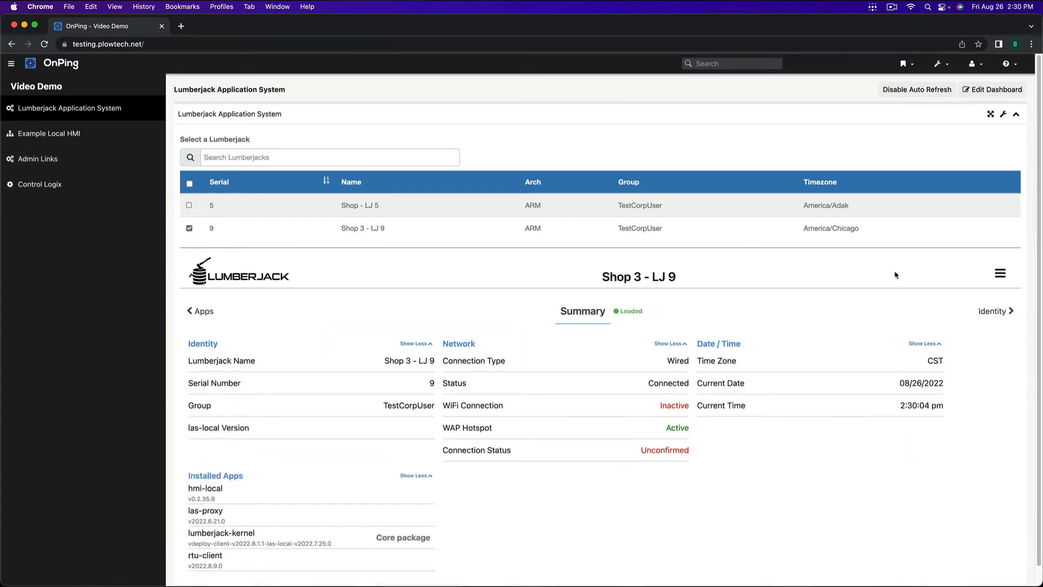
left_click(1002, 273)
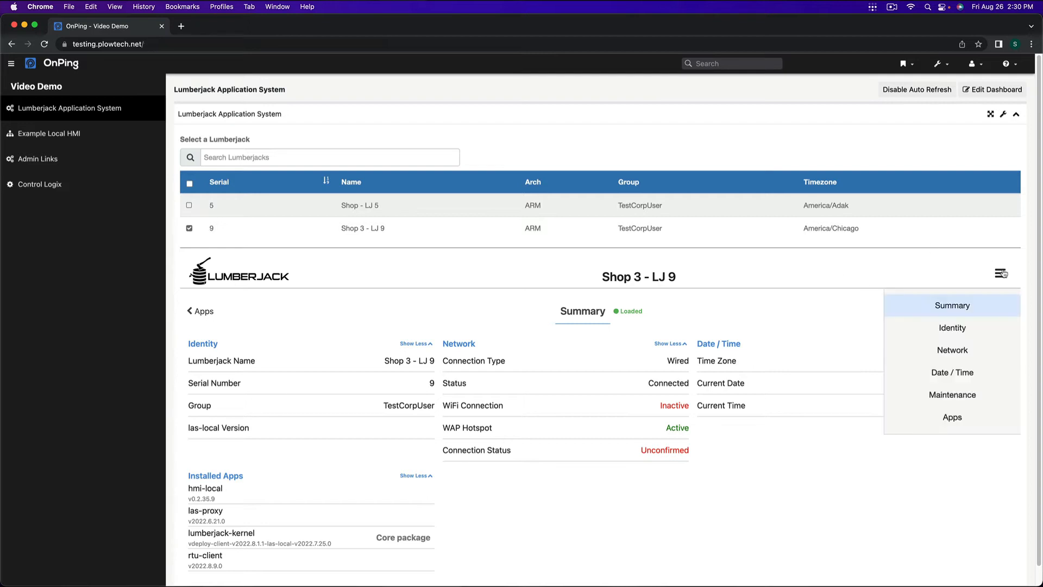
left_click(973, 350)
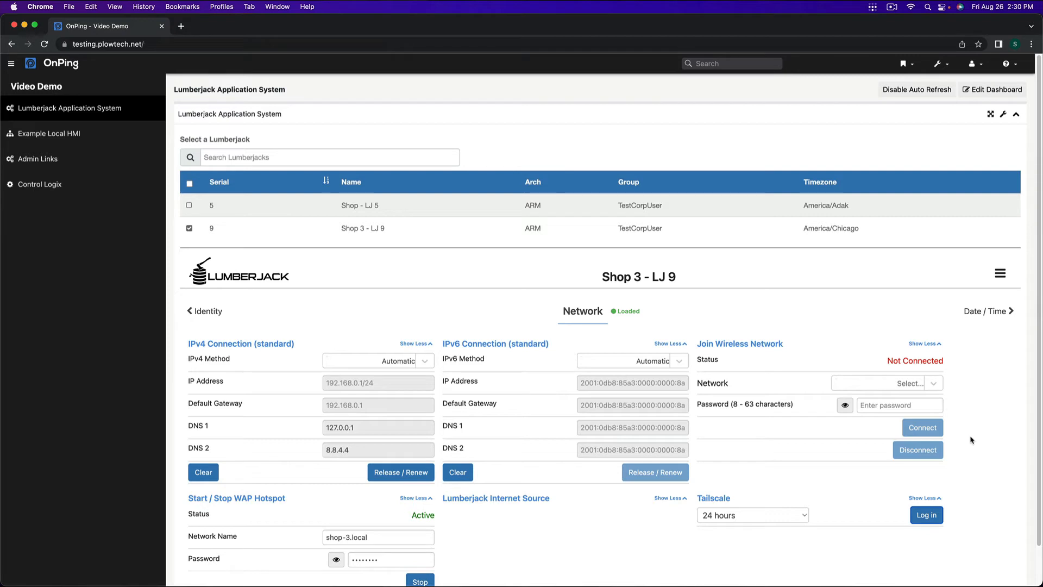
scroll(970, 443, "down", 1)
scroll(970, 445, "down", 2)
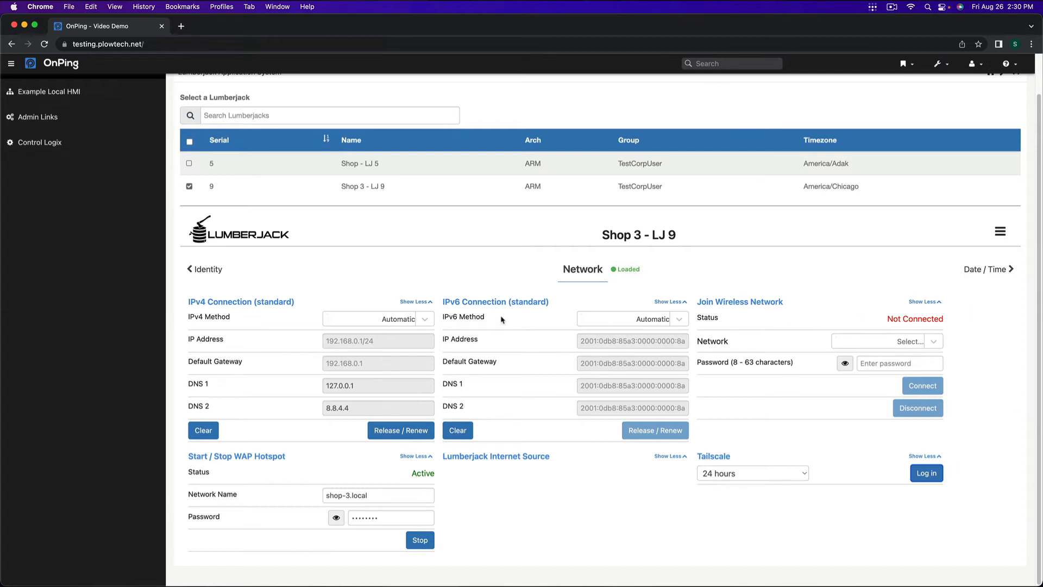
Step: Reload Shop 3 - LJ 9, log it in to Tailscale for 24 hours from its Network settings, and refresh that page
left_click(190, 186)
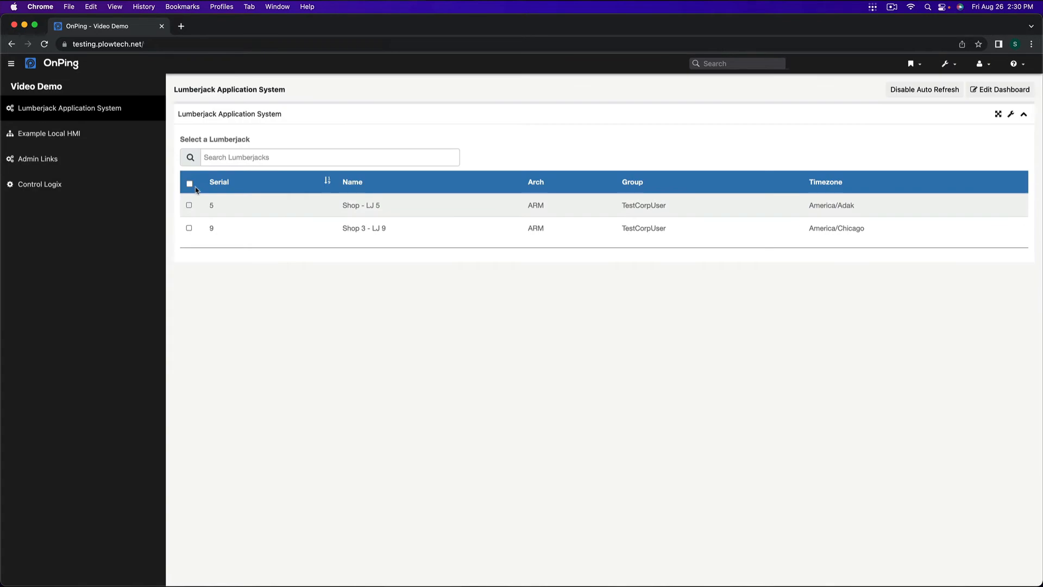
left_click(190, 227)
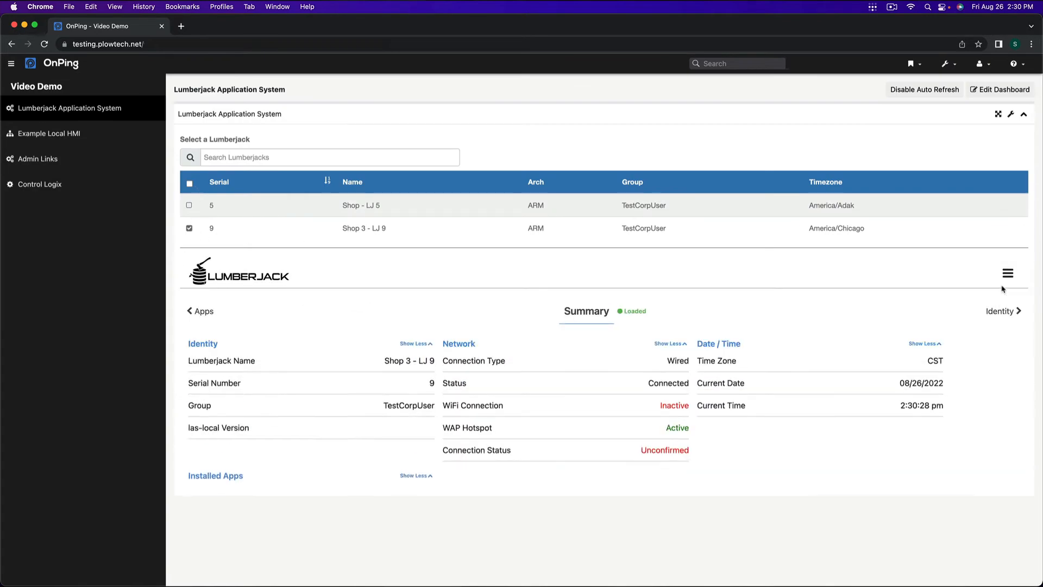
left_click(1007, 276)
left_click(972, 359)
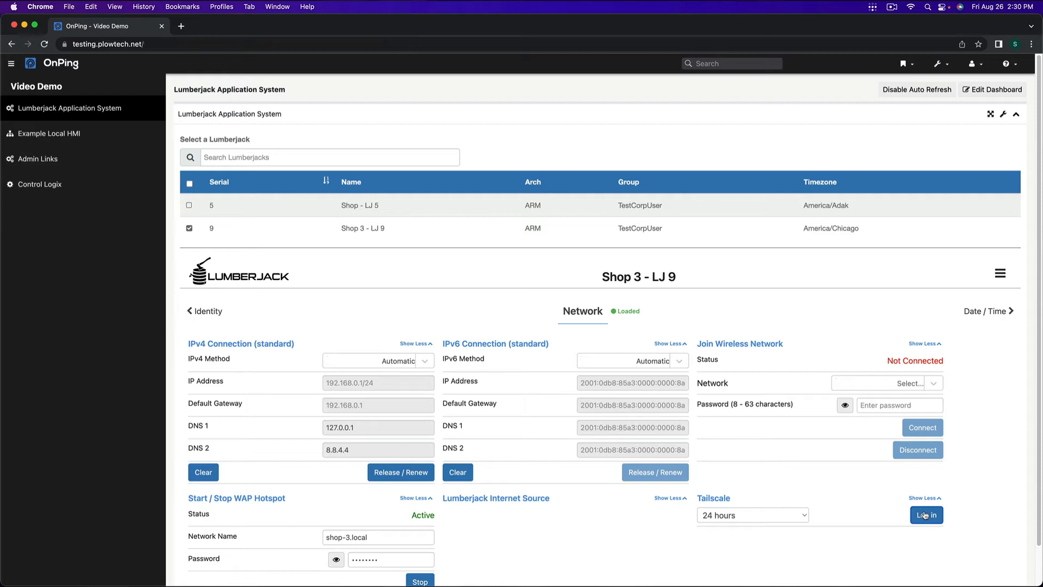
left_click(996, 318)
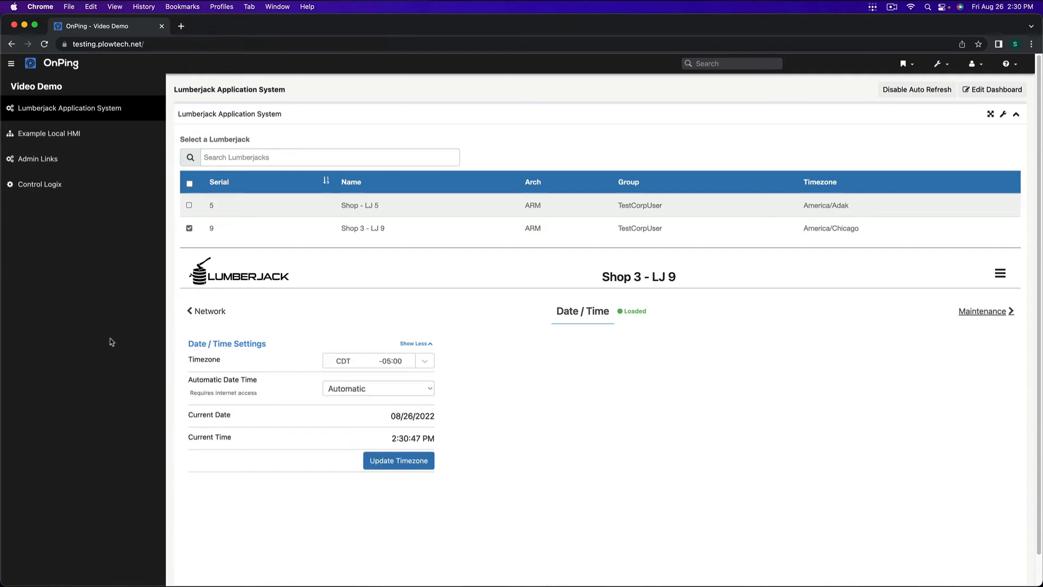
left_click(197, 311)
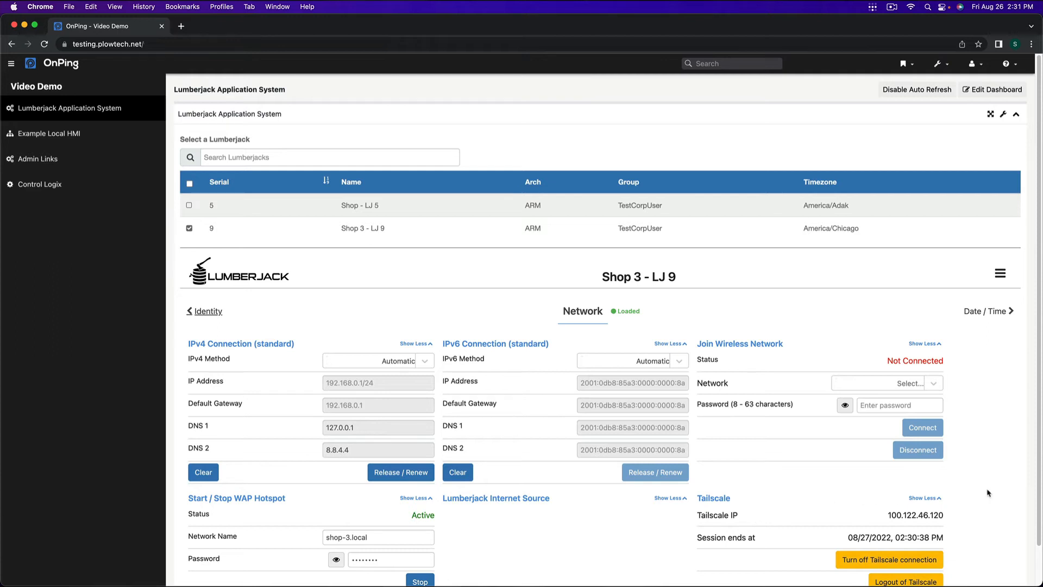
Step: Copy the Tailscale IP of Shop 3 - LJ 9 from its Network settings
scroll(987, 493, "down", 2)
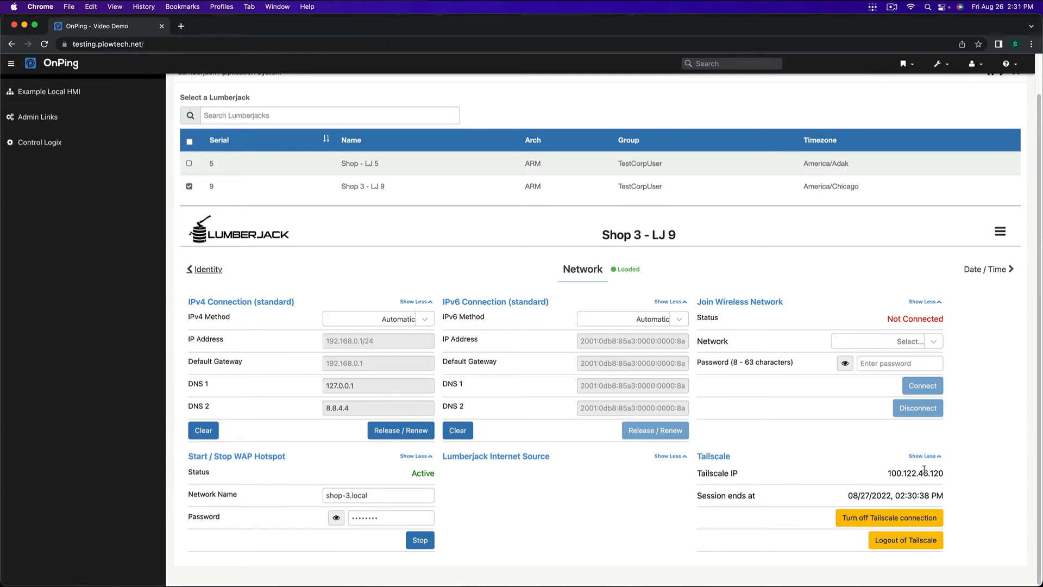
left_click_drag(892, 474, 947, 474)
left_click(945, 473)
double_click(942, 471)
right_click(942, 472)
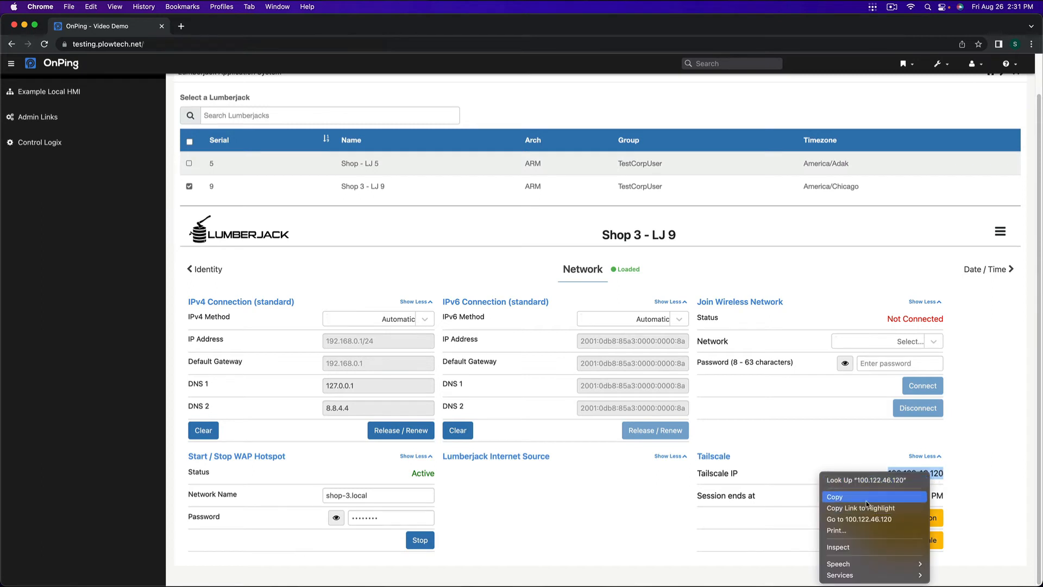
left_click(835, 496)
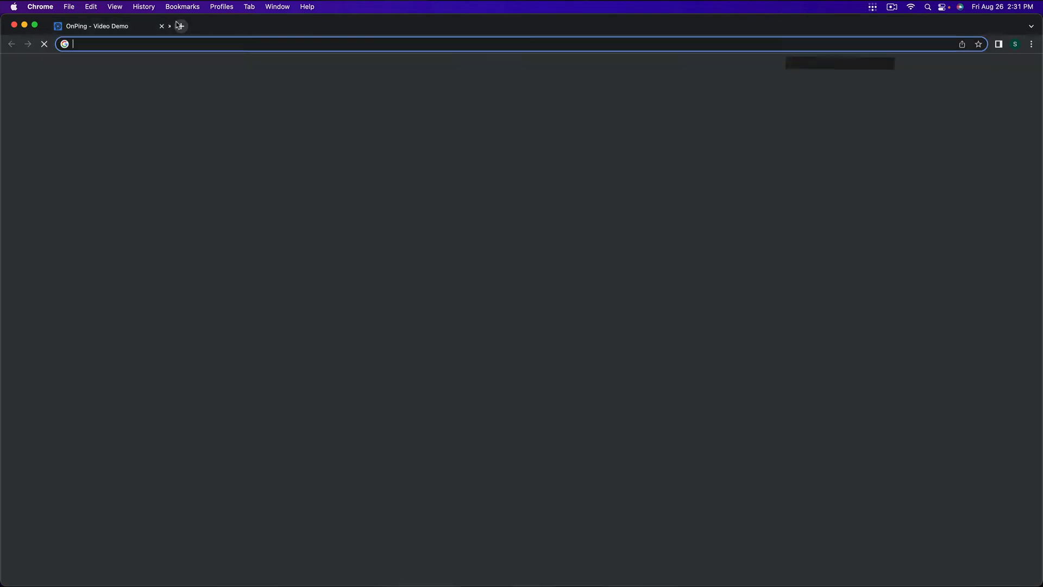
Step: Open 100.122.46.120:3031/hmi/primary in a new browser tab
left_click(181, 27)
right_click(183, 38)
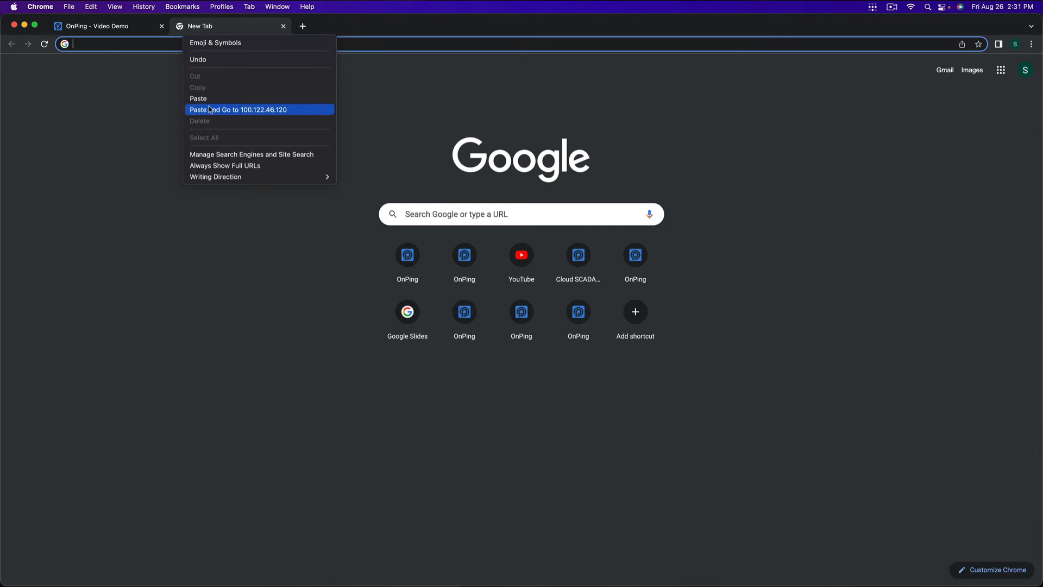
key("Return")
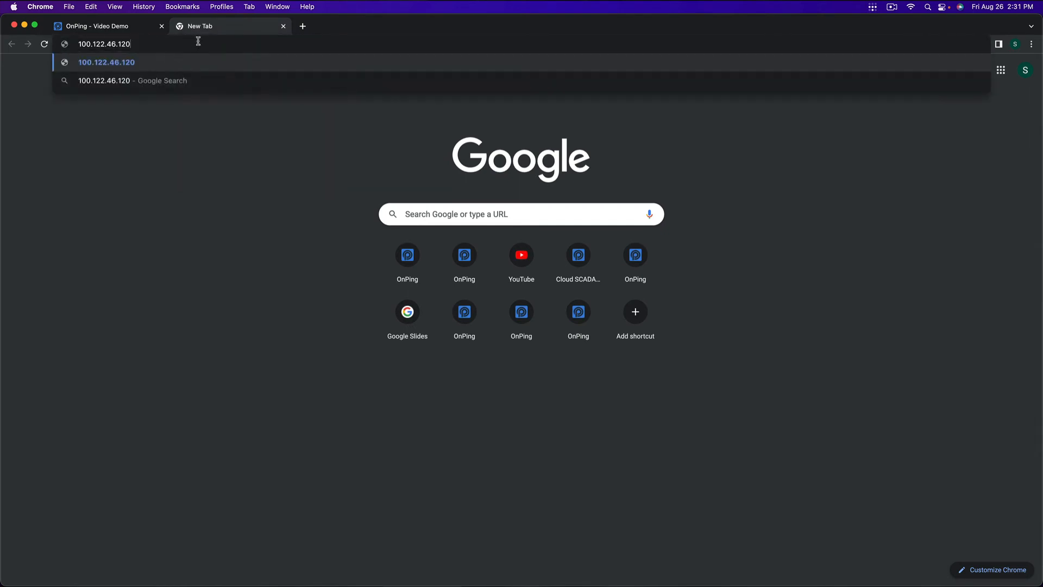
type(":3031/hmi/pr")
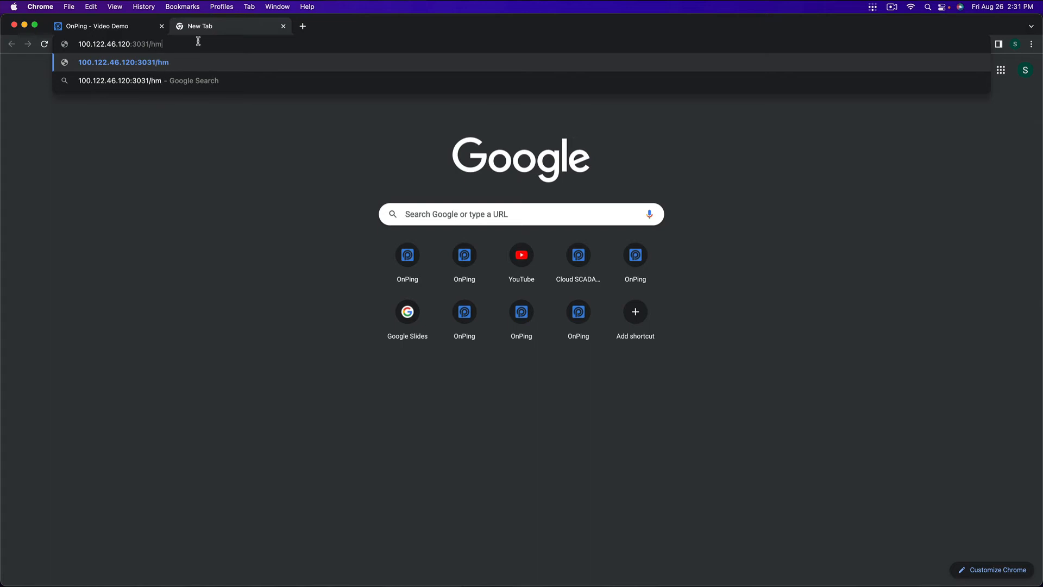
type("imary")
key("Return")
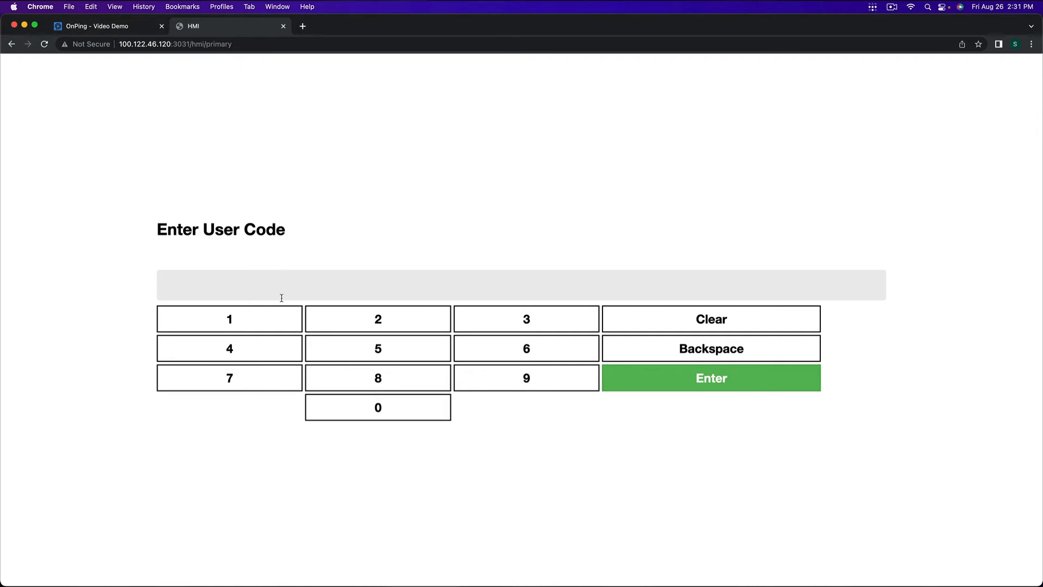
Step: Try to log in to the local HMI by entering the user code and the PIN code
left_click(228, 321)
left_click(228, 321)
left_click(229, 321)
left_click(228, 321)
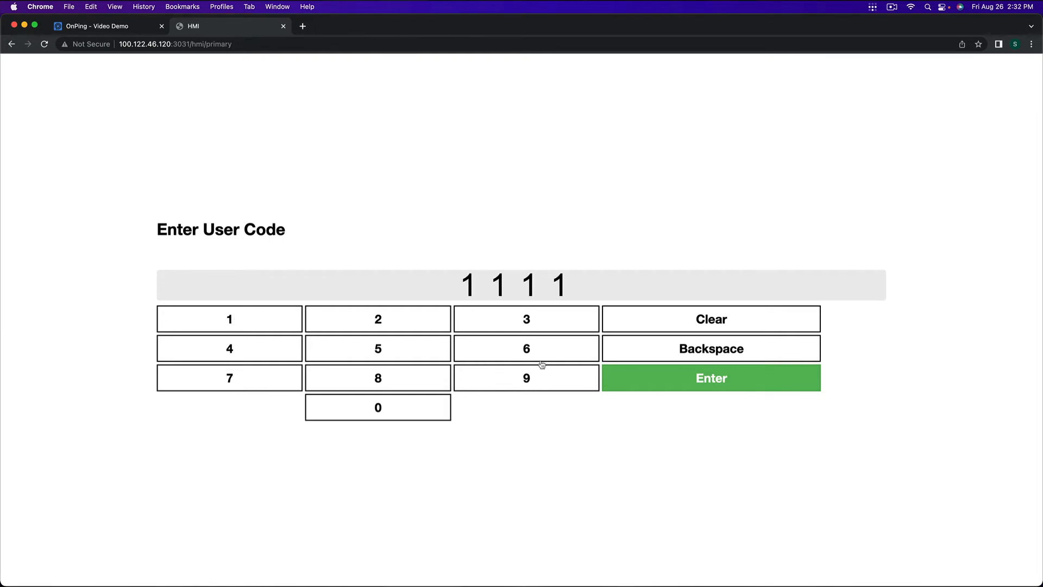
left_click(666, 379)
left_click(262, 326)
left_click(263, 326)
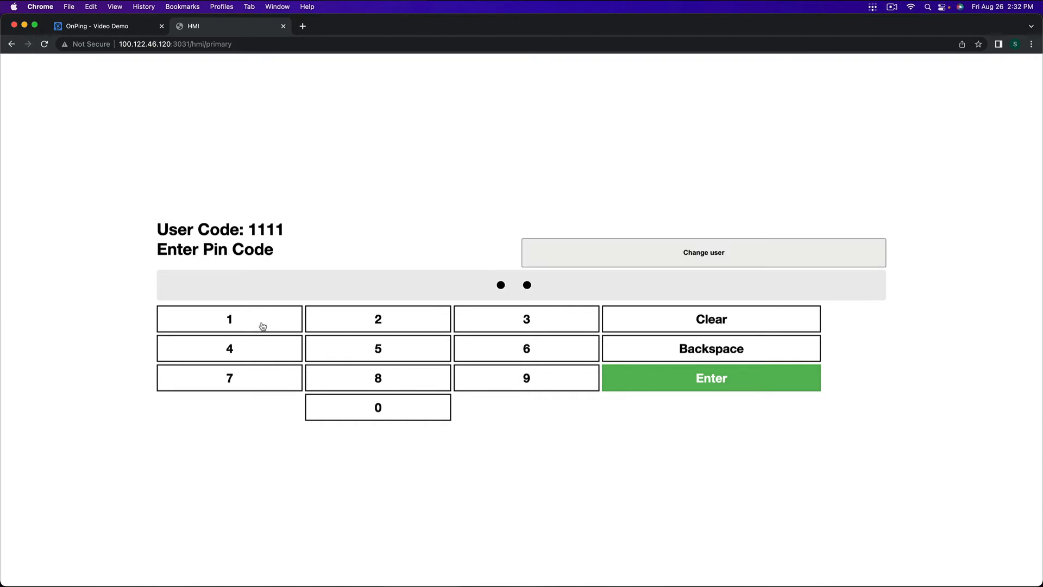
left_click(262, 326)
left_click(263, 326)
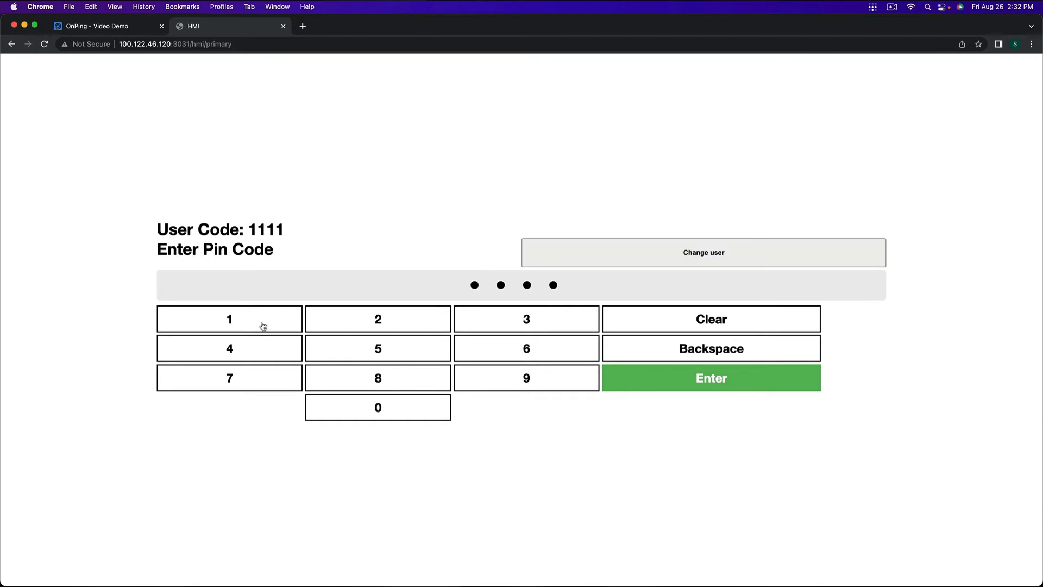
left_click(704, 376)
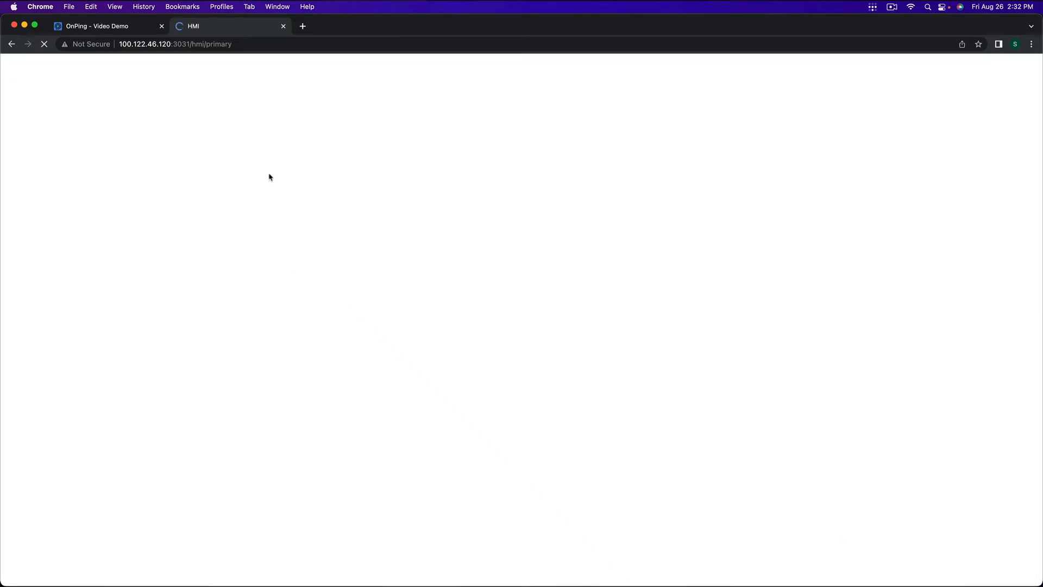
Step: Reload the local HMI and log in again with the user code and PIN code
left_click(257, 323)
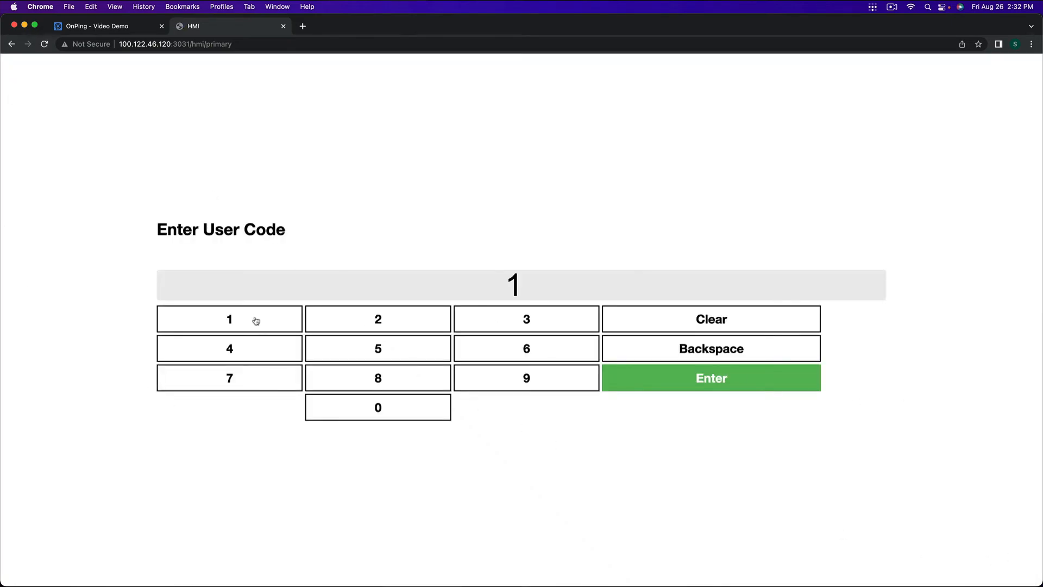
left_click(257, 323)
left_click(256, 323)
left_click(256, 323)
left_click(715, 375)
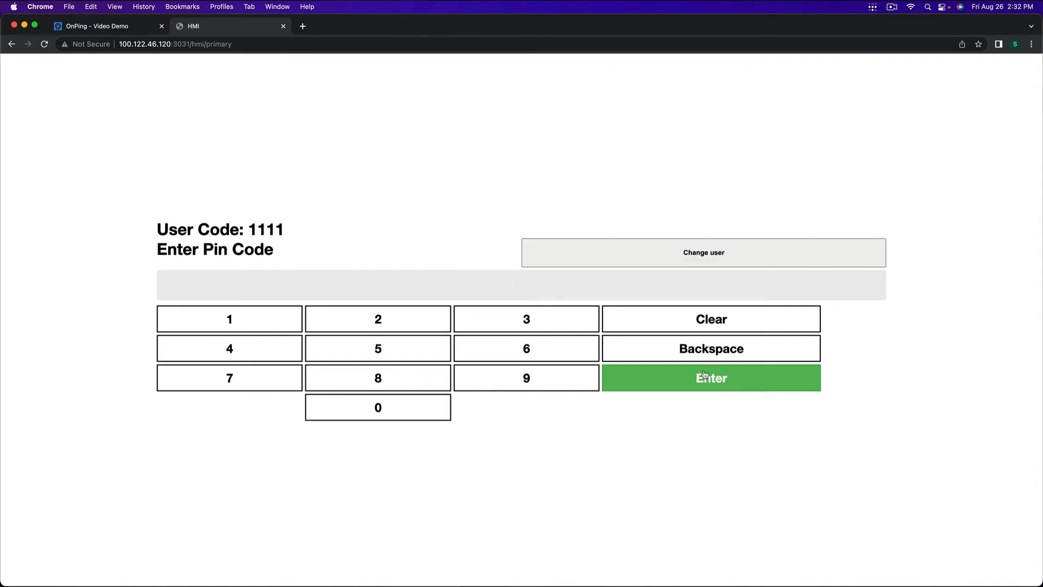
left_click(241, 323)
left_click(241, 323)
left_click(241, 323)
left_click(241, 323)
left_click(706, 378)
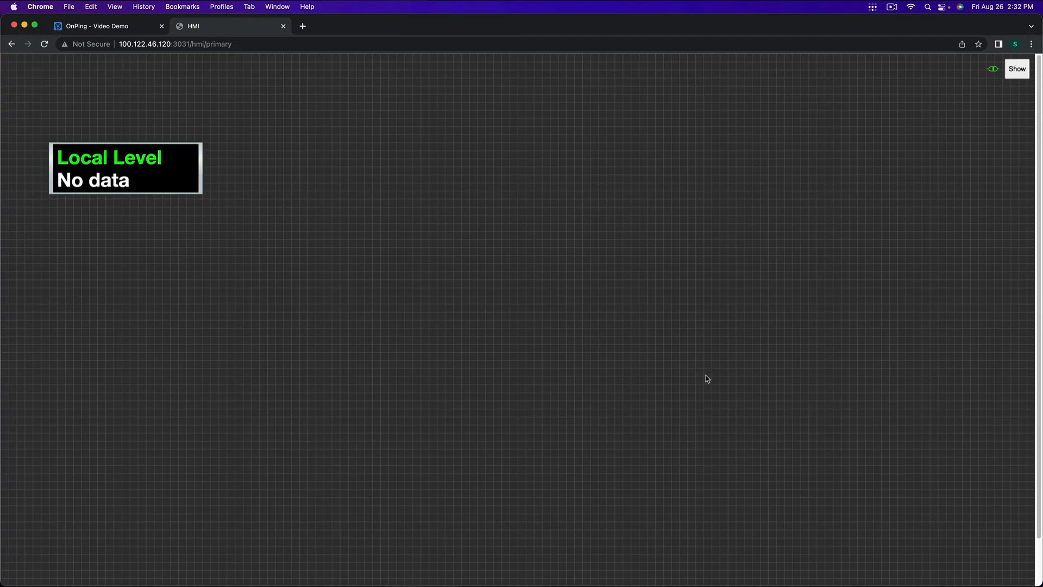
Step: Look over the loaded local HMI and compare its Local Level with xtss example on the Example Local HMI dashboard
scroll(712, 368, "down", 1)
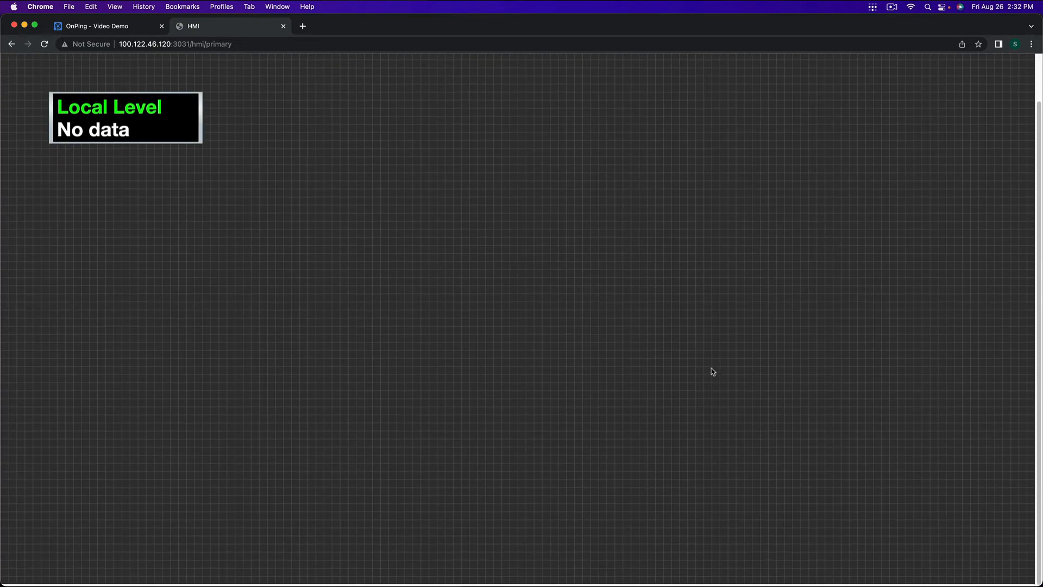
scroll(712, 367, "up", 1)
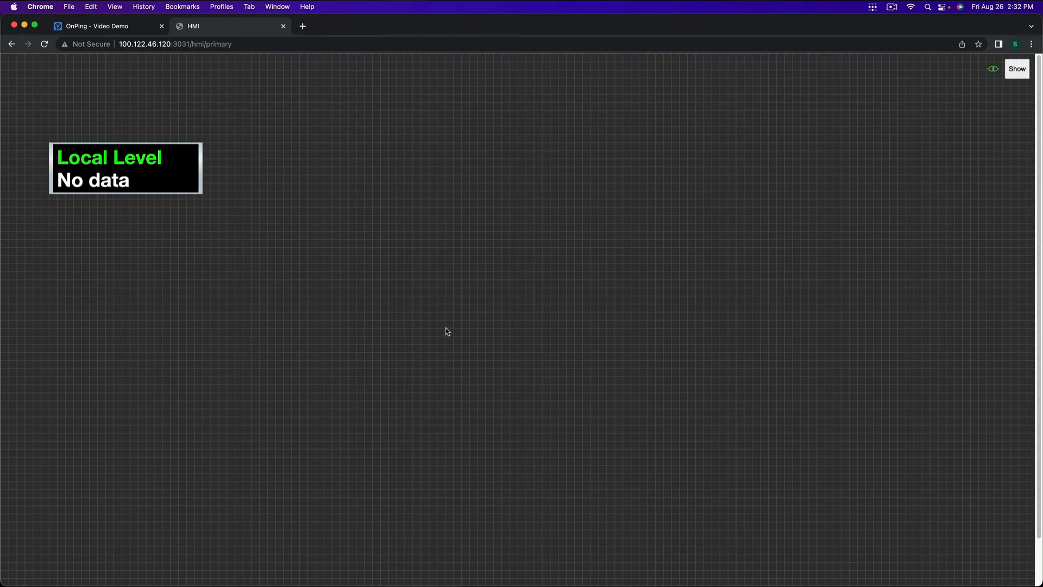
scroll(445, 331, "down", 1)
scroll(444, 333, "up", 1)
left_click(118, 25)
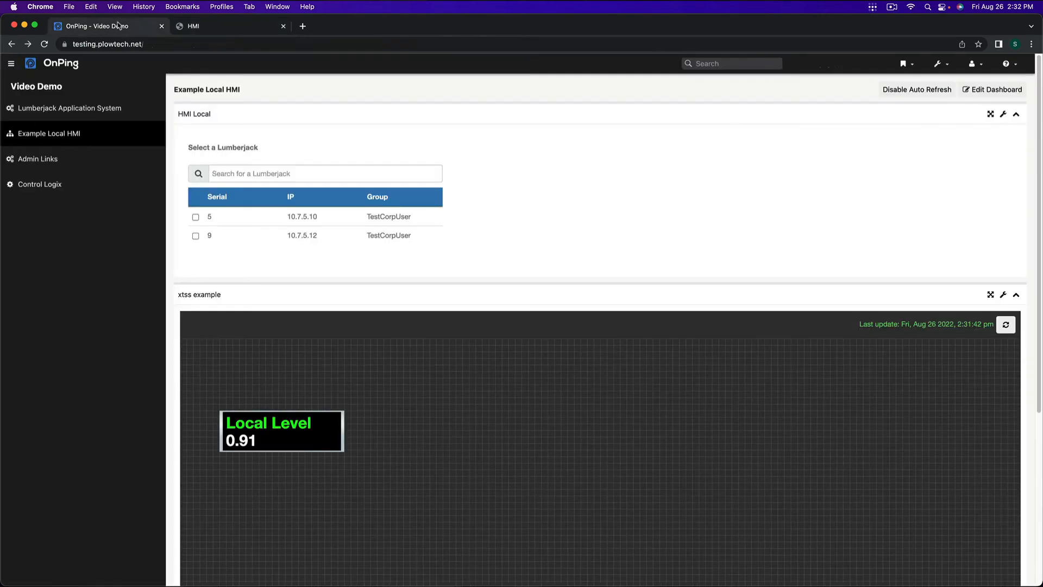
left_click(68, 164)
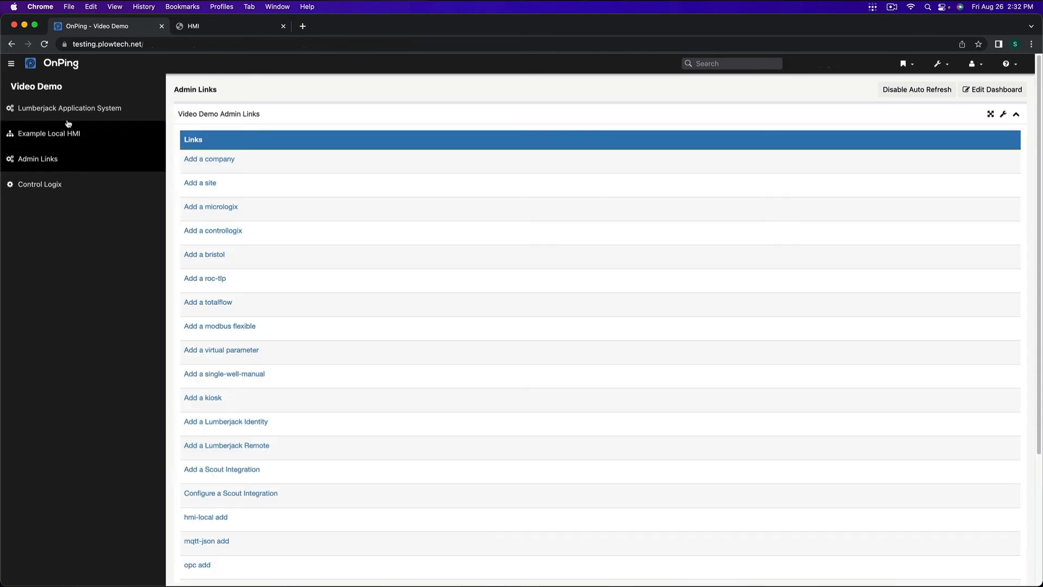
left_click(70, 133)
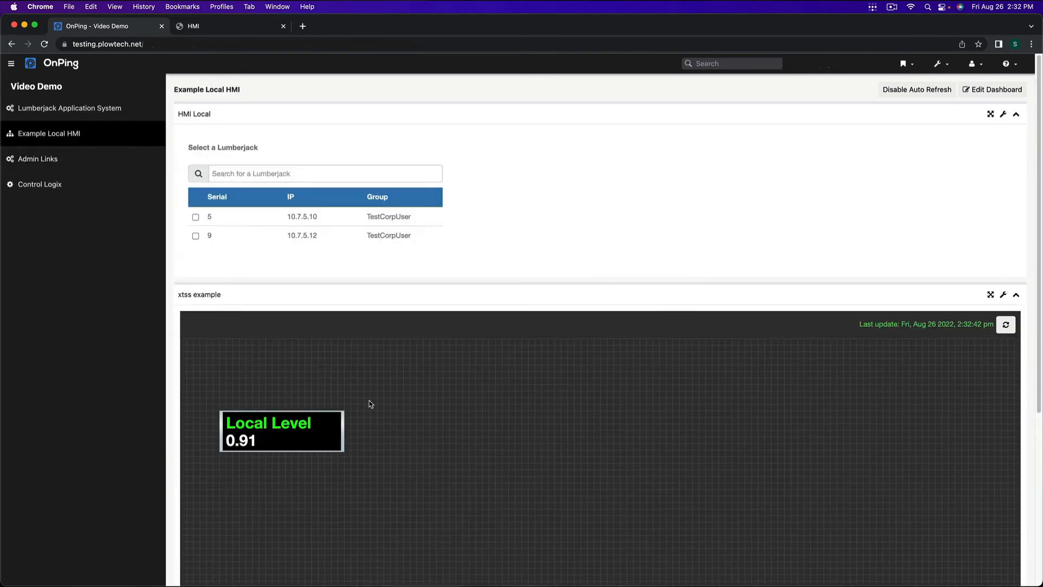
Step: Open the Local Level reading of xtss example in Data Analysis and check which location its parameter belongs to
left_click(245, 445)
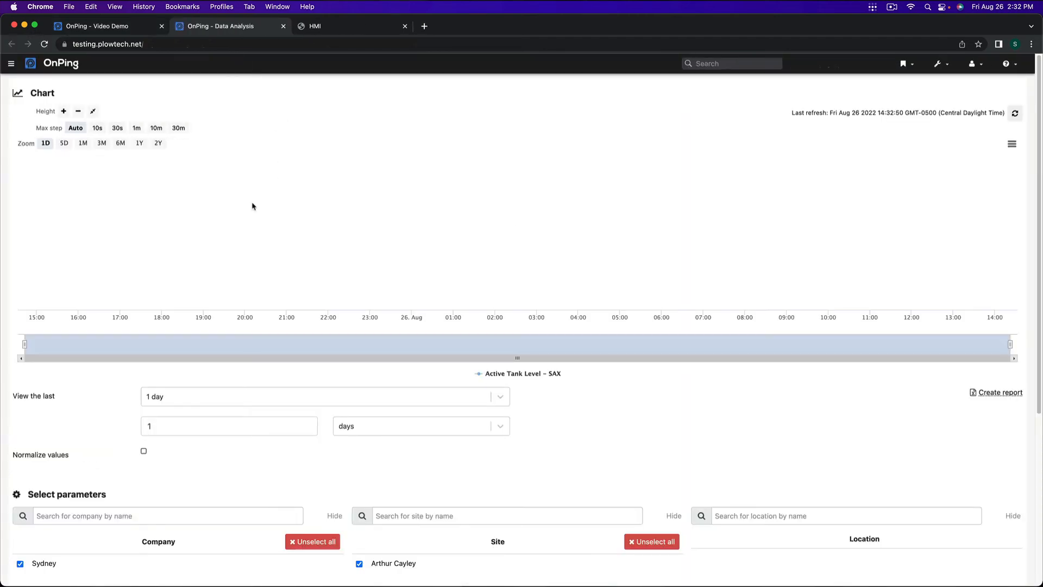
scroll(725, 453, "down", 2)
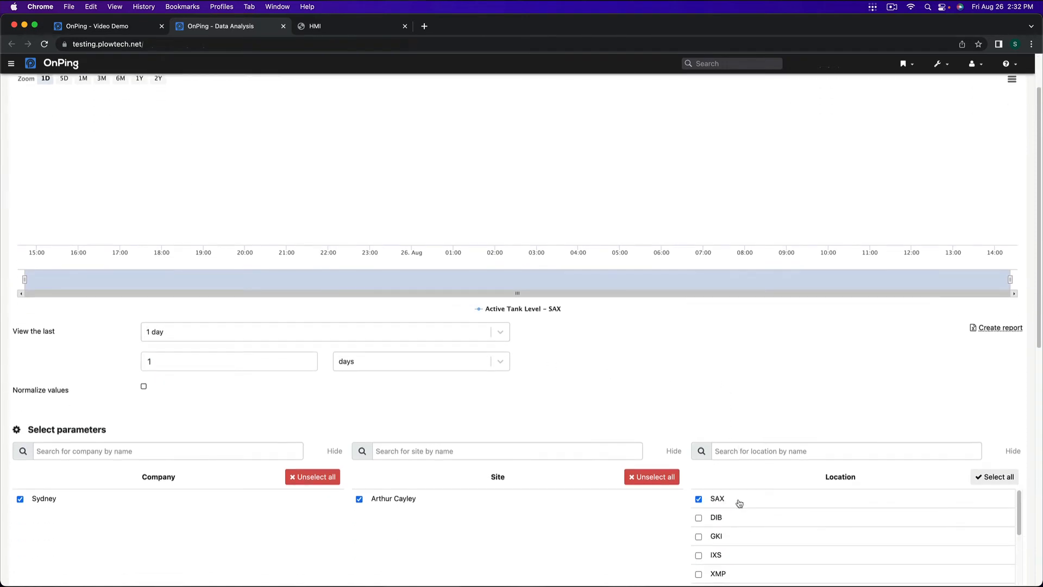
scroll(565, 523, "down", 4)
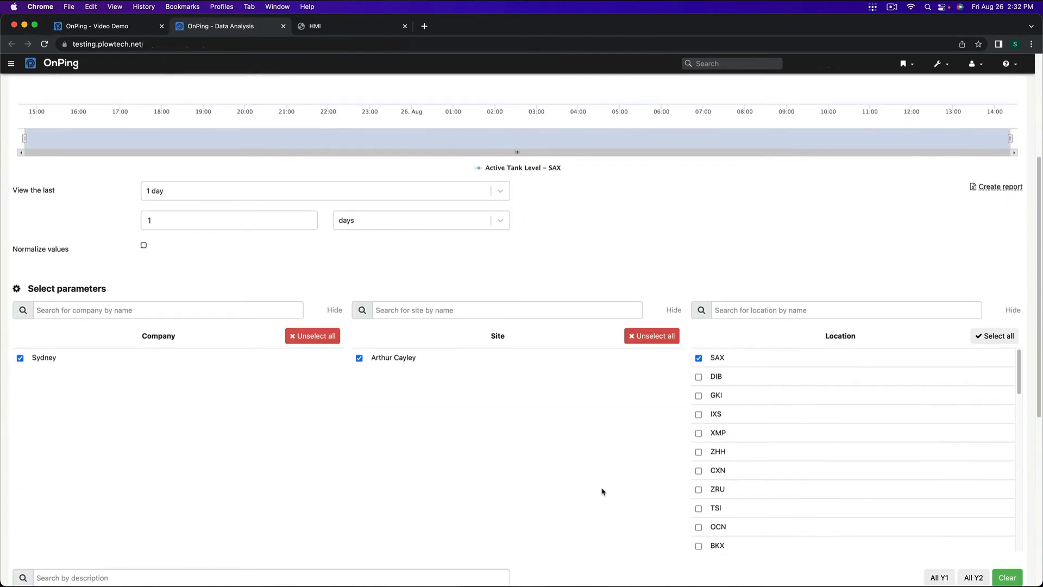
scroll(277, 405, "up", 4)
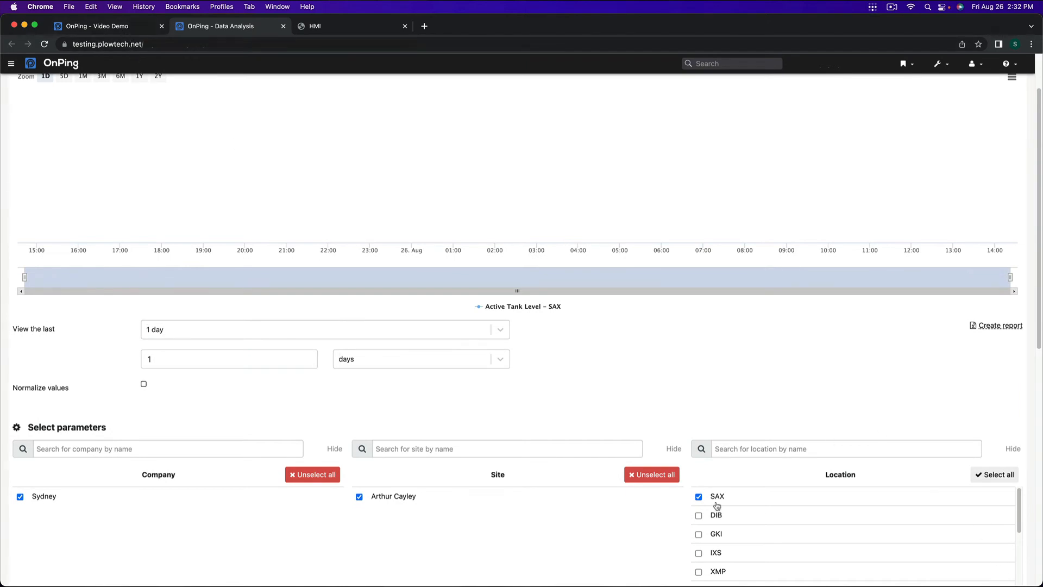
Step: Return to the Example Local HMI dashboard and copy the IP 10.7.5.12 of the Lumberjack with serial 9
left_click(92, 26)
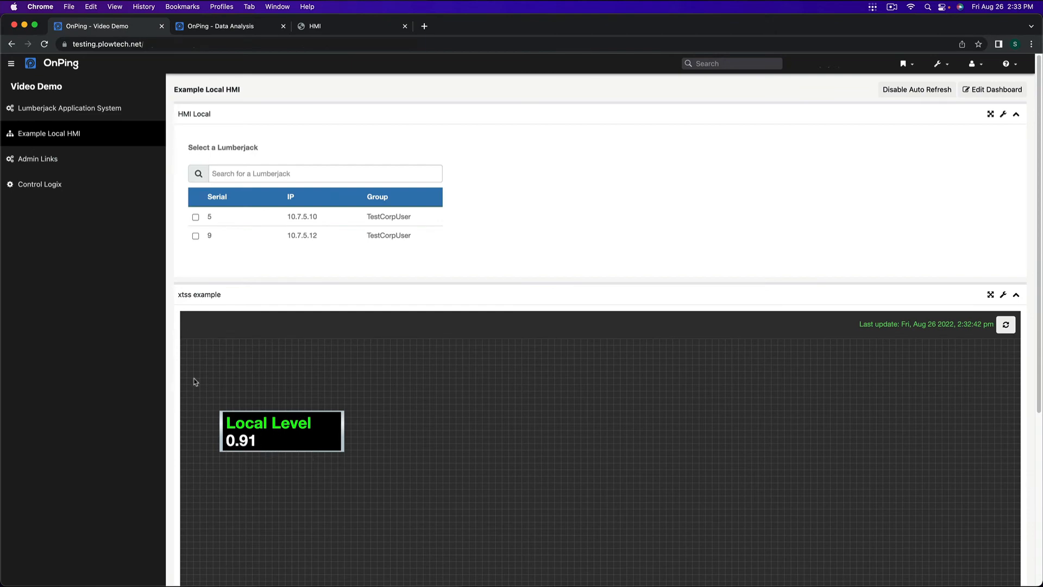
left_click_drag(286, 237, 321, 237)
right_click(311, 238)
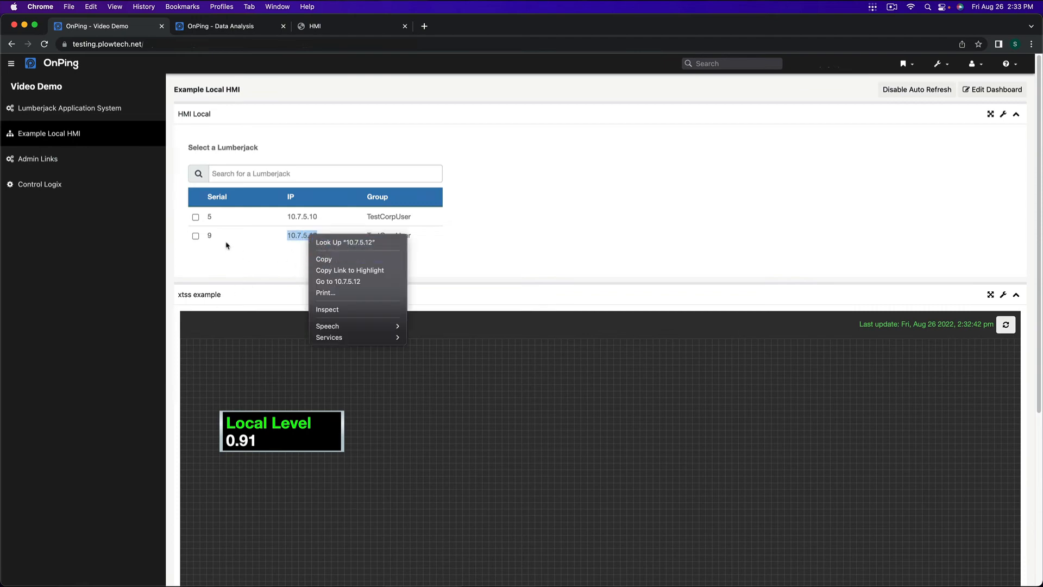
left_click(314, 259)
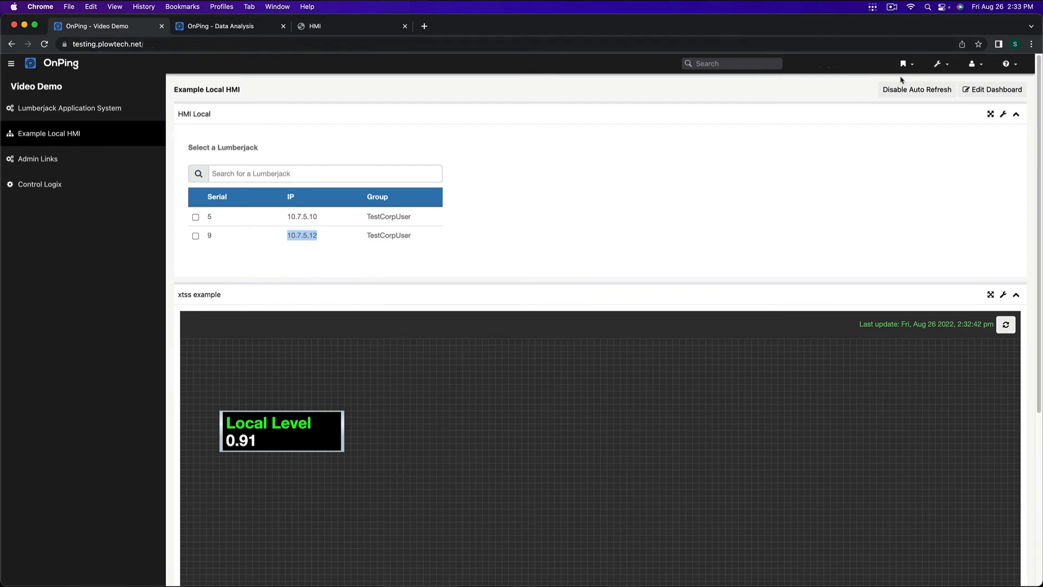
Step: Open Control Parameters, search the Lumberjacks for 10.7.5.12, and load the control parameters of serial 9
left_click(938, 64)
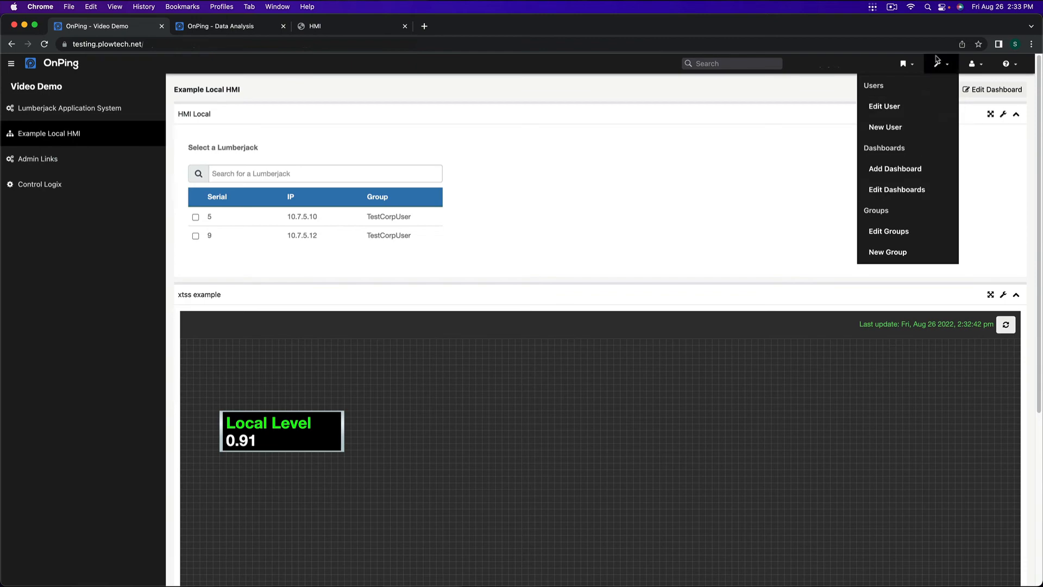
left_click(903, 63)
left_click(866, 188)
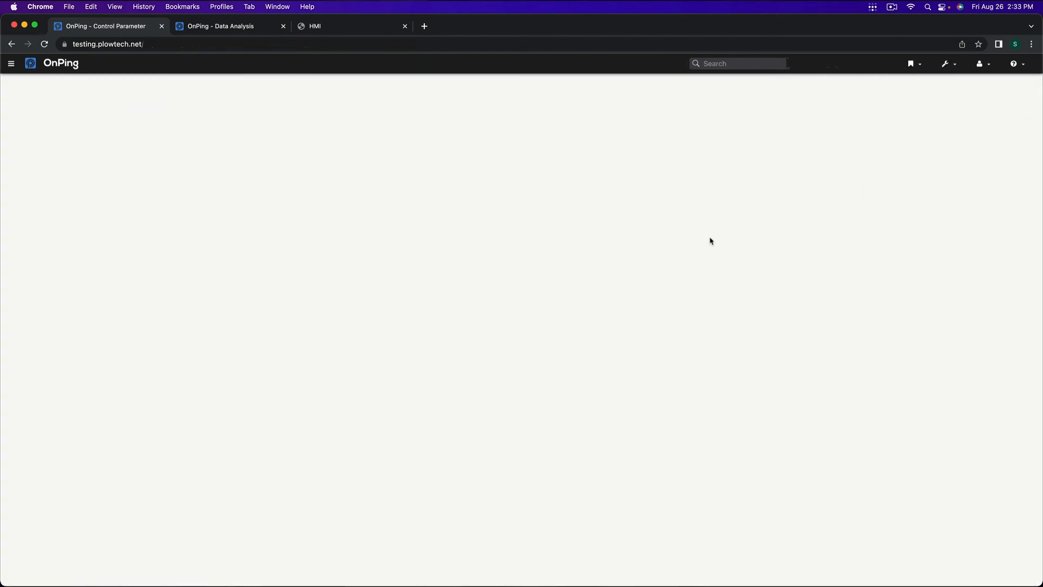
right_click(154, 106)
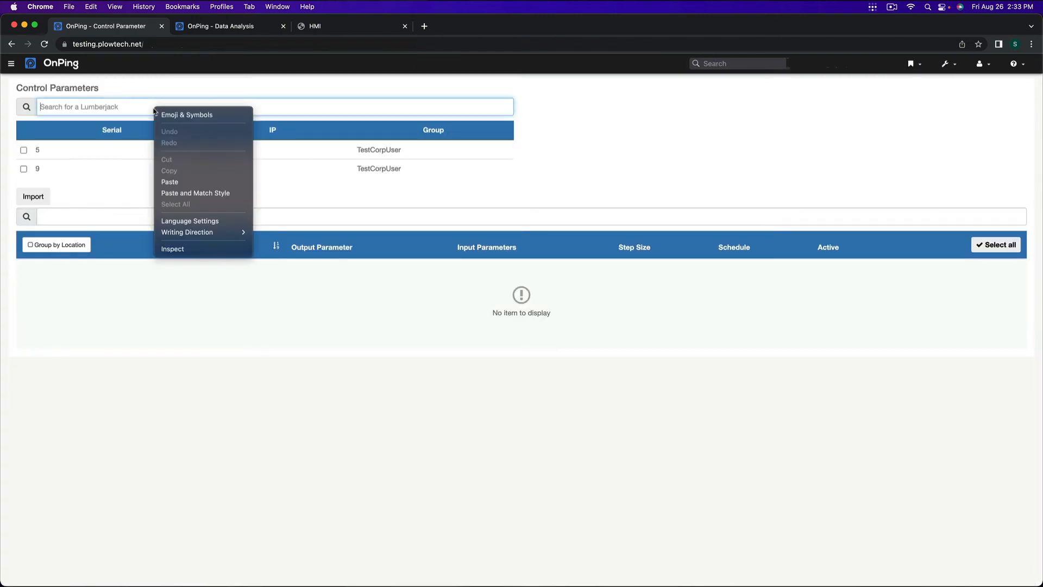
left_click(175, 182)
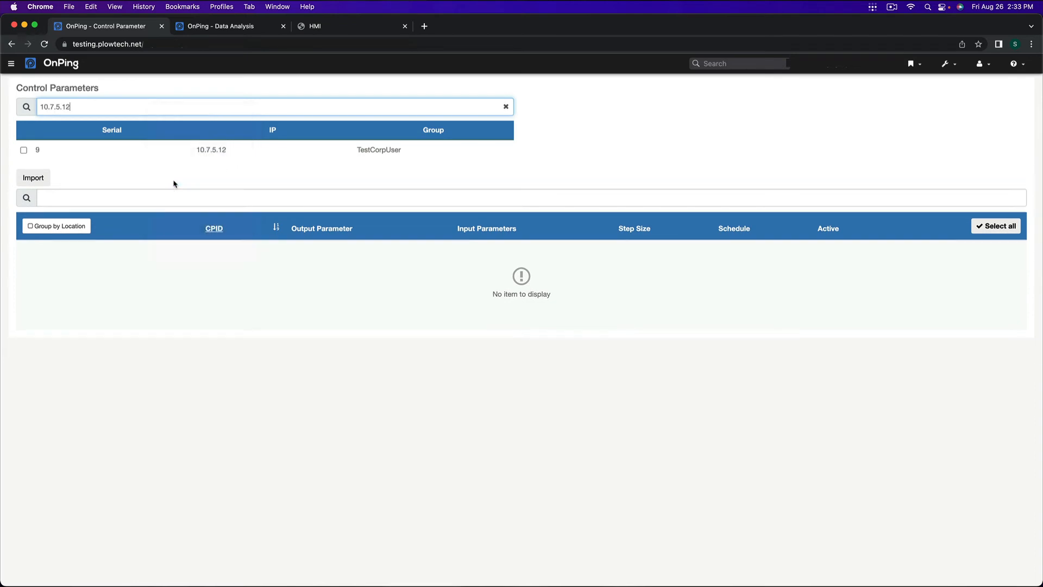
left_click(74, 149)
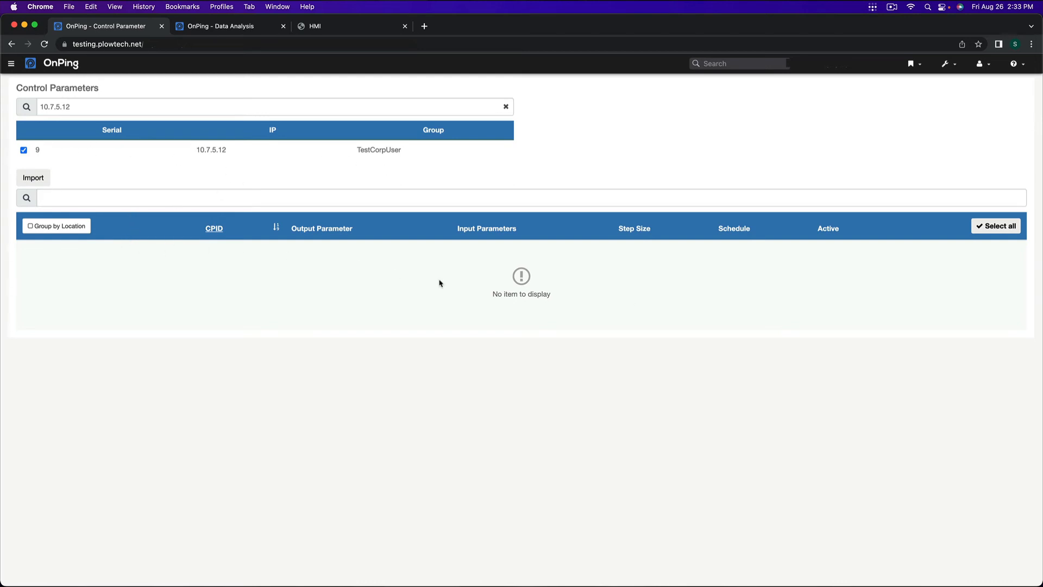
left_click(37, 153)
left_click(36, 153)
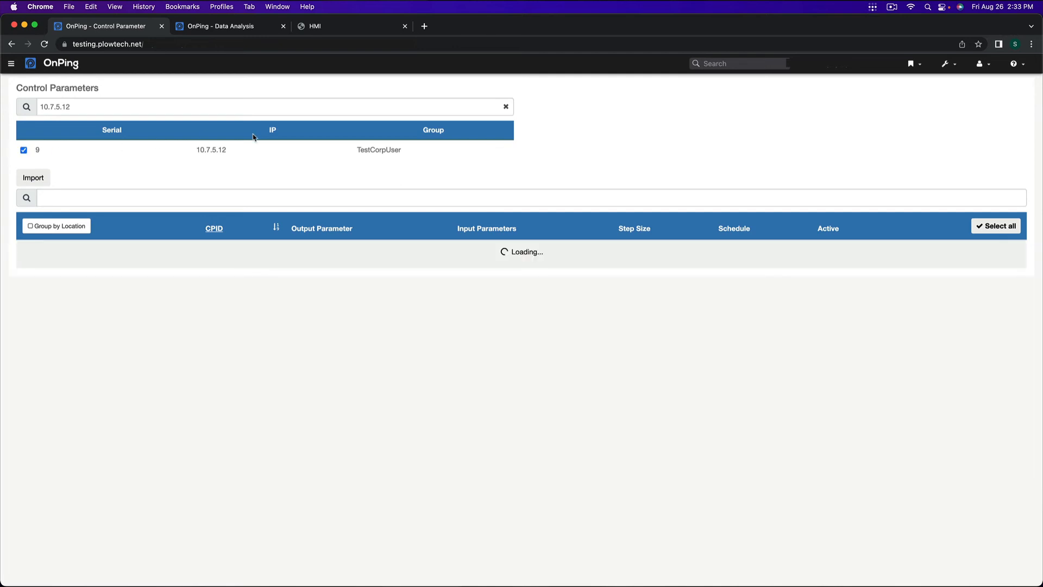
Step: Go back to the Video Demo dashboards and open Add a single-well-manual from the Admin Links
left_click(45, 46)
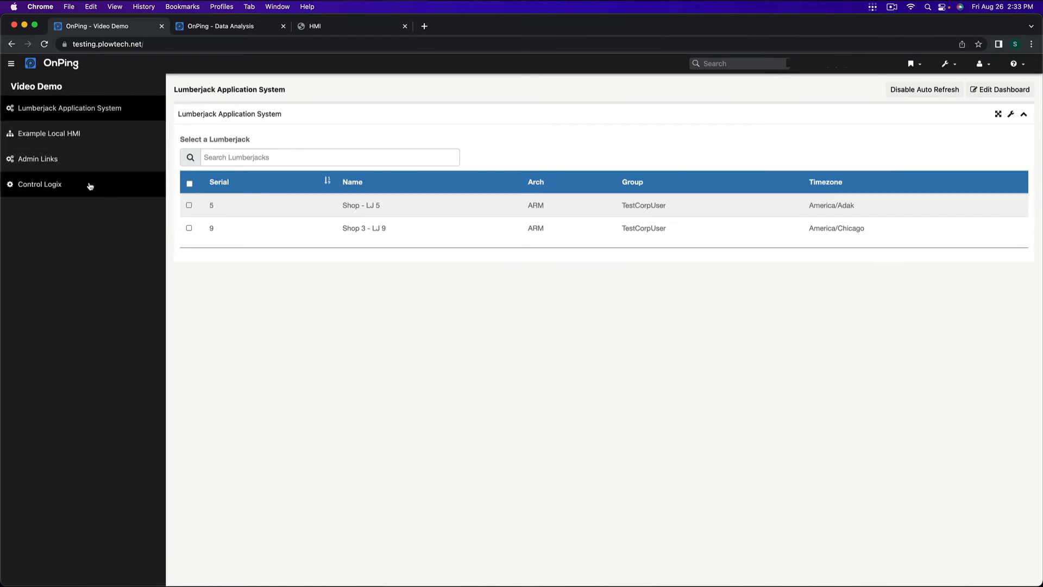
left_click(67, 136)
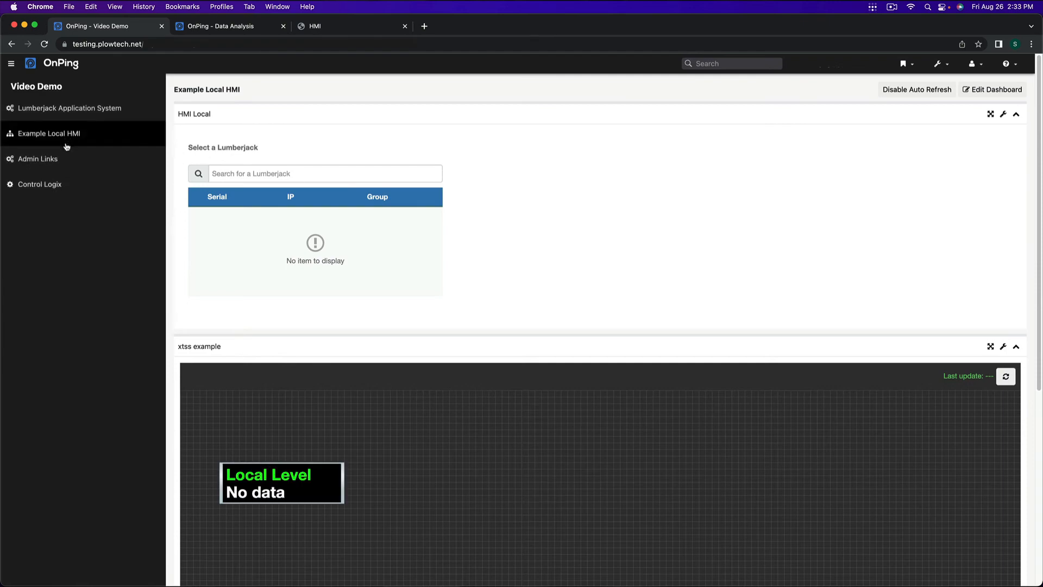
left_click(69, 107)
left_click(65, 158)
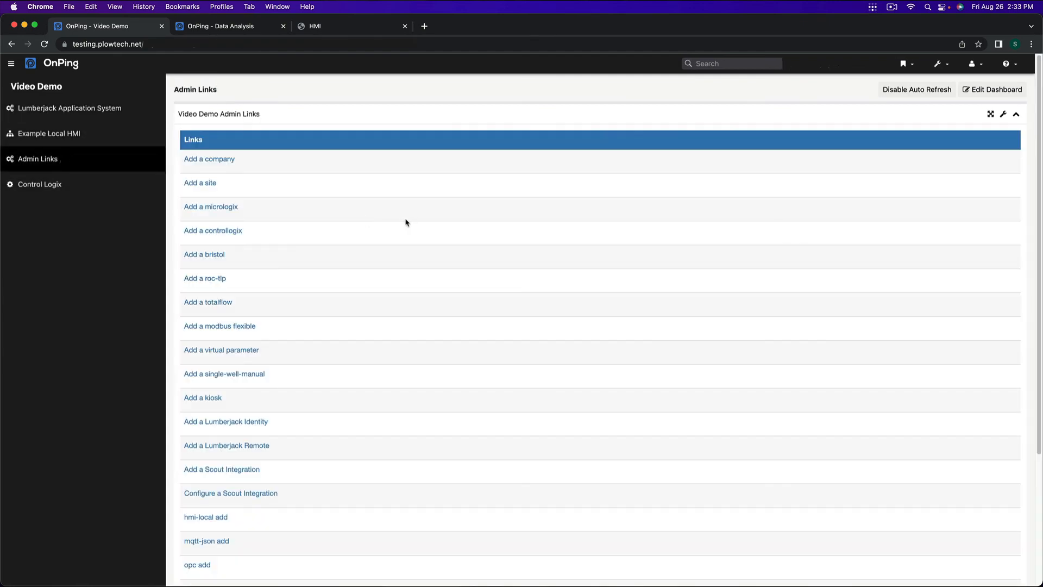
left_click(236, 377)
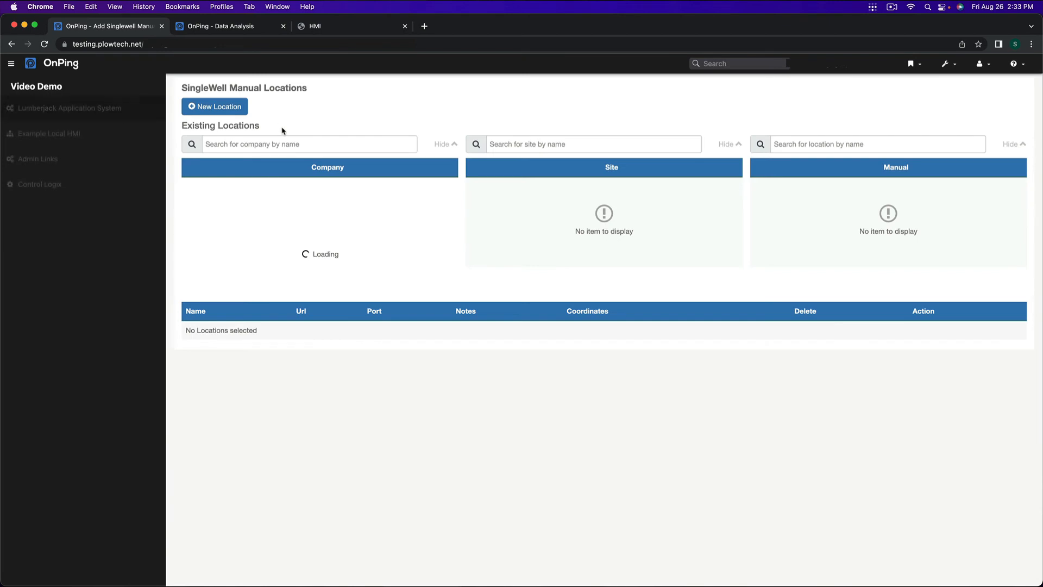
left_click(232, 108)
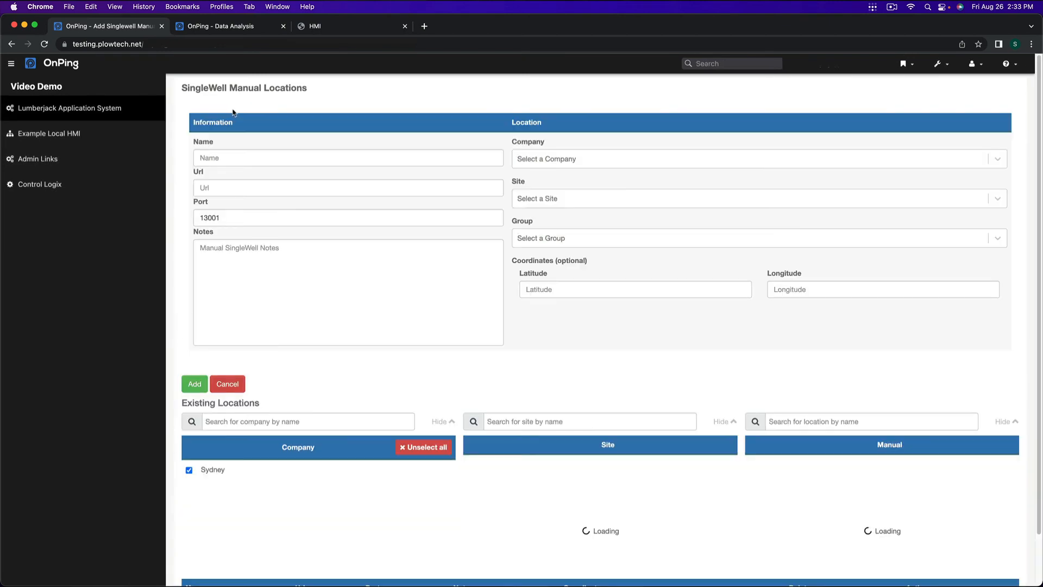
Step: Name the new manual location Data for Local HMI and set its URL to the copied IP 10.7.5.12
left_click(285, 157)
type("Data for Local HMI")
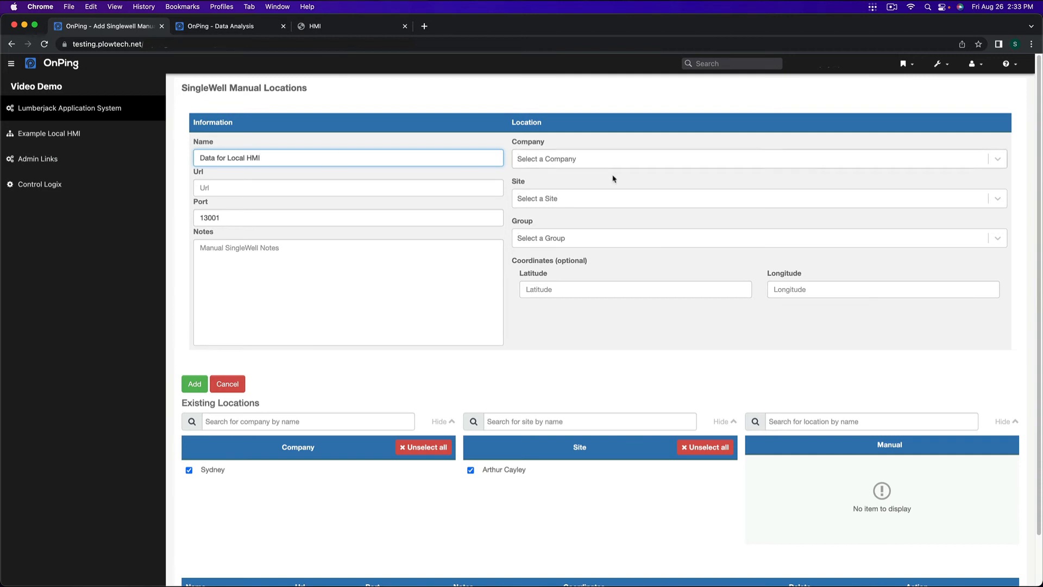
left_click(405, 194)
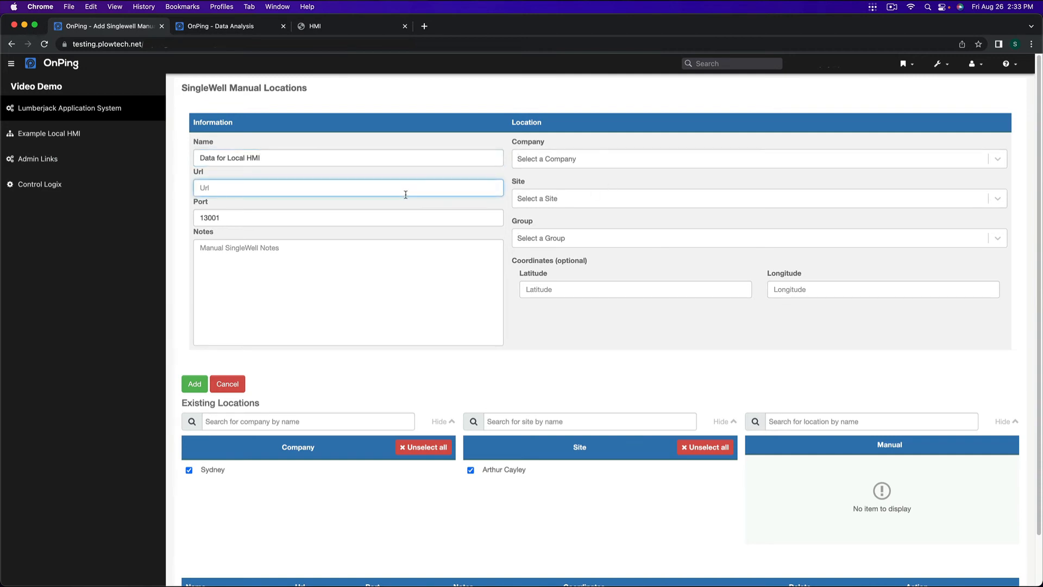
key("super+v")
Step: Assign the location to company Sydney, site Arthur Cayley and group TestCorpUser, and add it
left_click(570, 159)
left_click(566, 184)
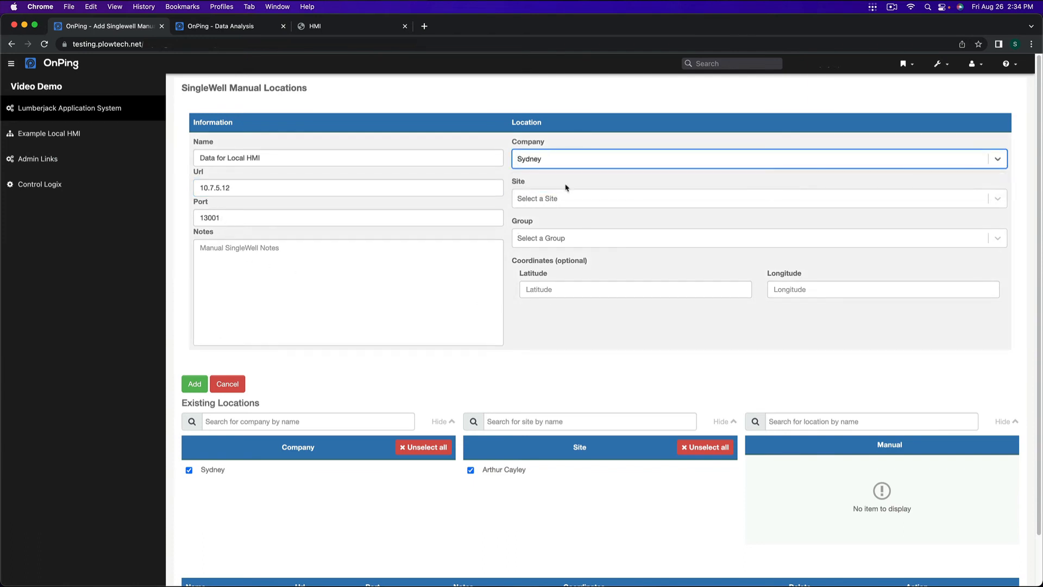
left_click(570, 198)
left_click(590, 223)
left_click(588, 237)
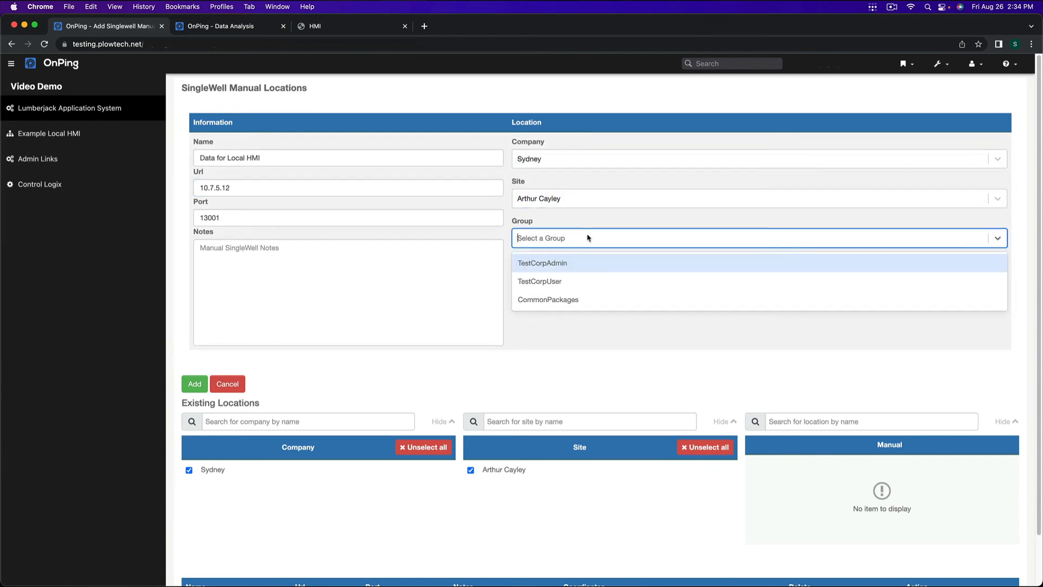
left_click(581, 282)
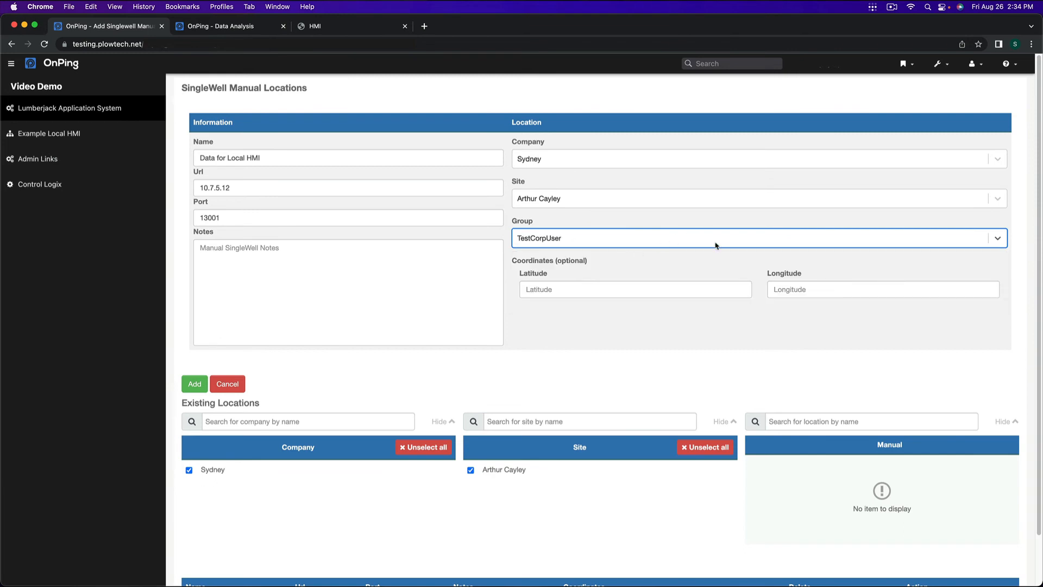
left_click(194, 386)
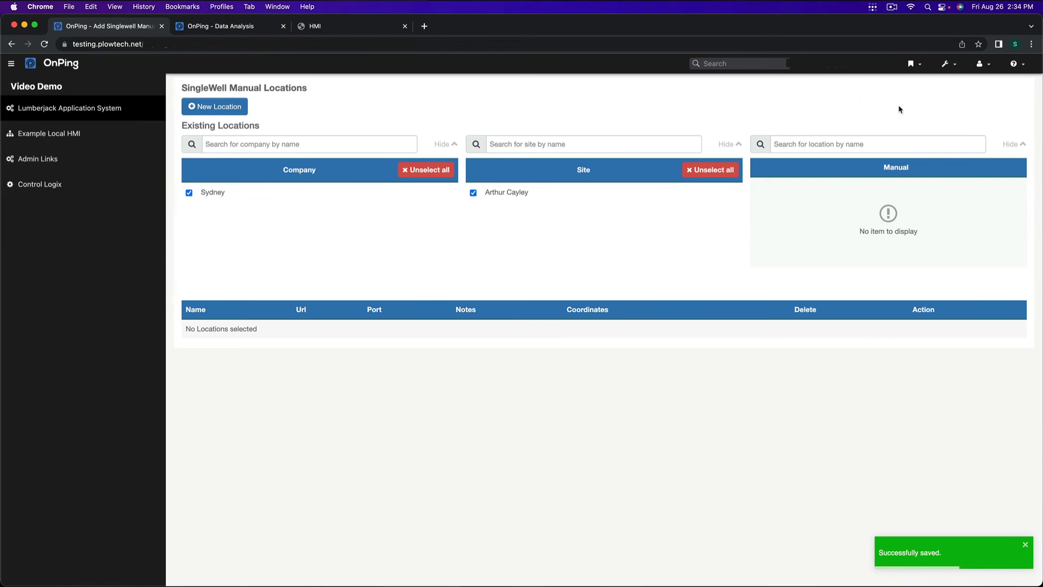
Step: Add a Manual controller widget to the Control Logix dashboard and save the dashboard
left_click(74, 185)
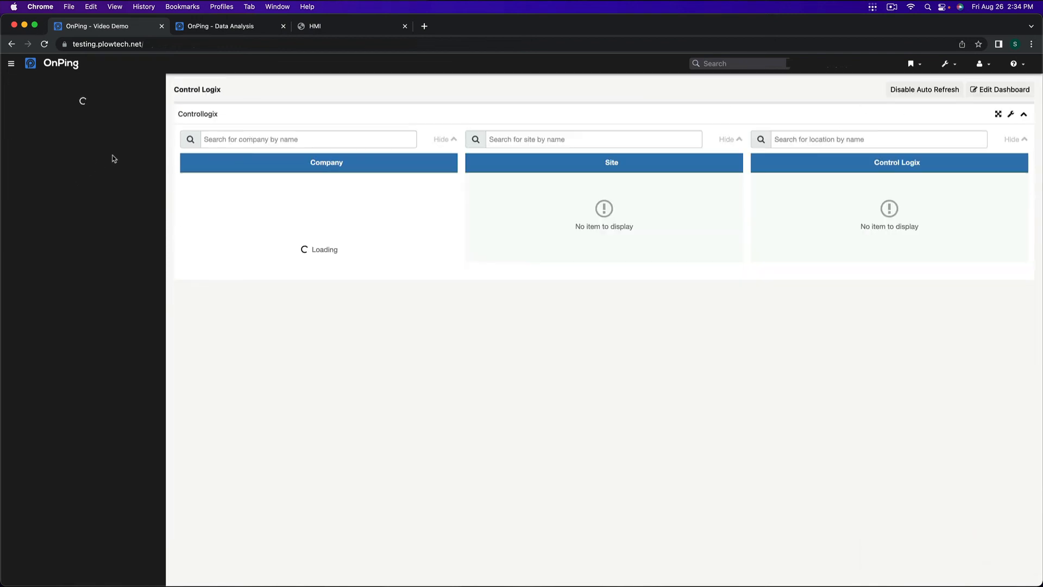
left_click(998, 94)
left_click(996, 92)
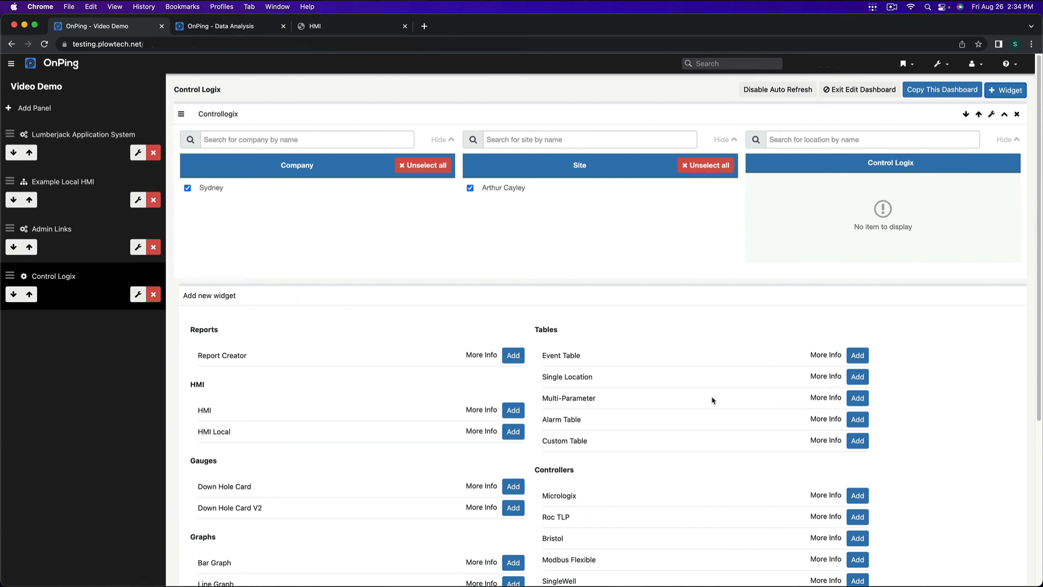
scroll(420, 444, "down", 5)
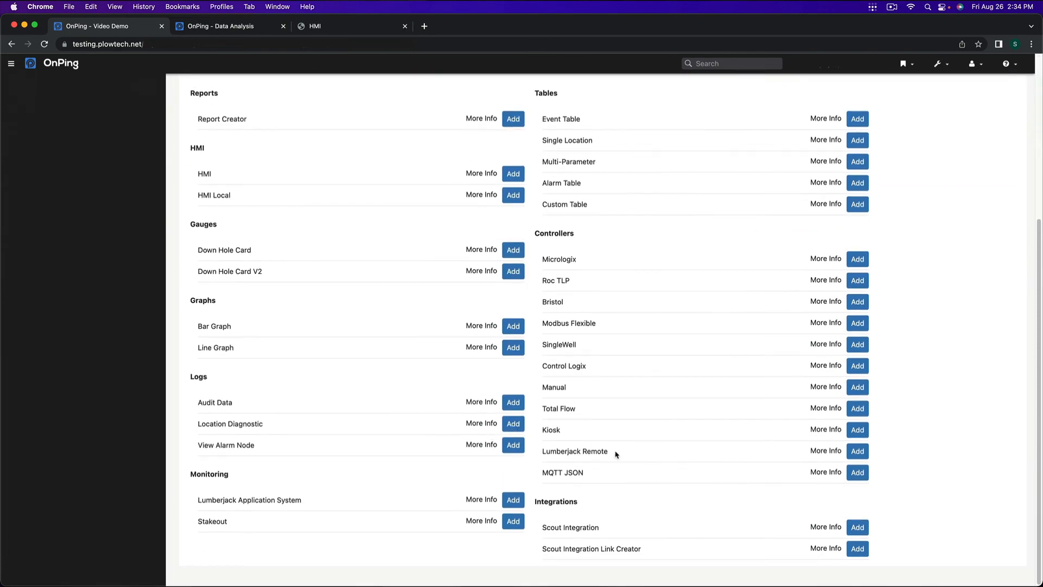
left_click(862, 387)
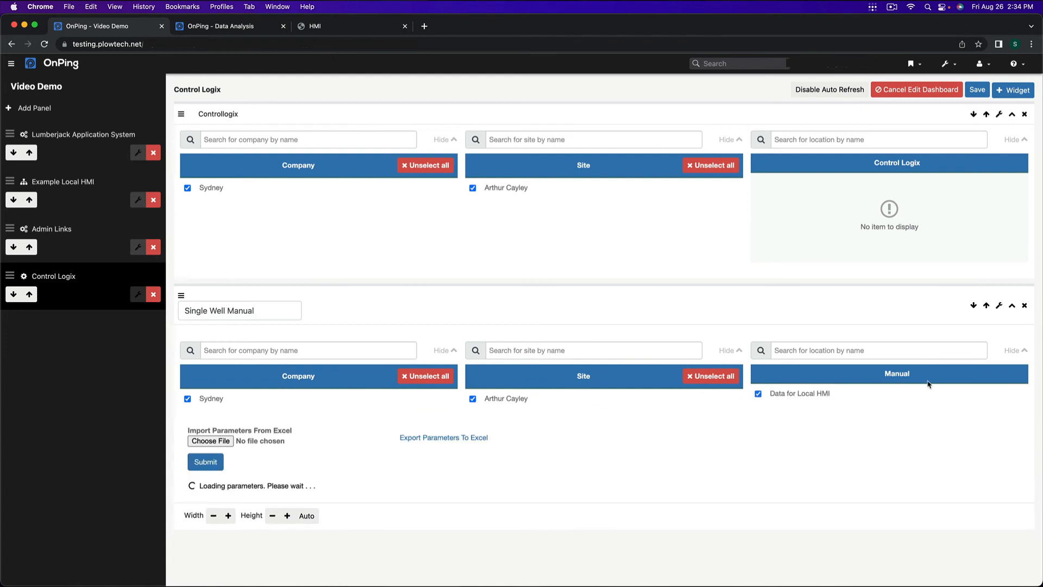
scroll(353, 464, "down", 2)
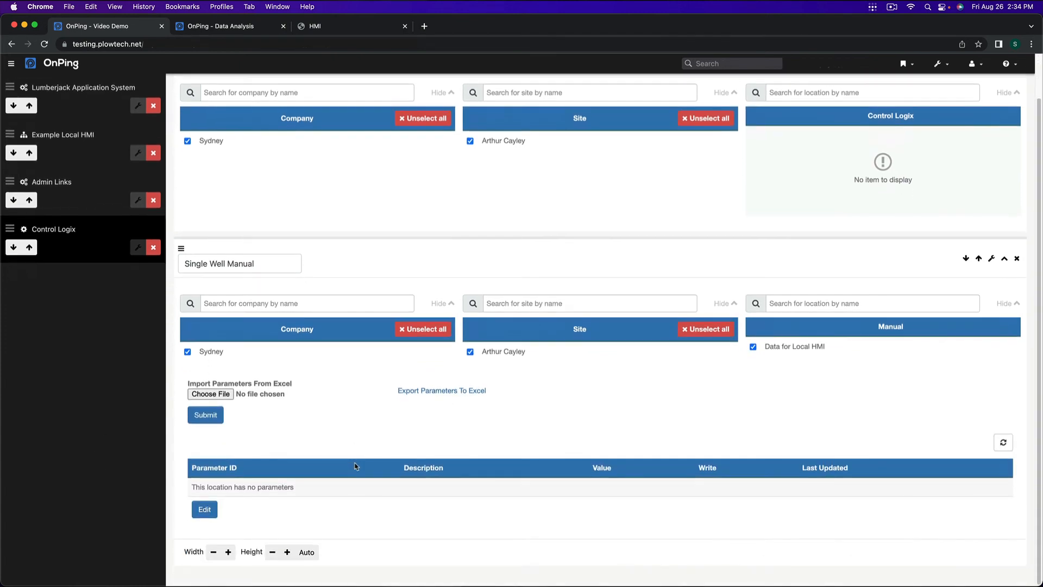
scroll(342, 475, "up", 2)
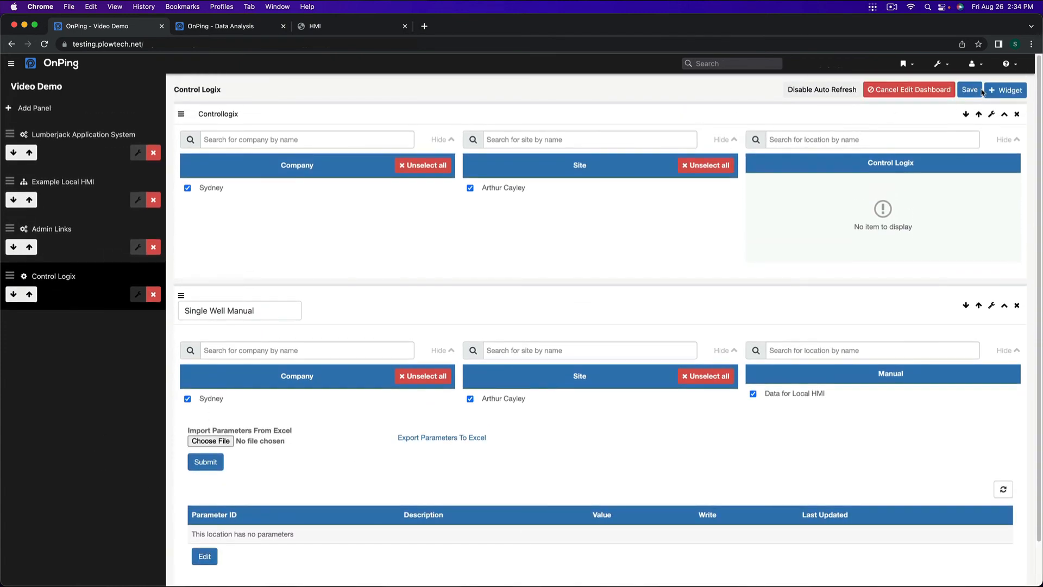
left_click(971, 90)
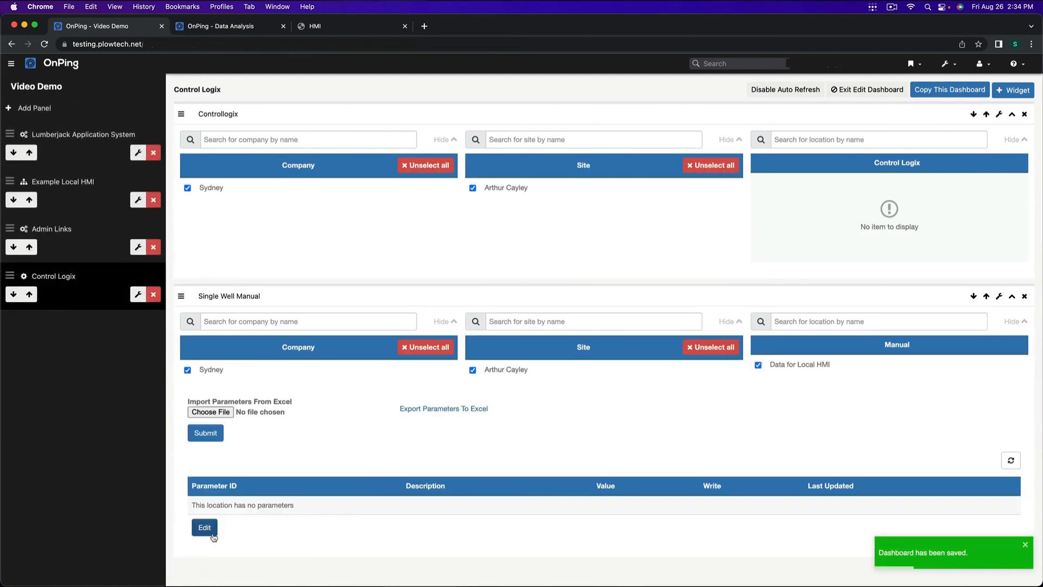
Step: Add parameter 1 described as Parameter for Local HMI with value 12.0 to Data for Local HMI, and save it
left_click(206, 528)
left_click(228, 514)
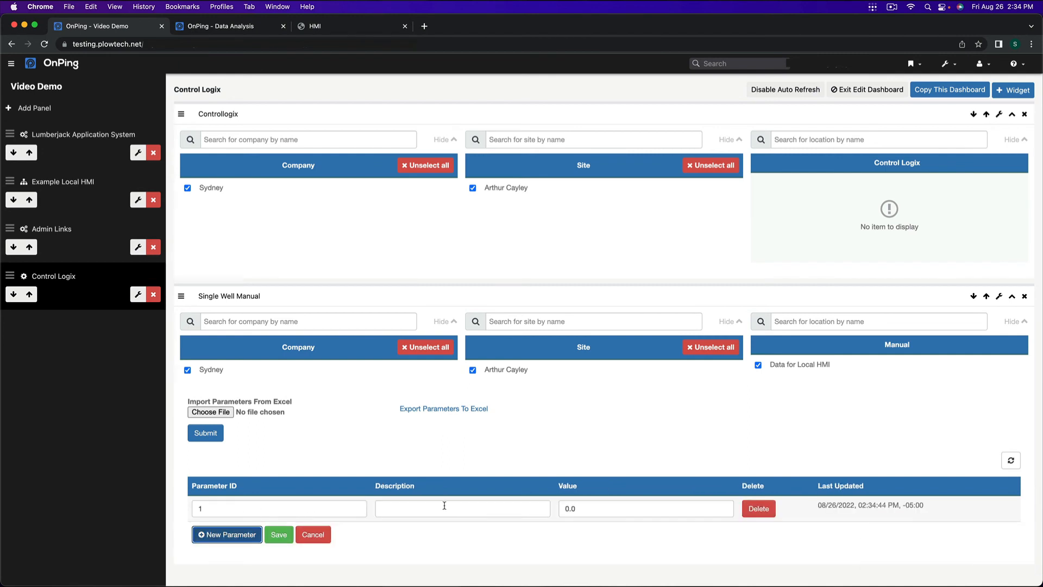
left_click(444, 505)
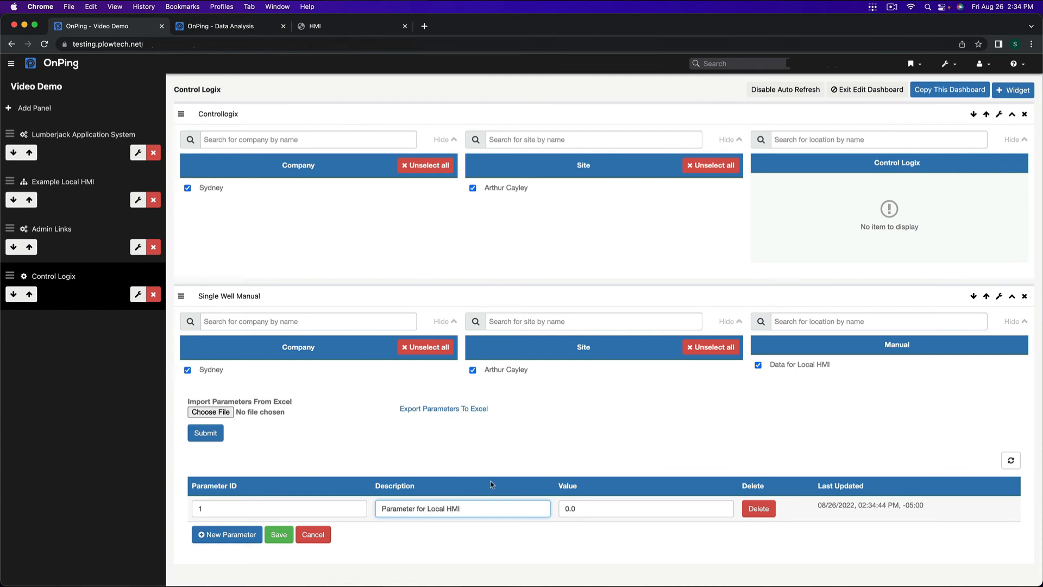
left_click(683, 508)
double_click(682, 508)
type("12")
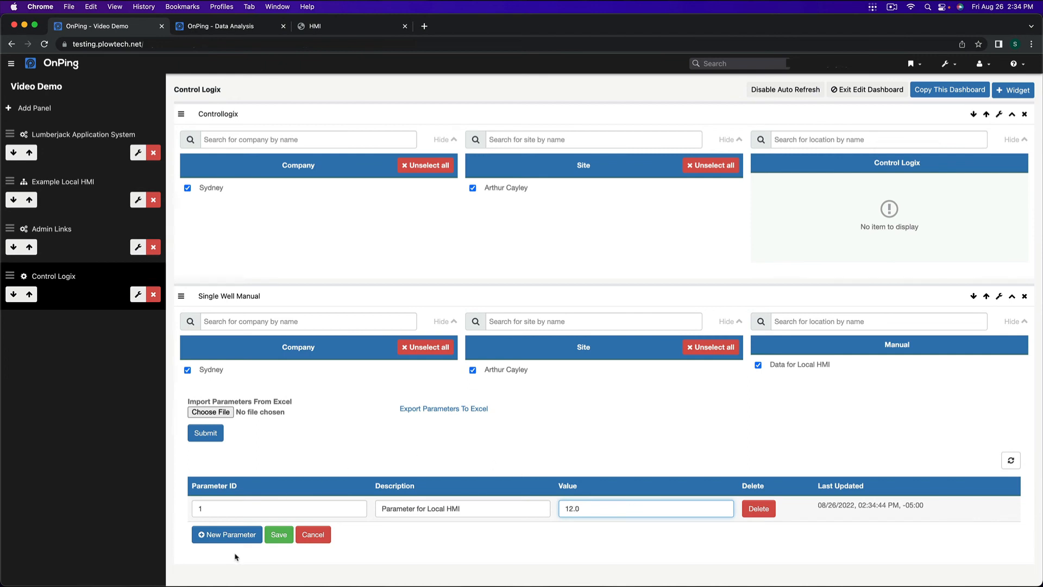
left_click(279, 535)
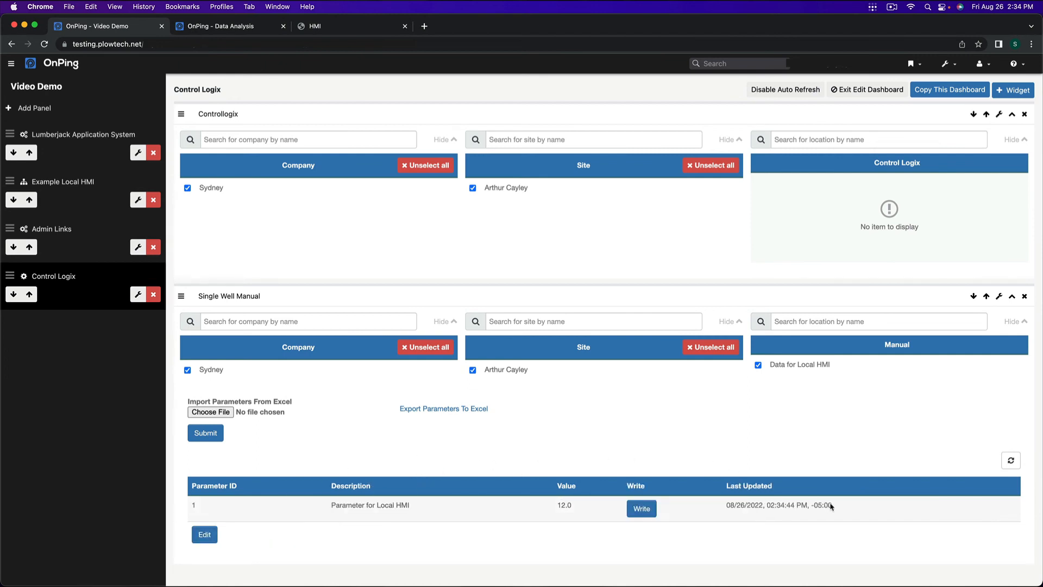
Step: Write the value 13.0 to Parameter for Local HMI
left_click(641, 508)
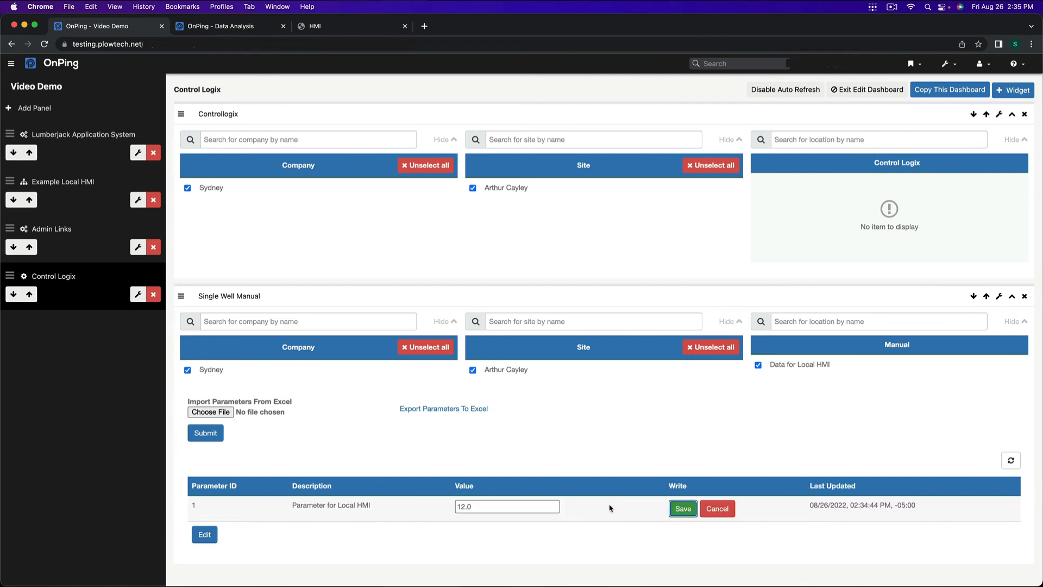
double_click(468, 506)
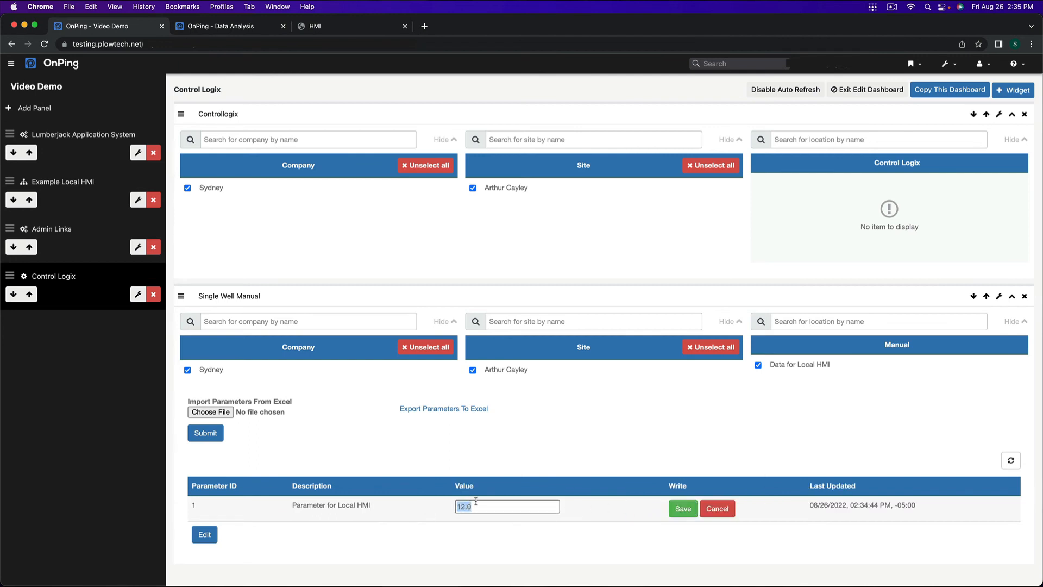
type("13")
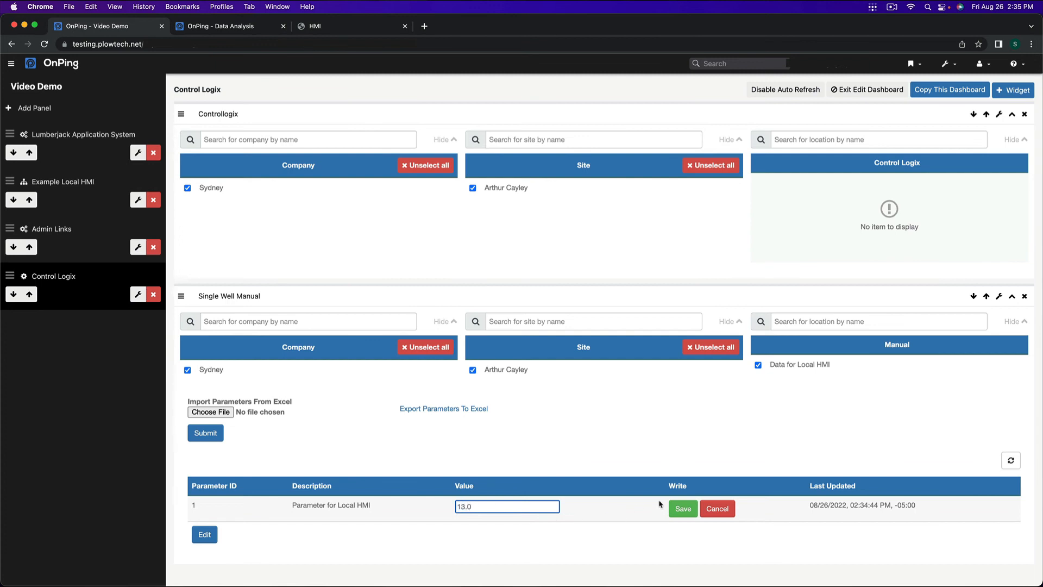
left_click(680, 508)
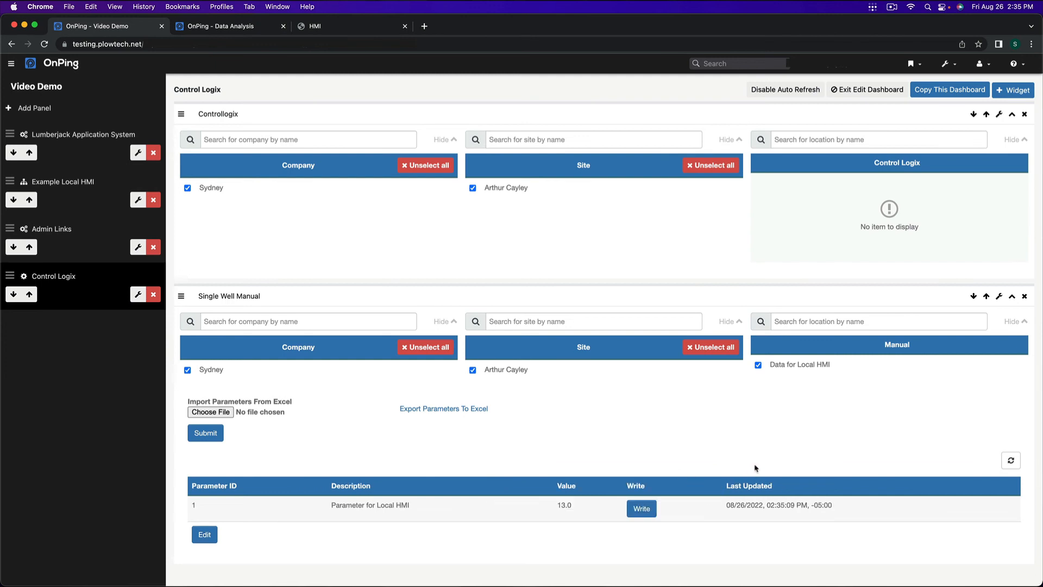
Step: Edit xtss example on the Example Local HMI dashboard and open the parameter selection of its Local Level indicator
left_click(97, 182)
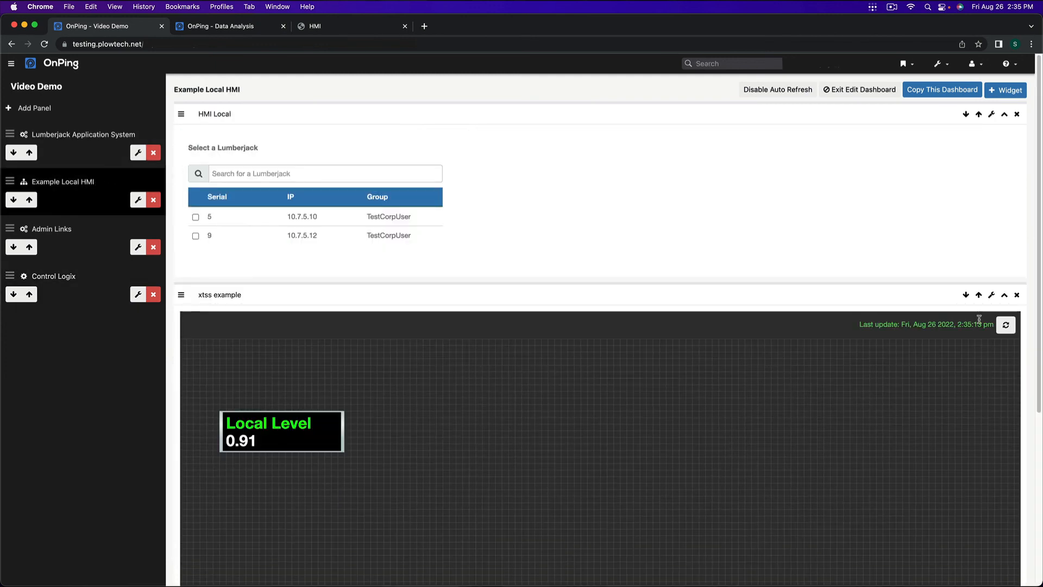
left_click(991, 295)
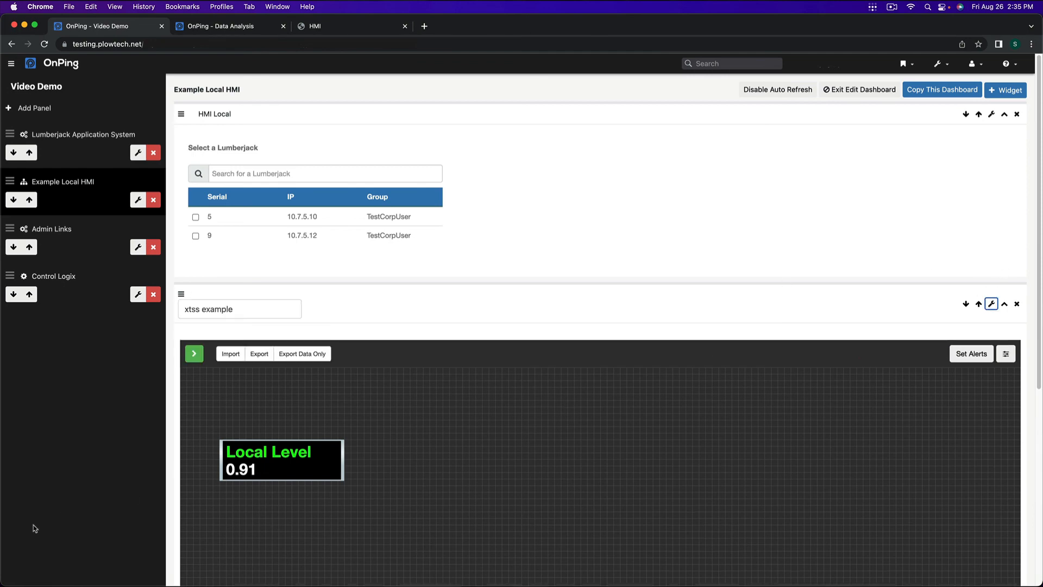
left_click(319, 475)
scroll(792, 459, "down", 5)
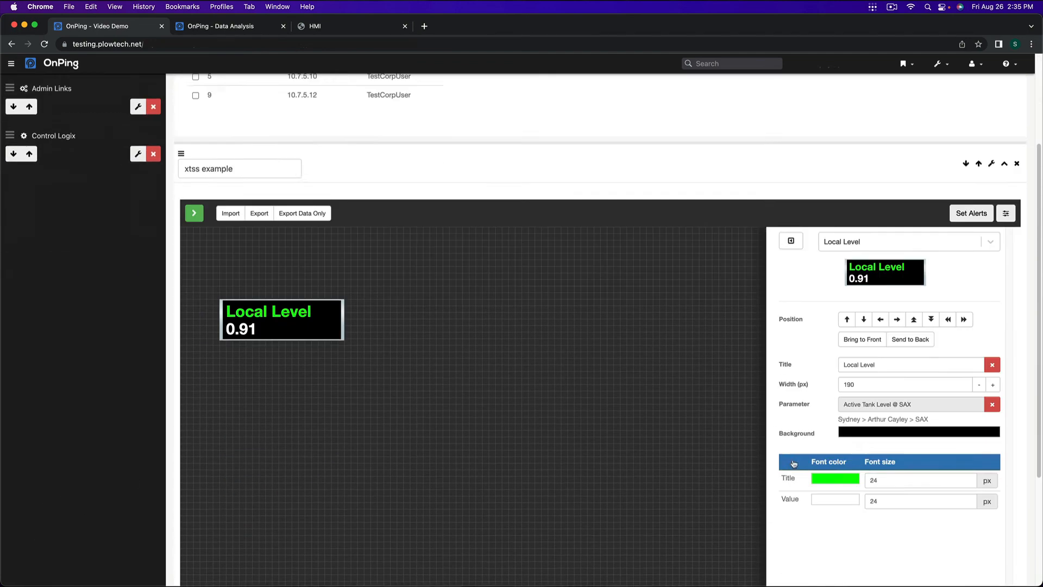
left_click(992, 367)
left_click(990, 368)
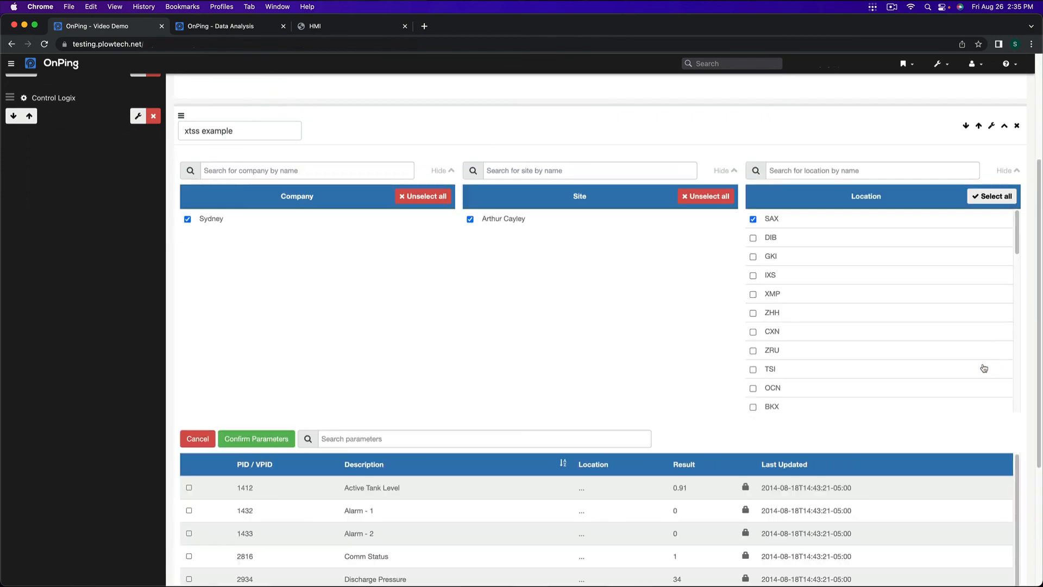
Step: Deselect location SAX, select Data for Local HMI, and assign Parameter for Local HMI to the Local Level indicator
left_click(781, 224)
scroll(1017, 229, "down", 1)
scroll(1018, 229, "down", 10)
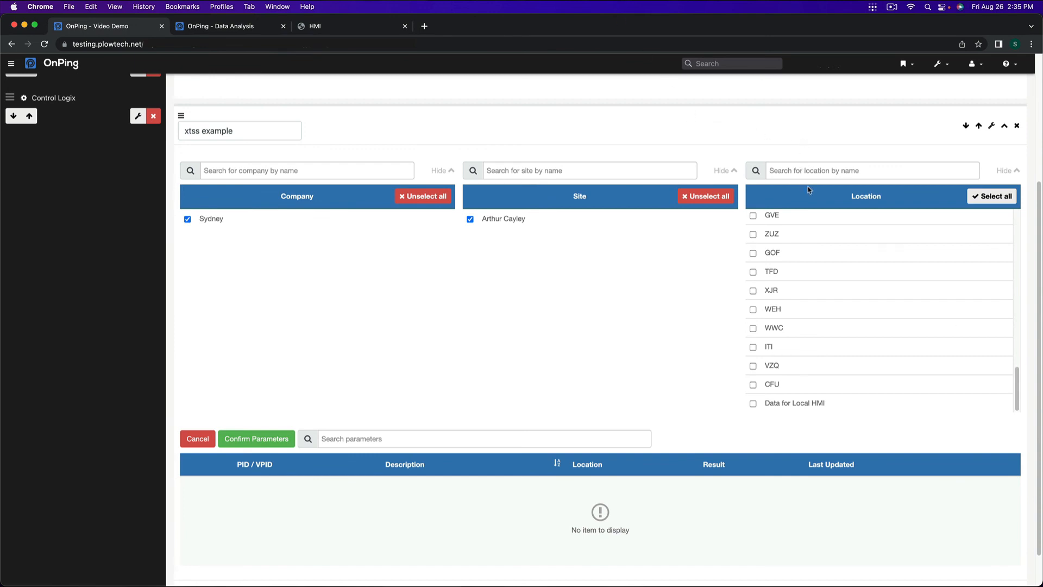
left_click(757, 406)
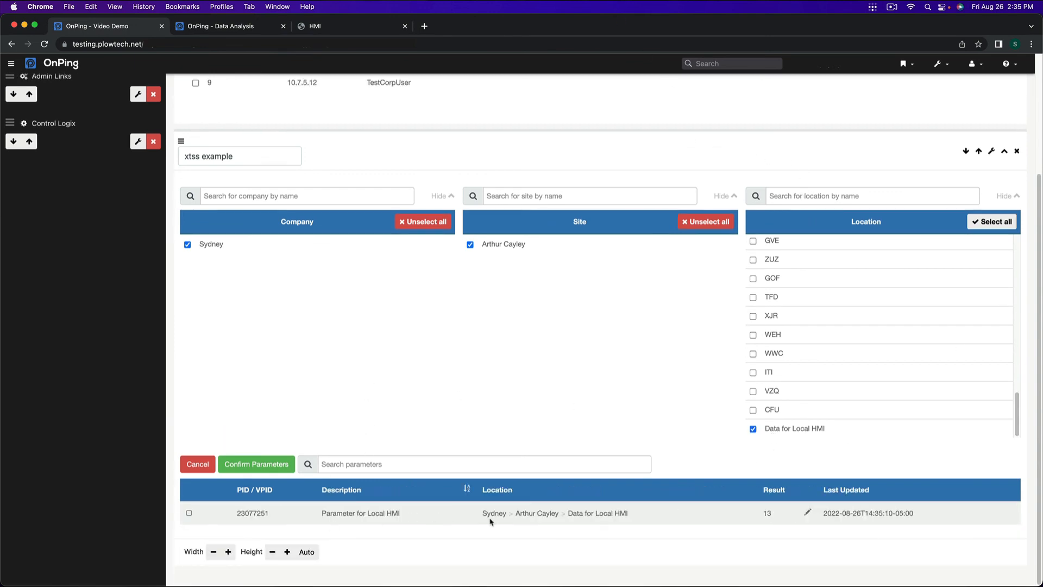
left_click(189, 513)
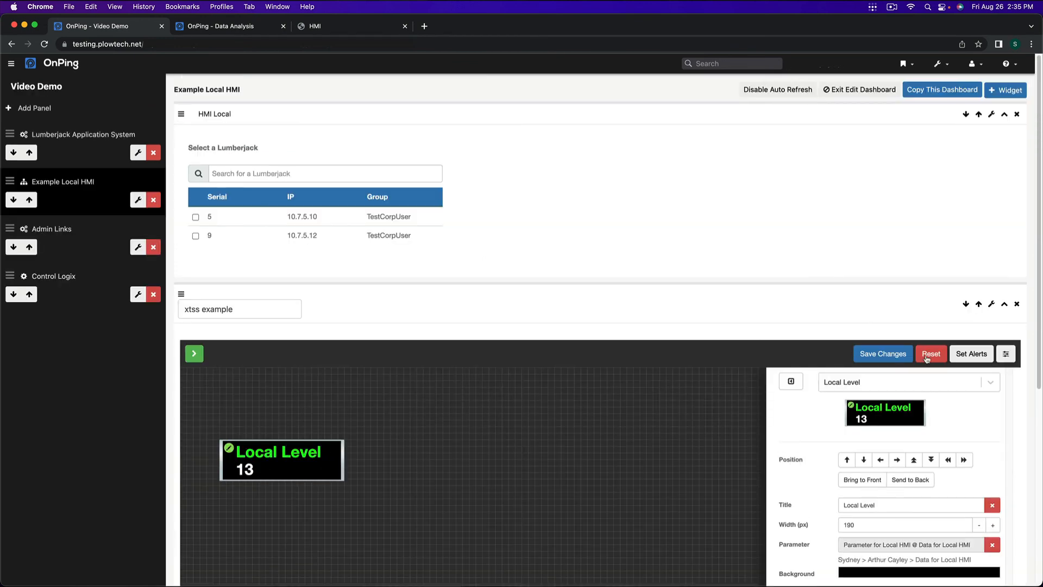
Step: Save the xtss example changes, leave its editing mode, and check Local Level on the Lumberjack's local HMI page
left_click(888, 356)
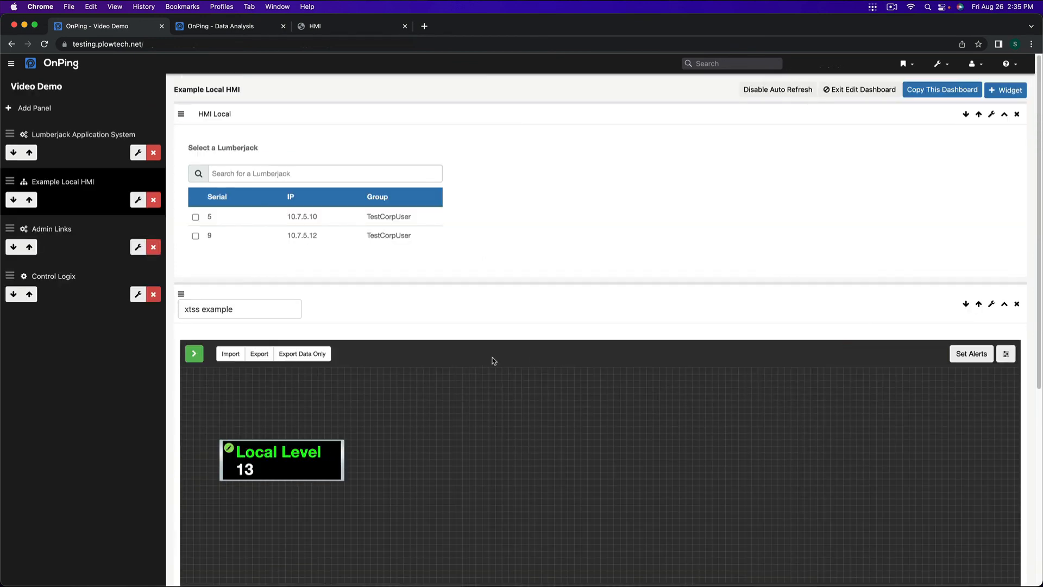
left_click(991, 305)
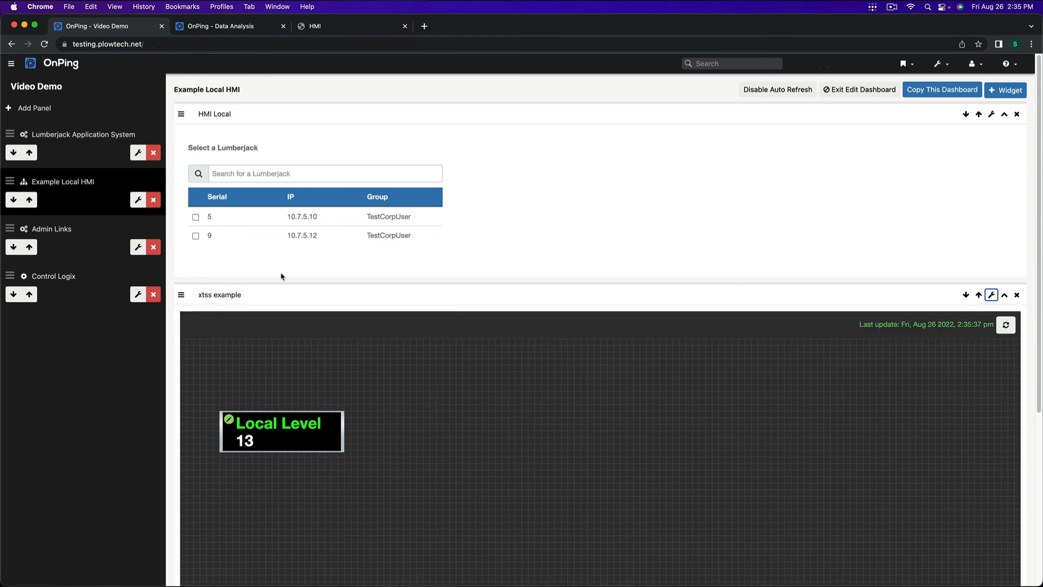
left_click(325, 25)
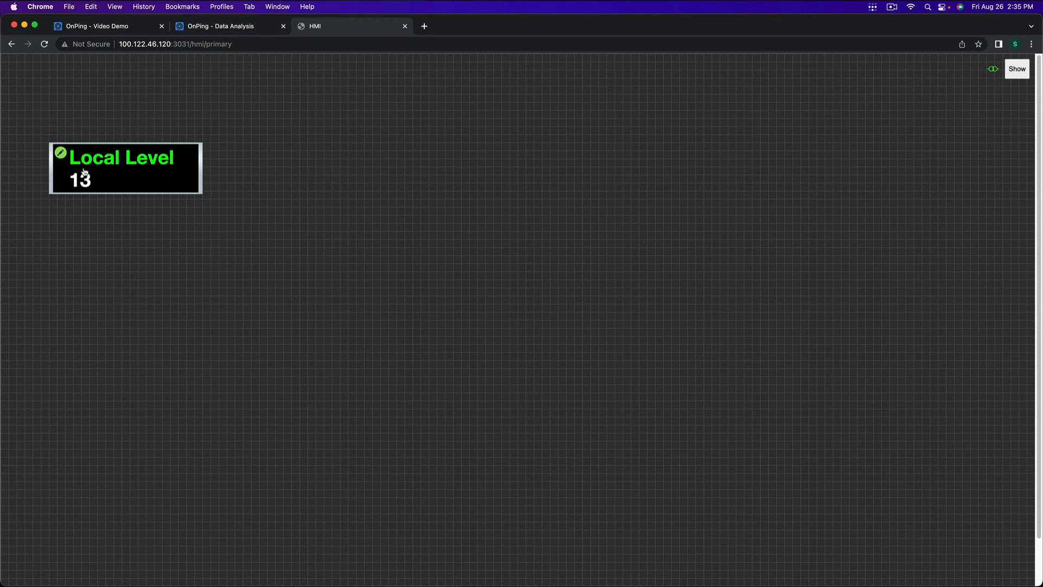
Step: Return to the Example Local HMI dashboard, edit xtss example, and start adding a Vertical Pipe
left_click(106, 27)
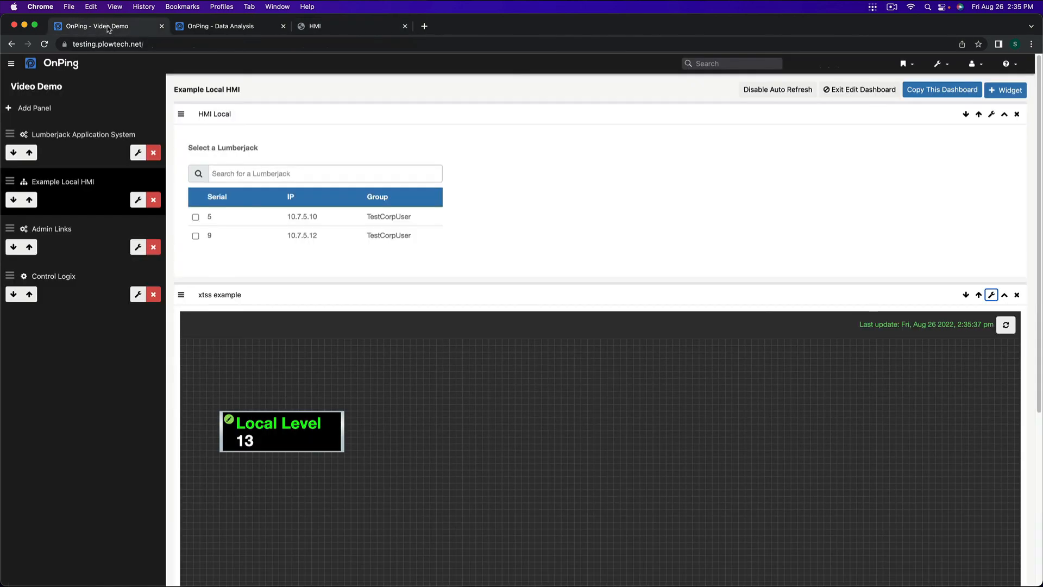
left_click(990, 296)
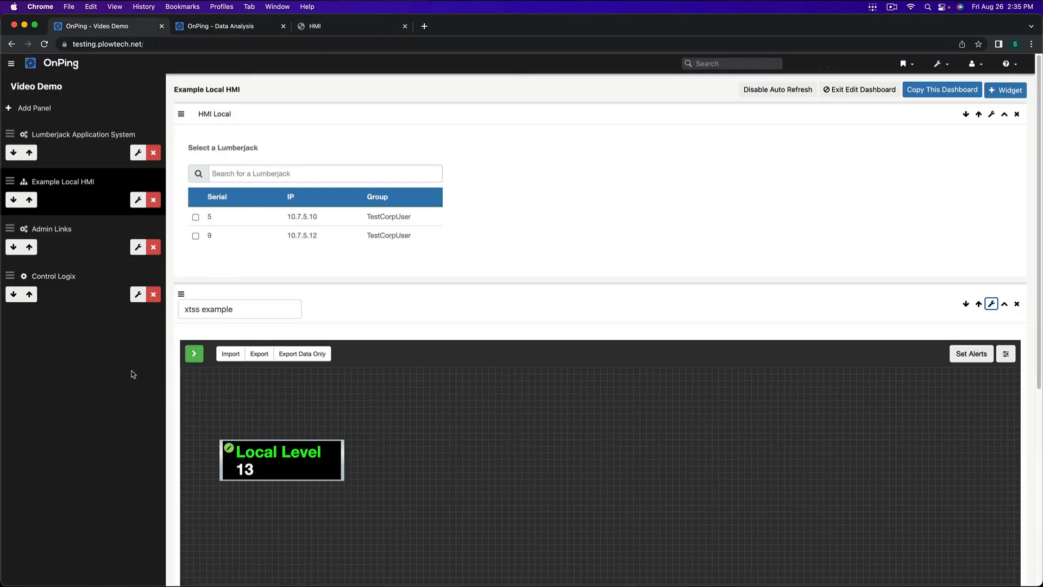
left_click(194, 353)
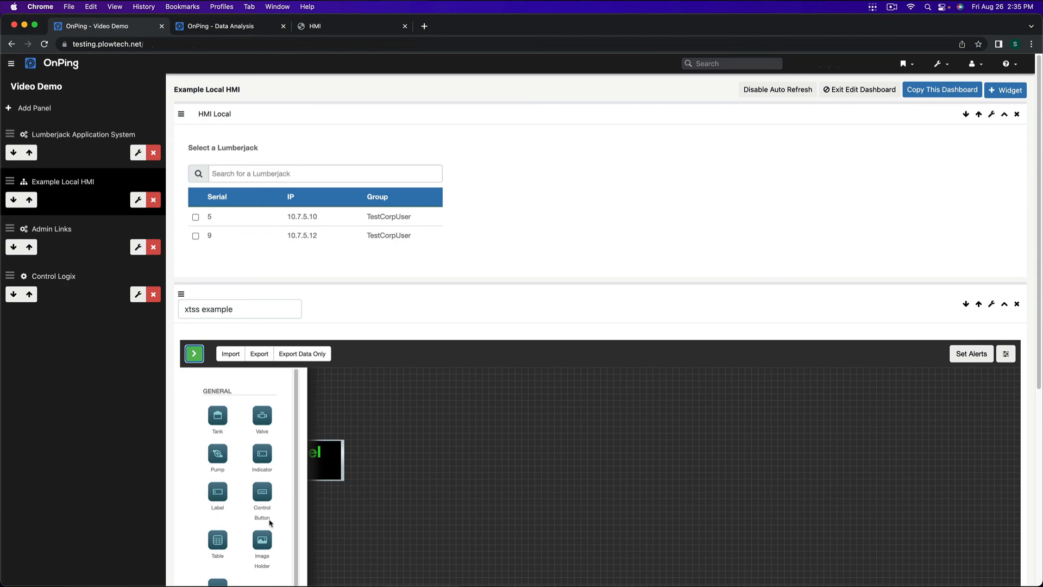
scroll(242, 489, "down", 3)
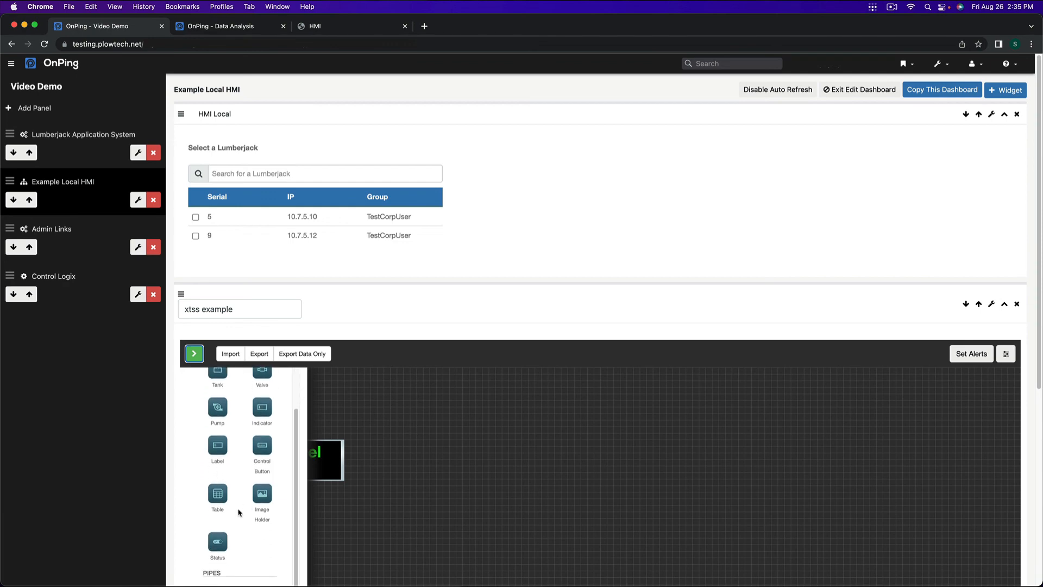
scroll(218, 527, "down", 5)
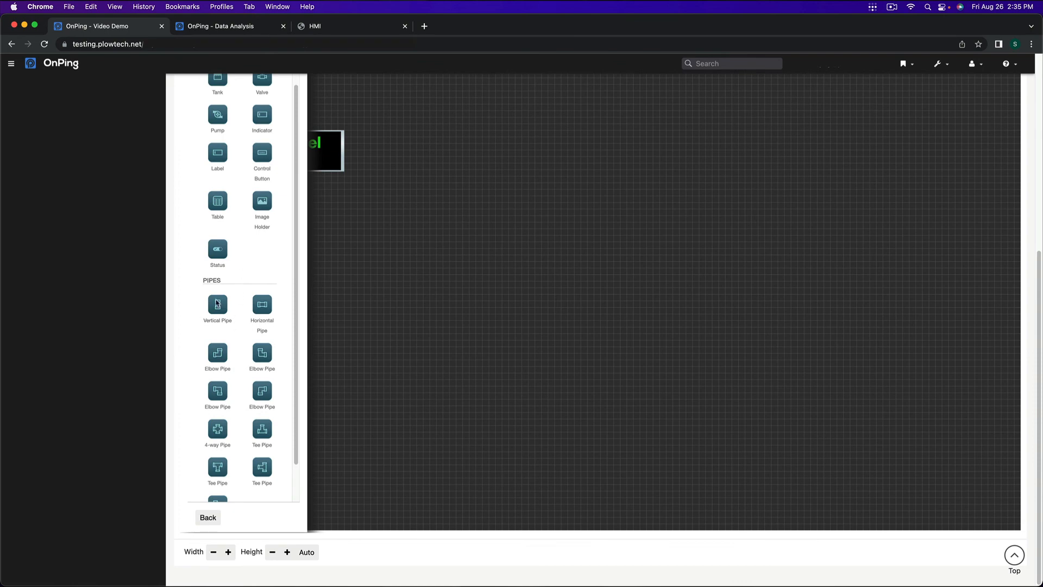
left_click(217, 304)
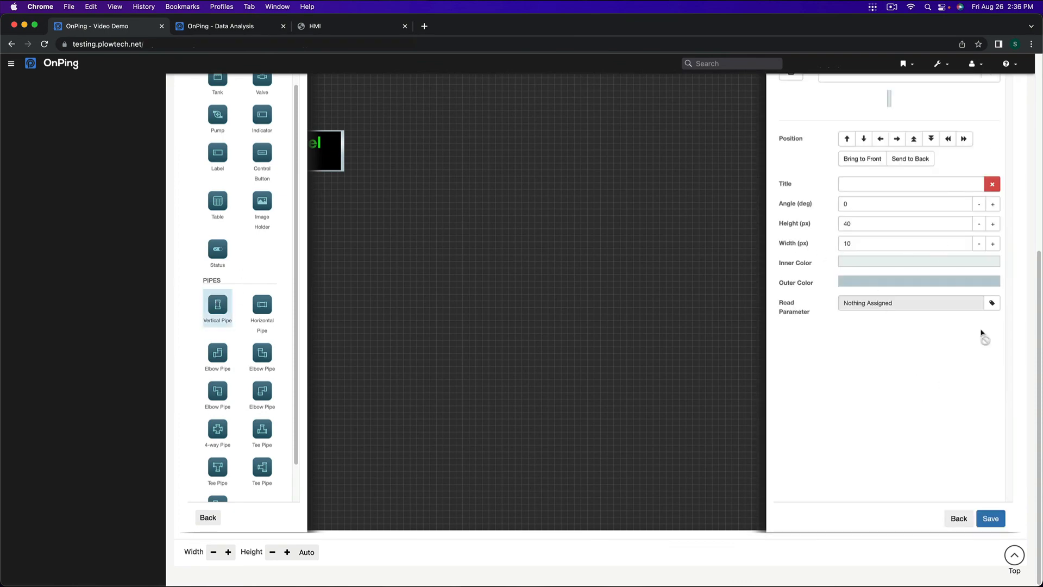
Step: Set the vertical pipe's height to 100 px and width to 70 px, and place it near the middle of the canvas
left_click(992, 224)
left_click(994, 233)
left_click(997, 243)
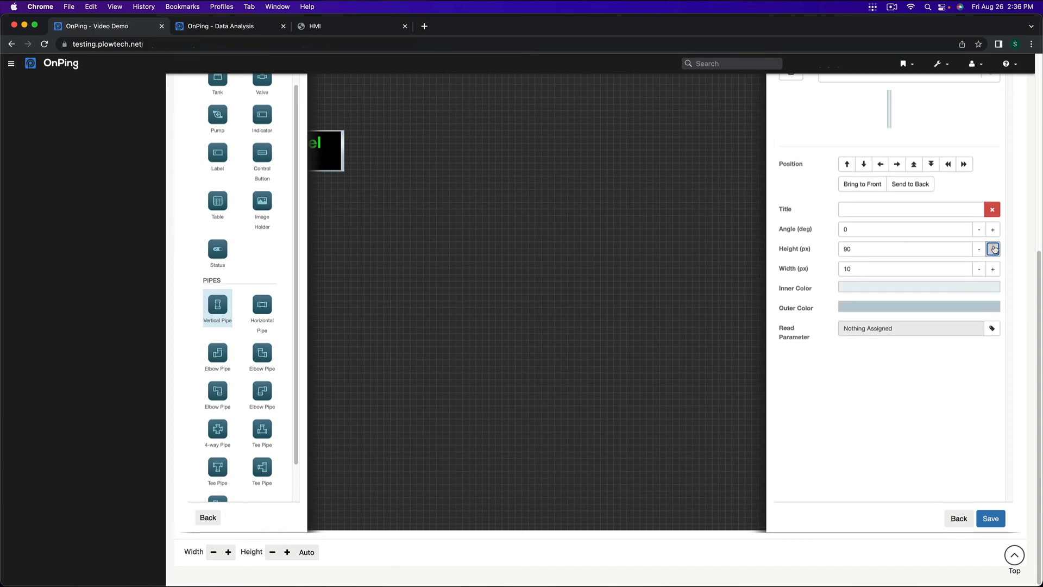
left_click(993, 274)
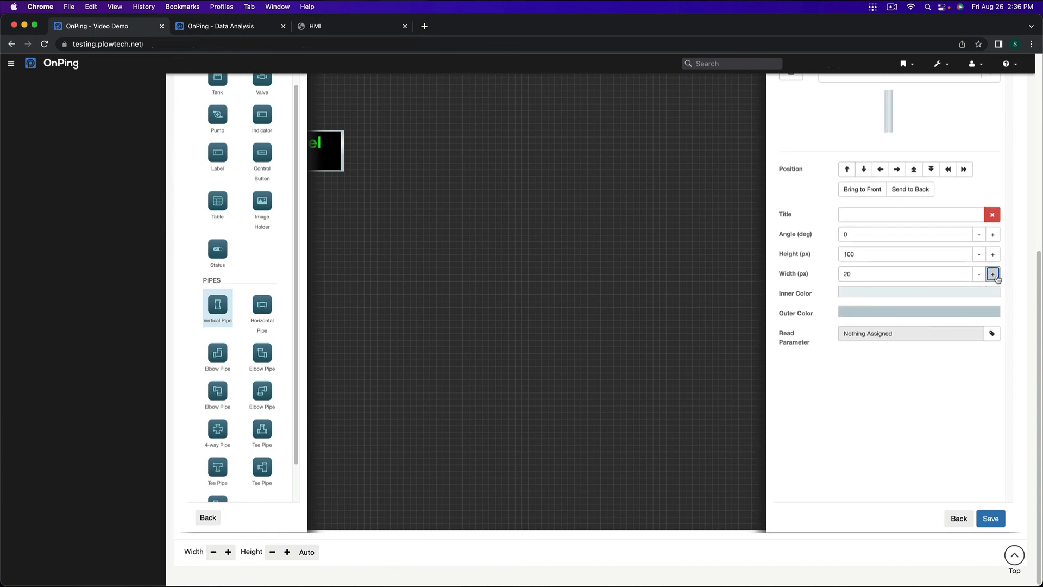
left_click(993, 273)
left_click(993, 274)
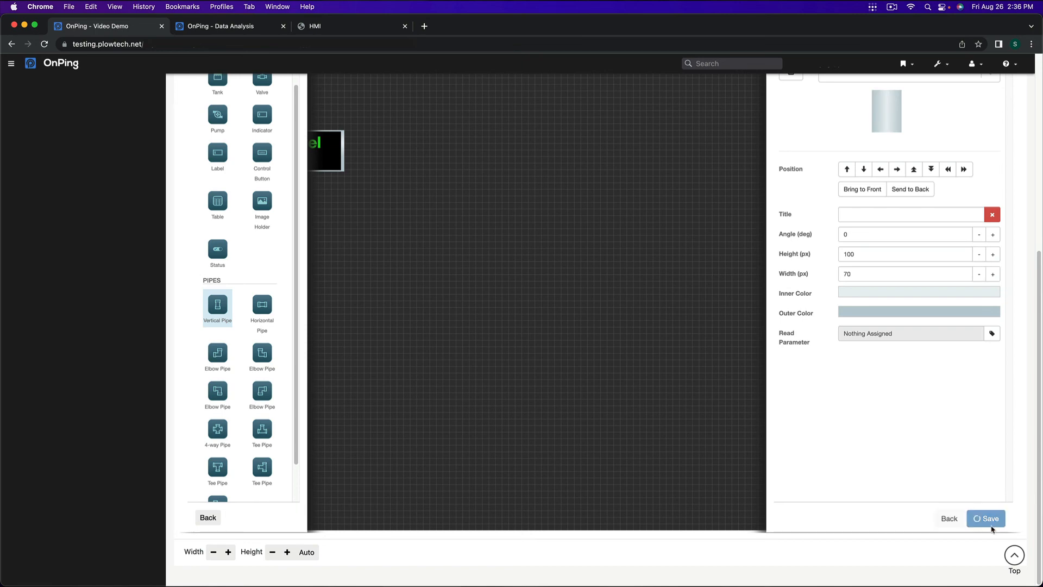
left_click(990, 518)
left_click_drag(194, 105, 515, 268)
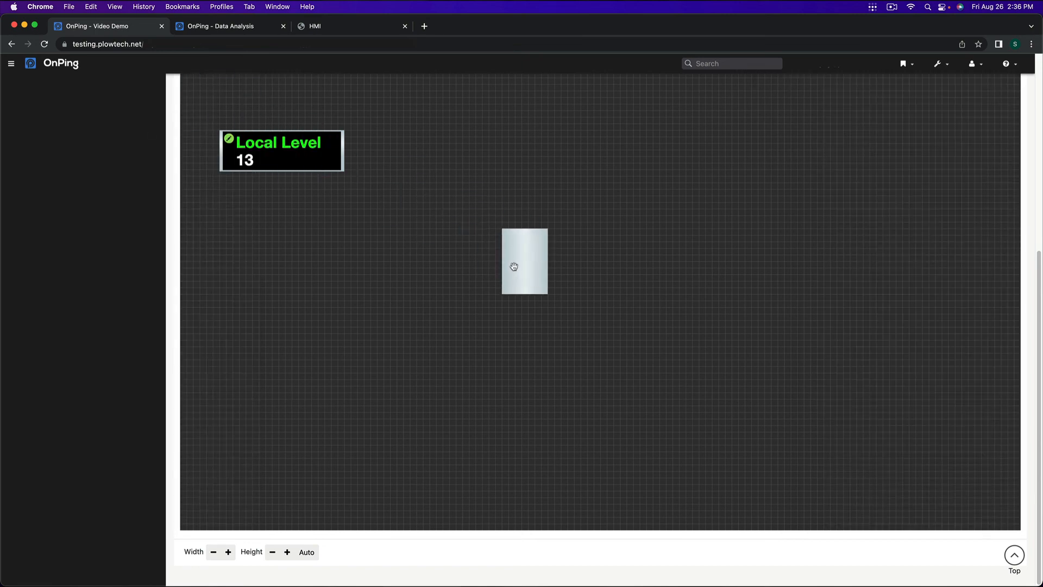
Step: Save the xtss example changes with the new pipe, leave editing mode, and check the pipe on the Lumberjack's local HMI page
scroll(614, 251, "up", 6)
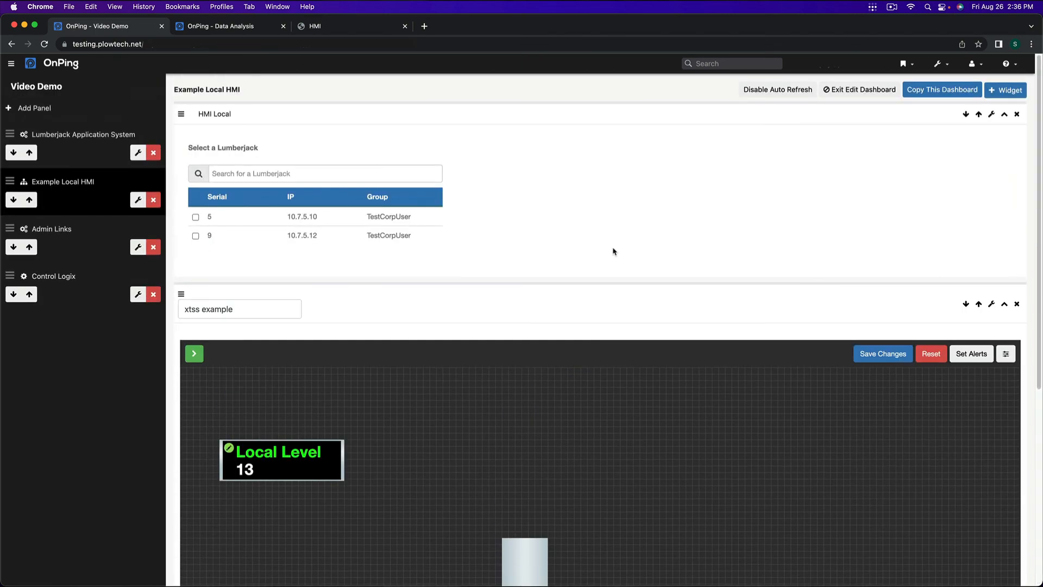
right_click(875, 352)
left_click(878, 353)
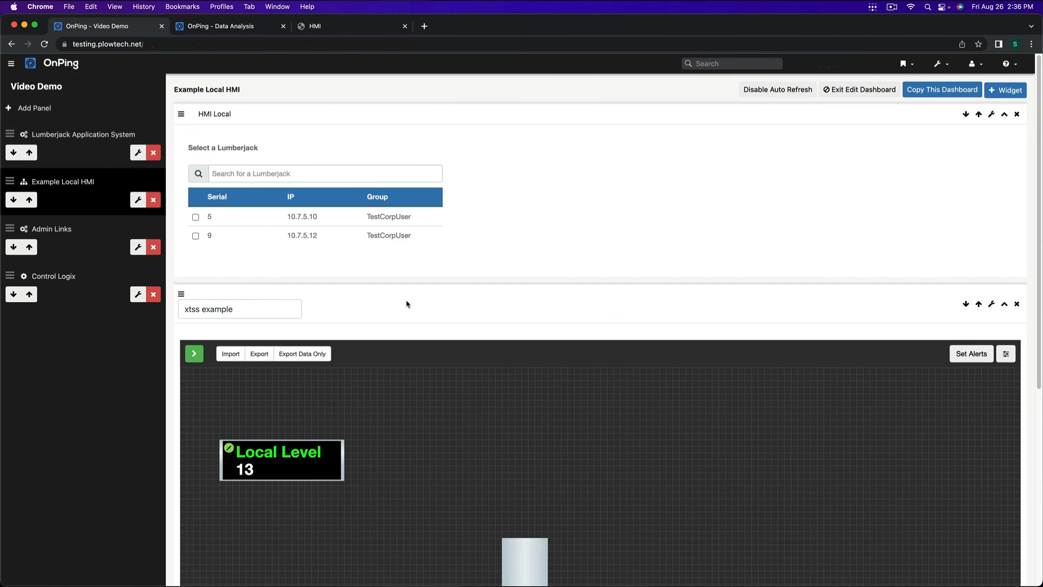
left_click(992, 303)
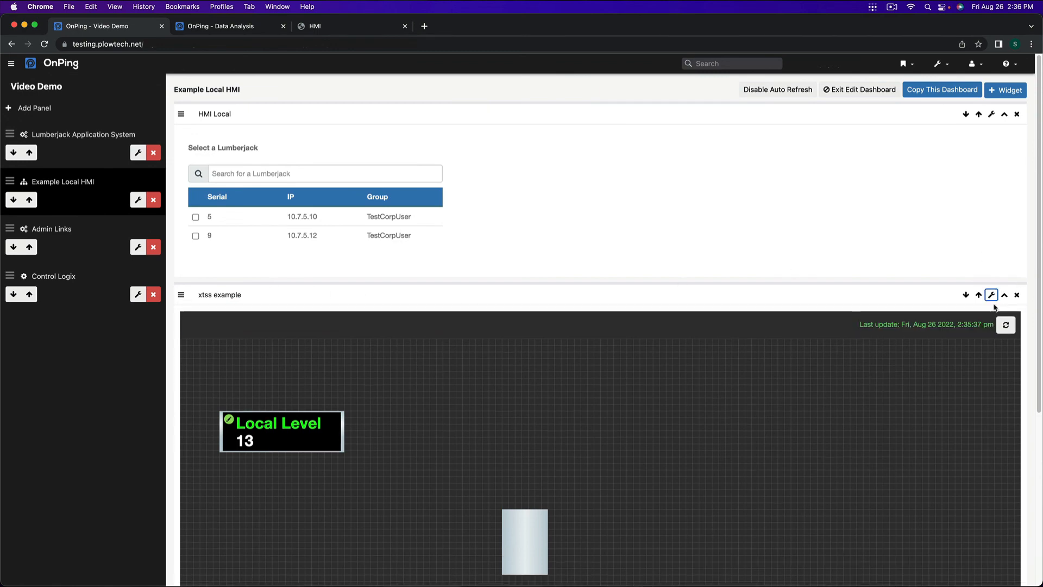
left_click(343, 26)
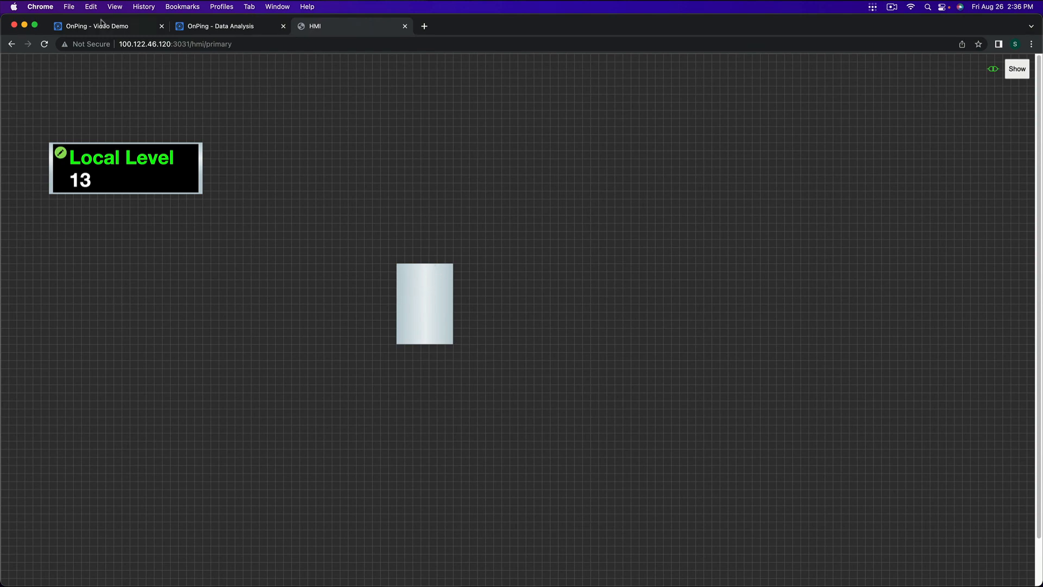
Step: Reload the Example Local HMI dashboard, select Lumberjack 9 and Test HMI Local for Youtube, and sync its current HMIs
left_click(115, 28)
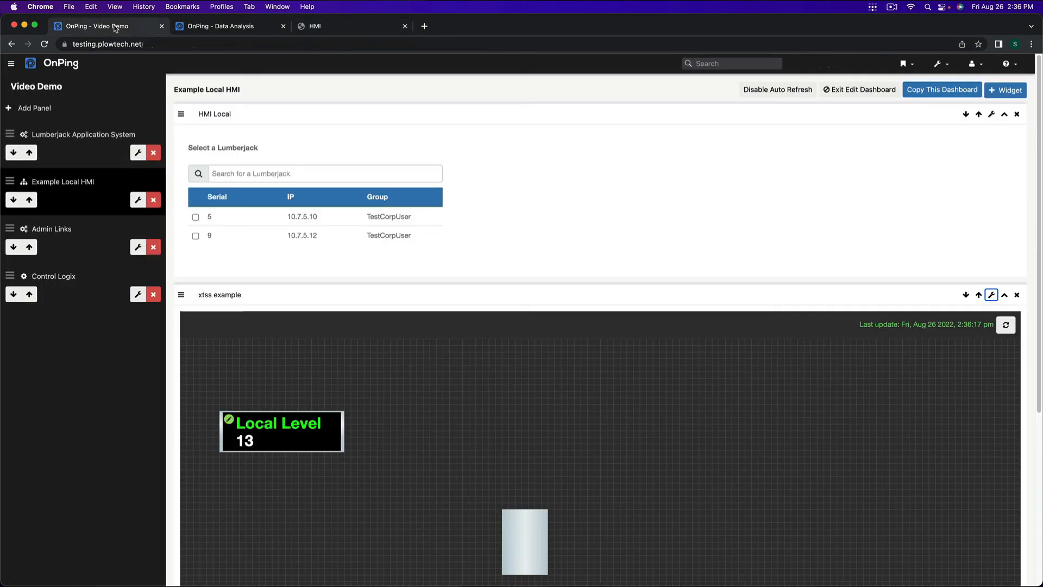
left_click(49, 133)
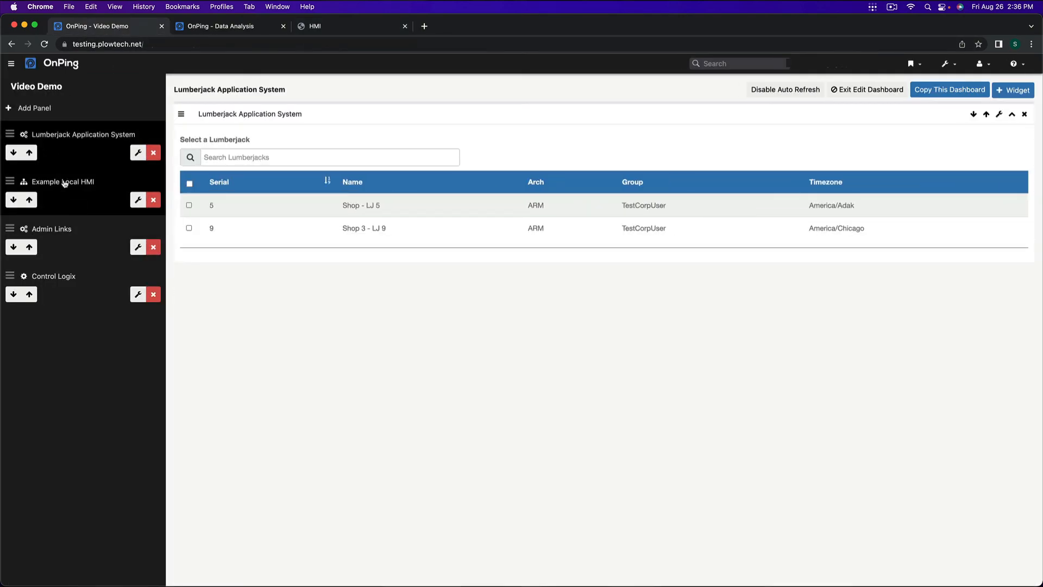
left_click(93, 182)
left_click(246, 239)
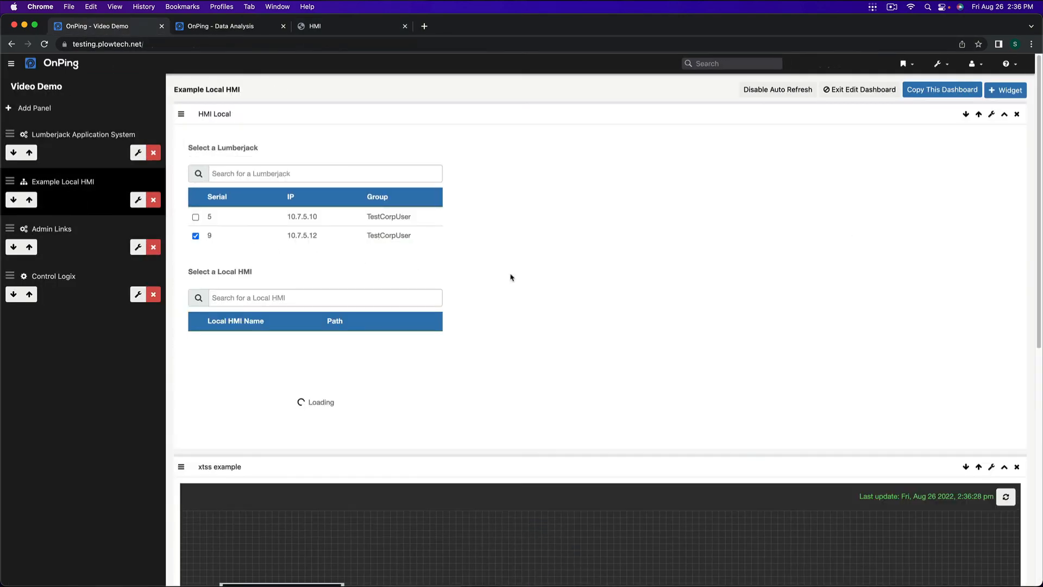
left_click(329, 341)
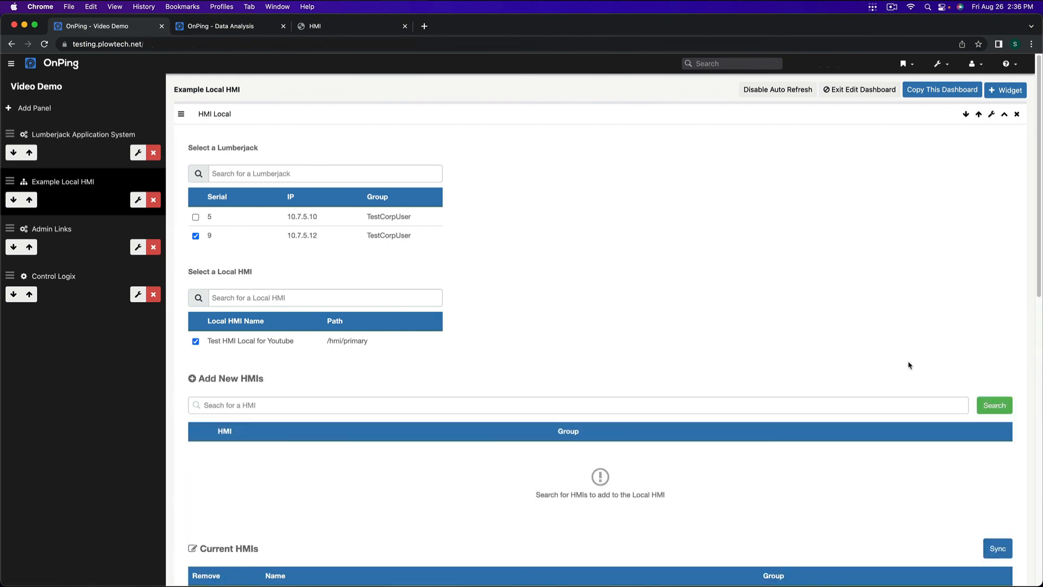
left_click(998, 548)
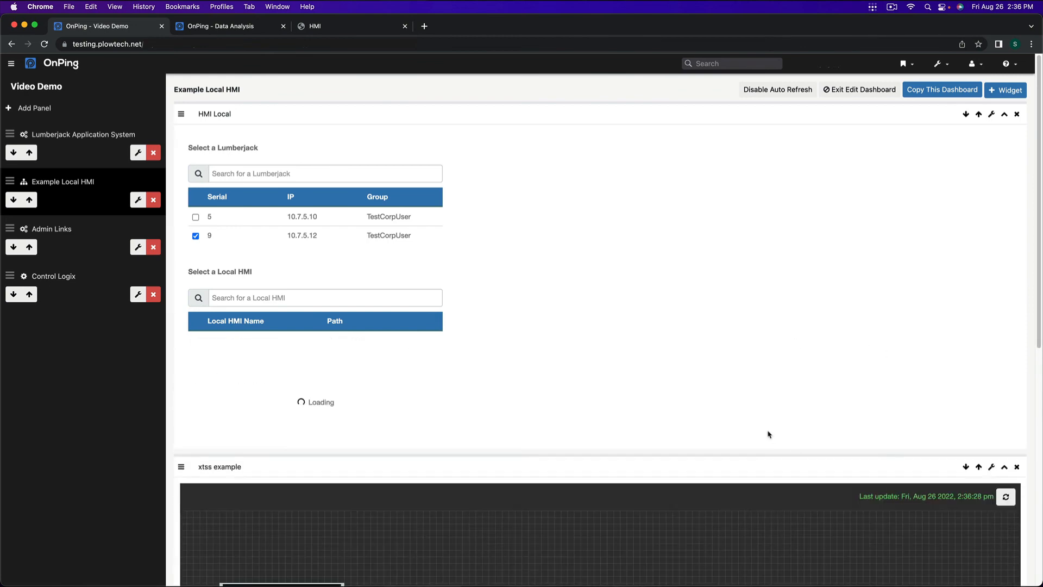
scroll(782, 418, "down", 5)
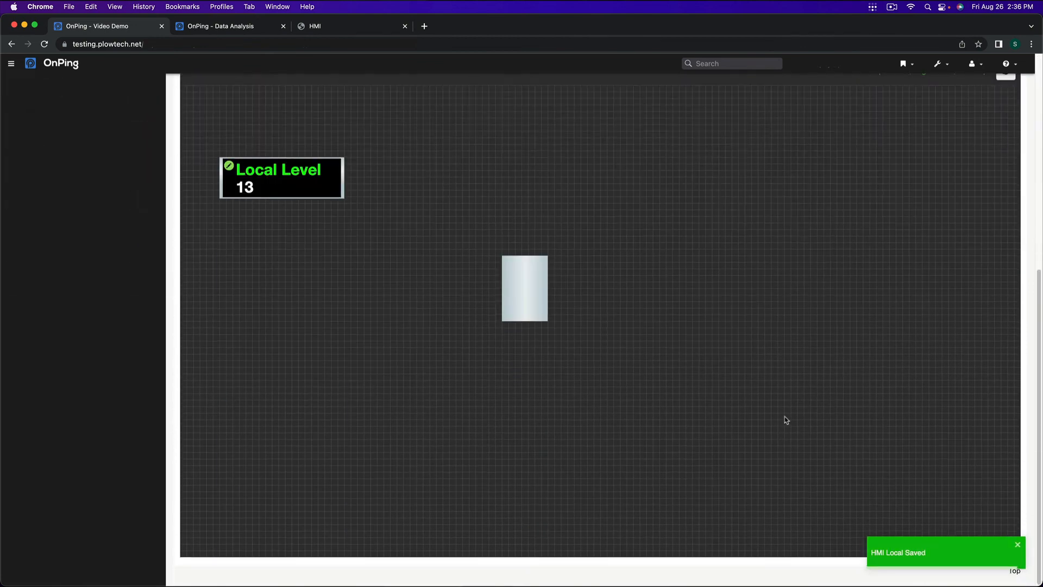
left_click(1014, 543)
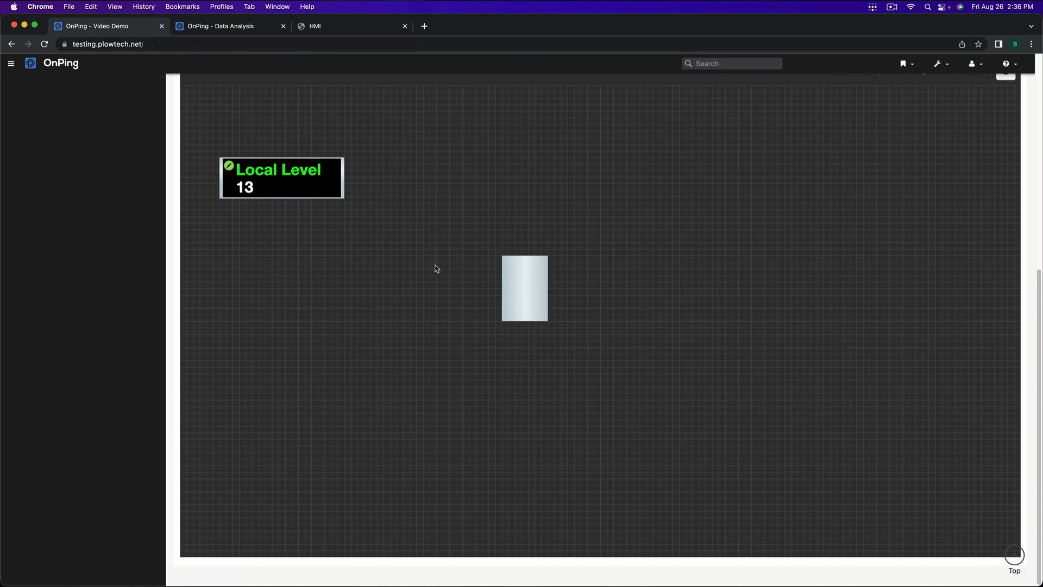
scroll(438, 270, "up", 7)
scroll(439, 270, "down", 3)
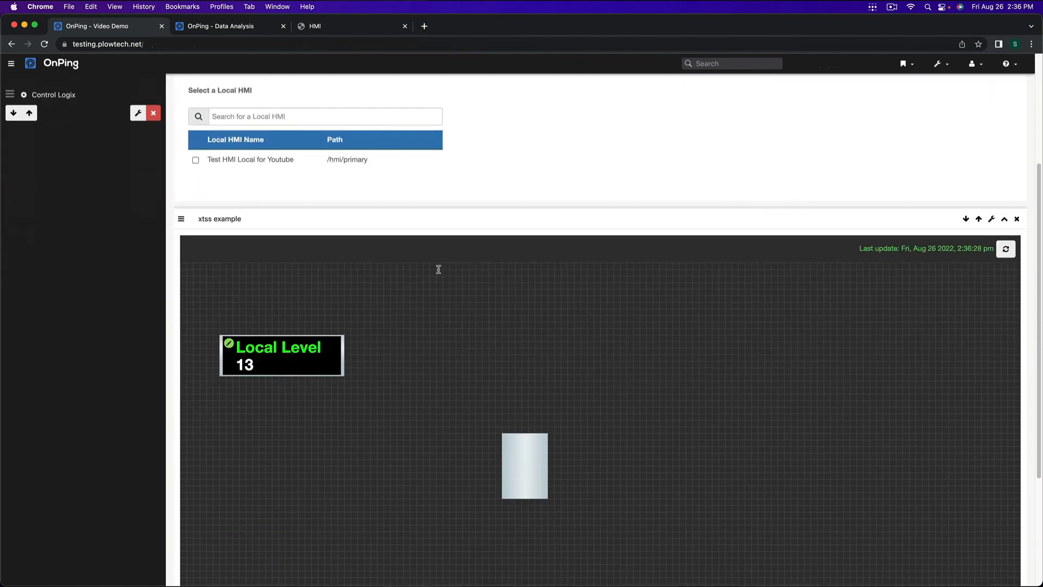